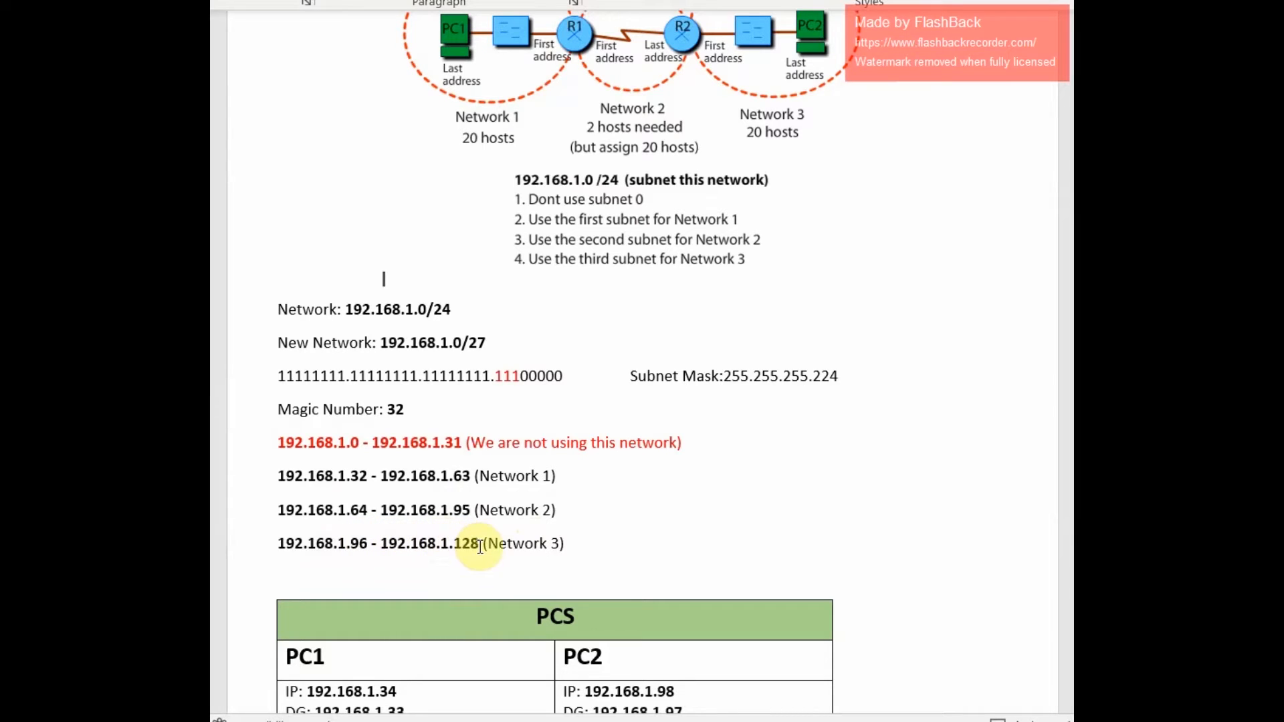
- Review the subnetting notes for 192.168.1.0/24 and the PC and router addressing tables in the document
left_click_drag(630, 376, 828, 388)
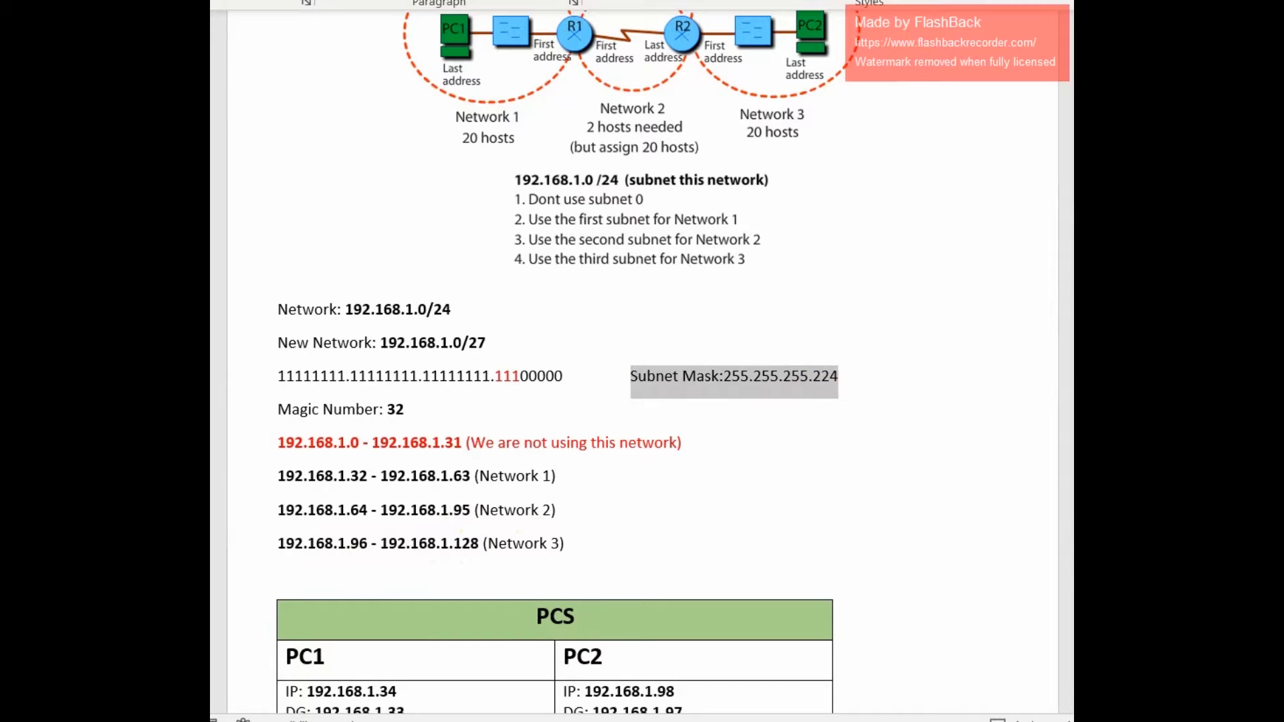
scroll(555, 361, "down", 6)
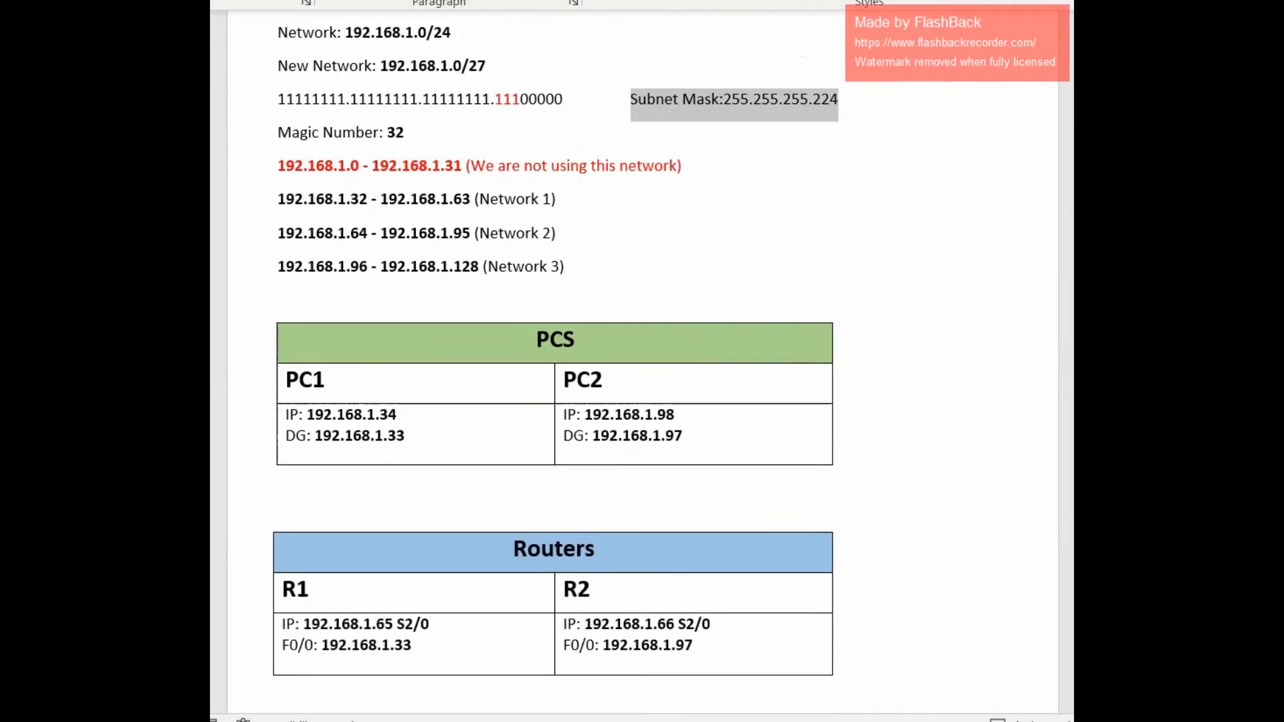
left_click(696, 347)
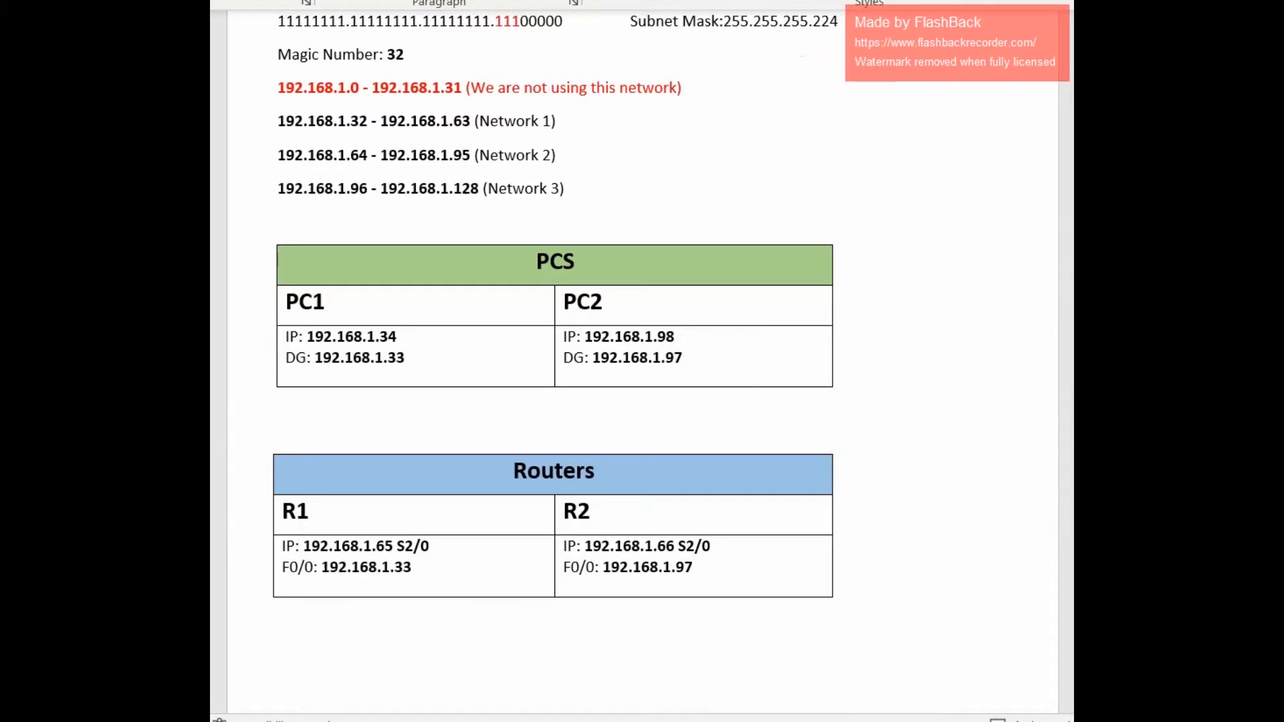
left_click_drag(352, 300, 293, 303)
left_click(473, 315)
scroll(554, 361, "up", 7)
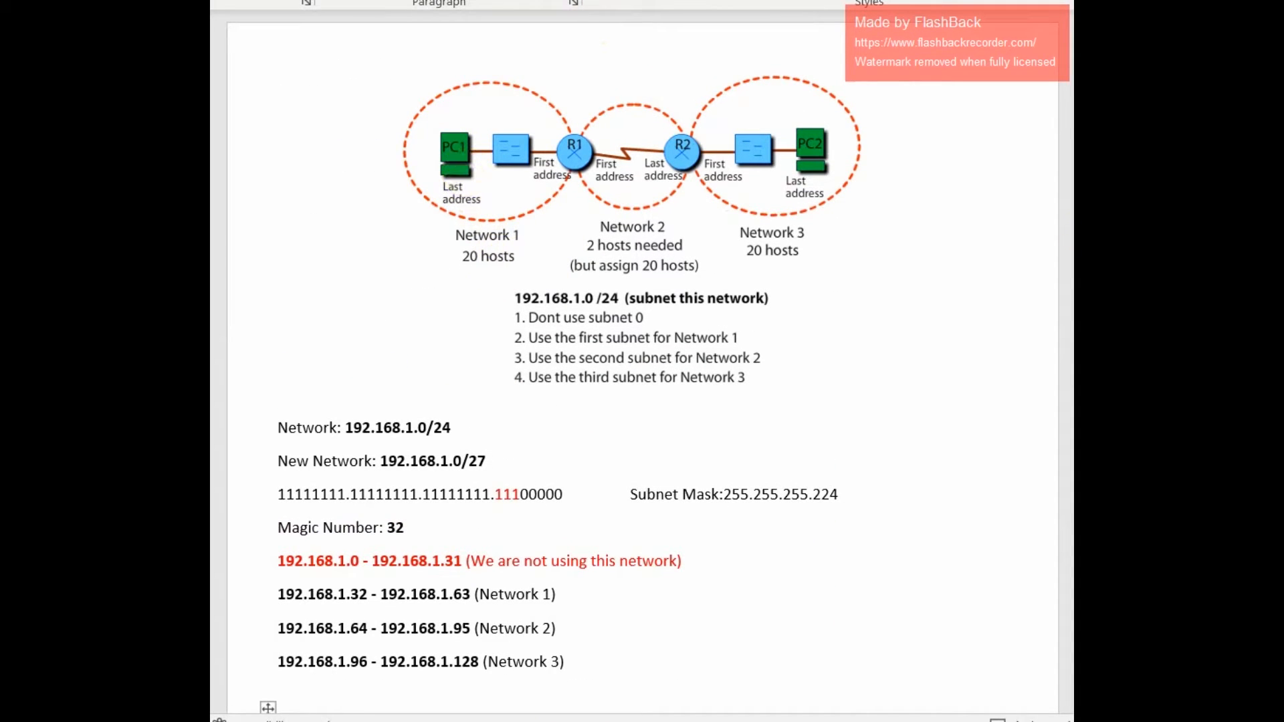
scroll(559, 258, "down", 4)
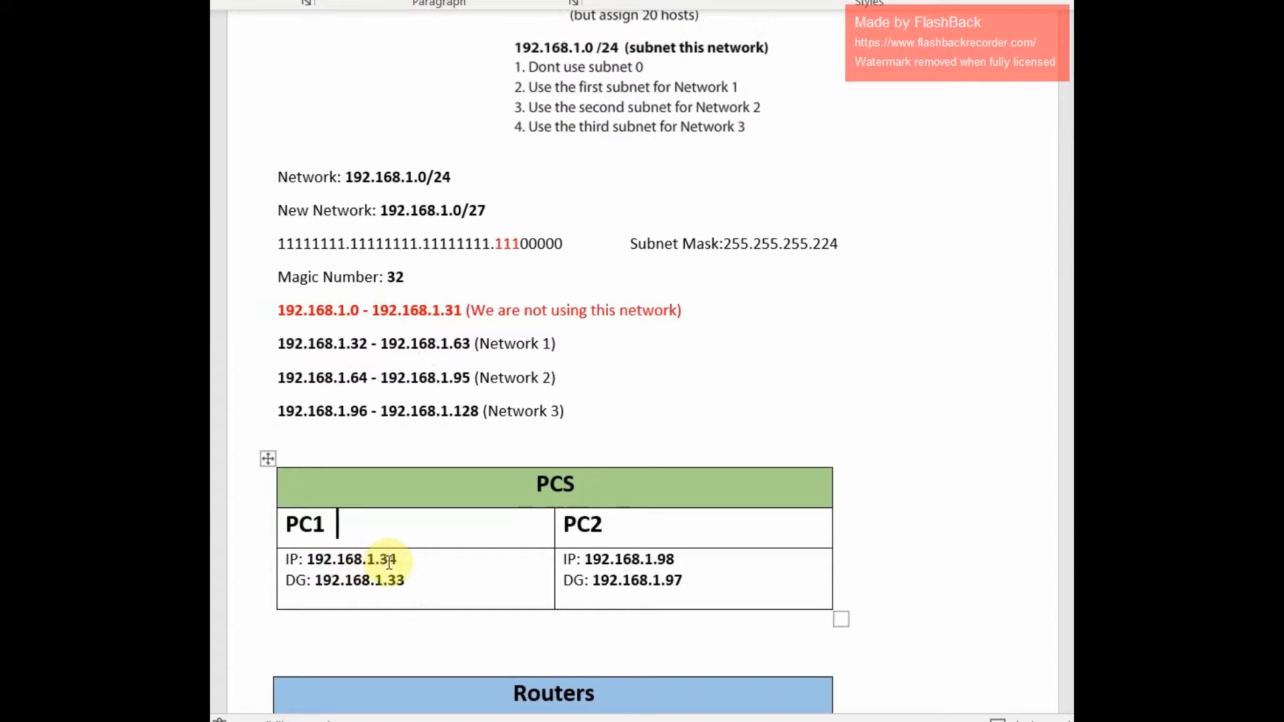
left_click(646, 559)
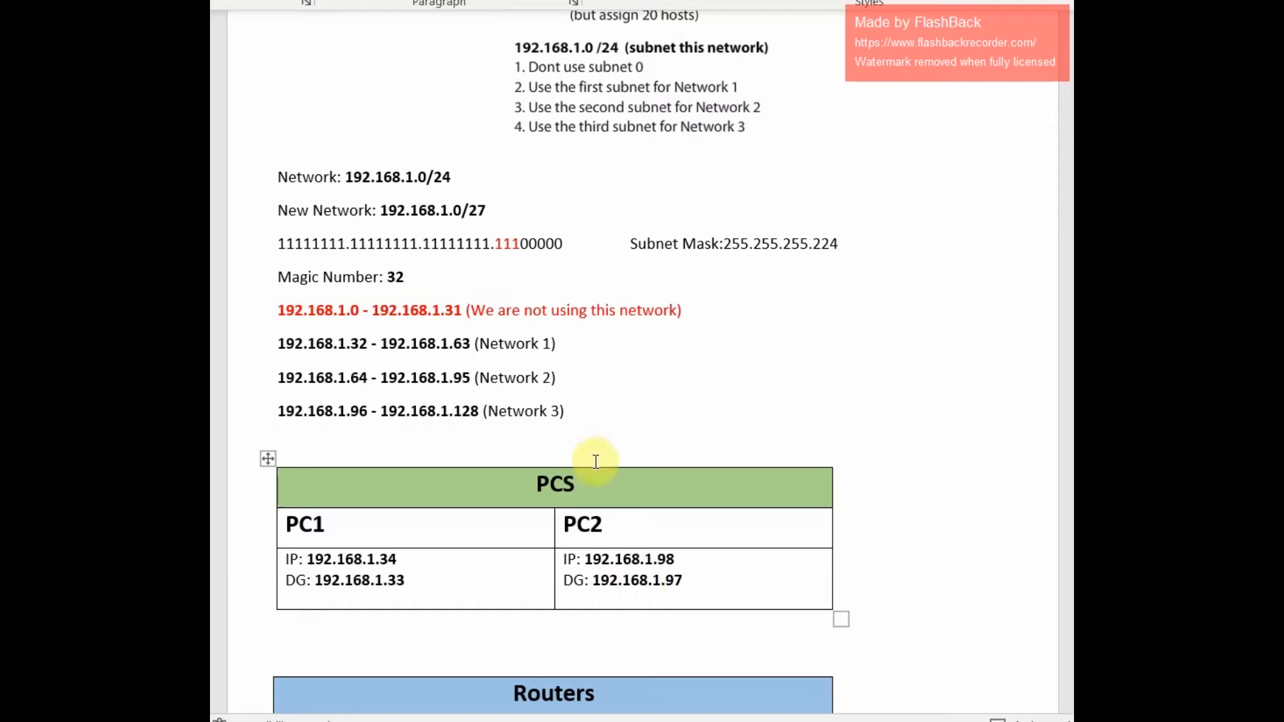
scroll(642, 361, "up", 3)
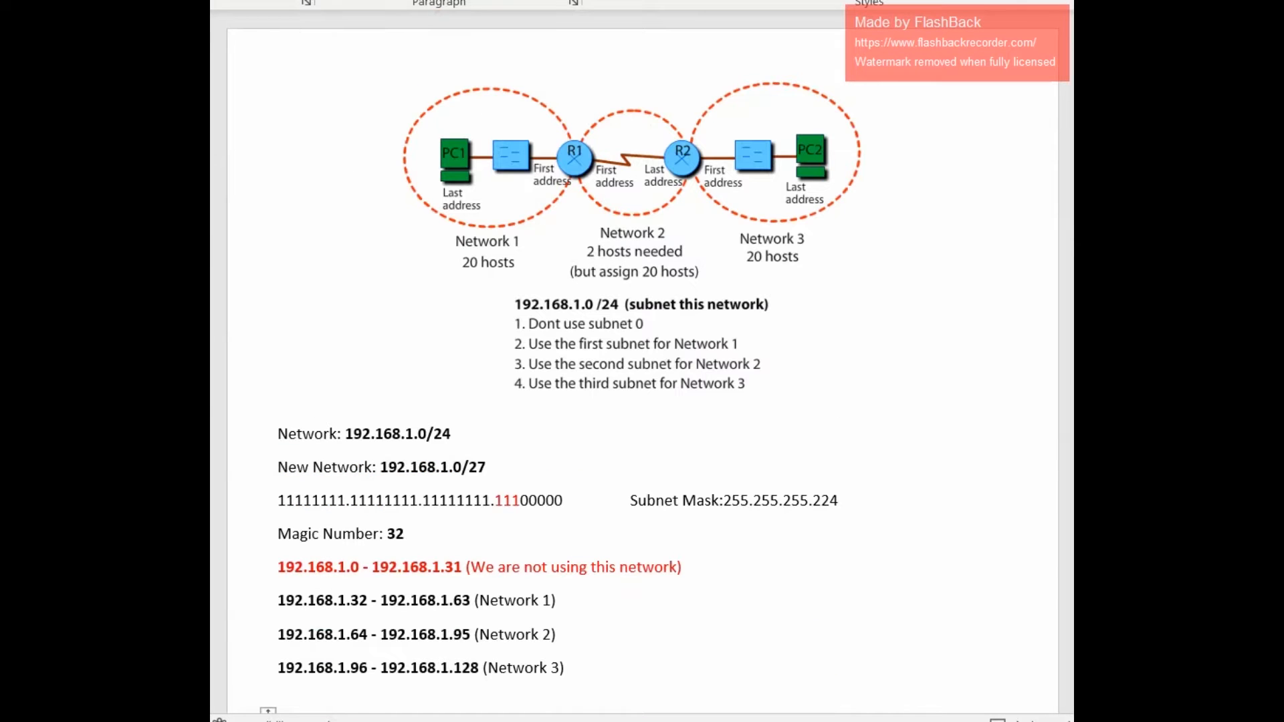
scroll(818, 126, "down", 2)
scroll(325, 406, "down", 3)
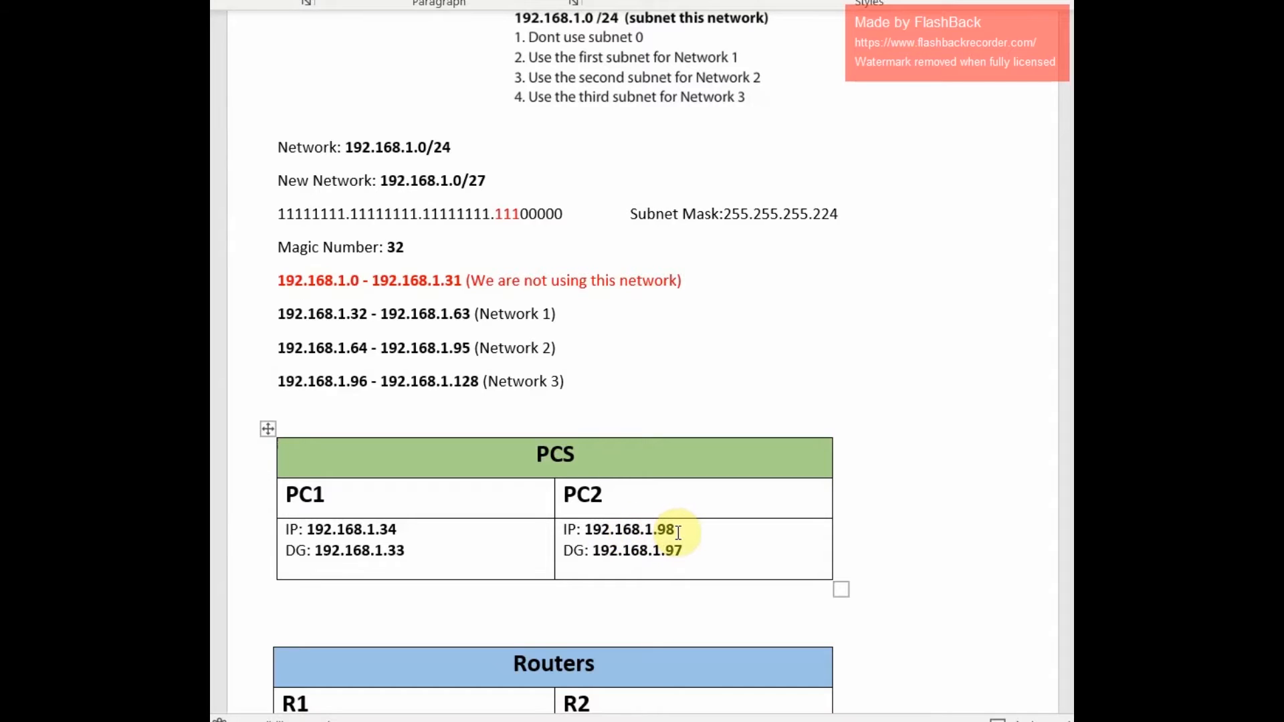
scroll(555, 361, "down", 3)
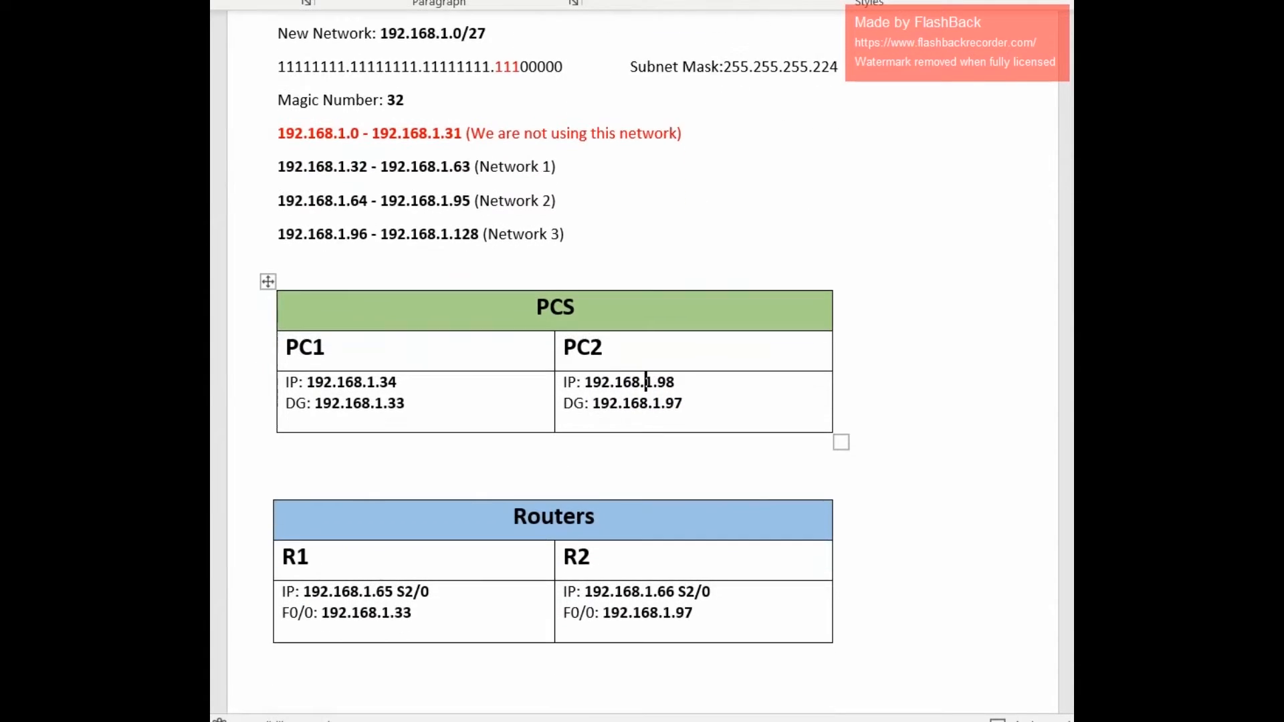
scroll(556, 361, "up", 6)
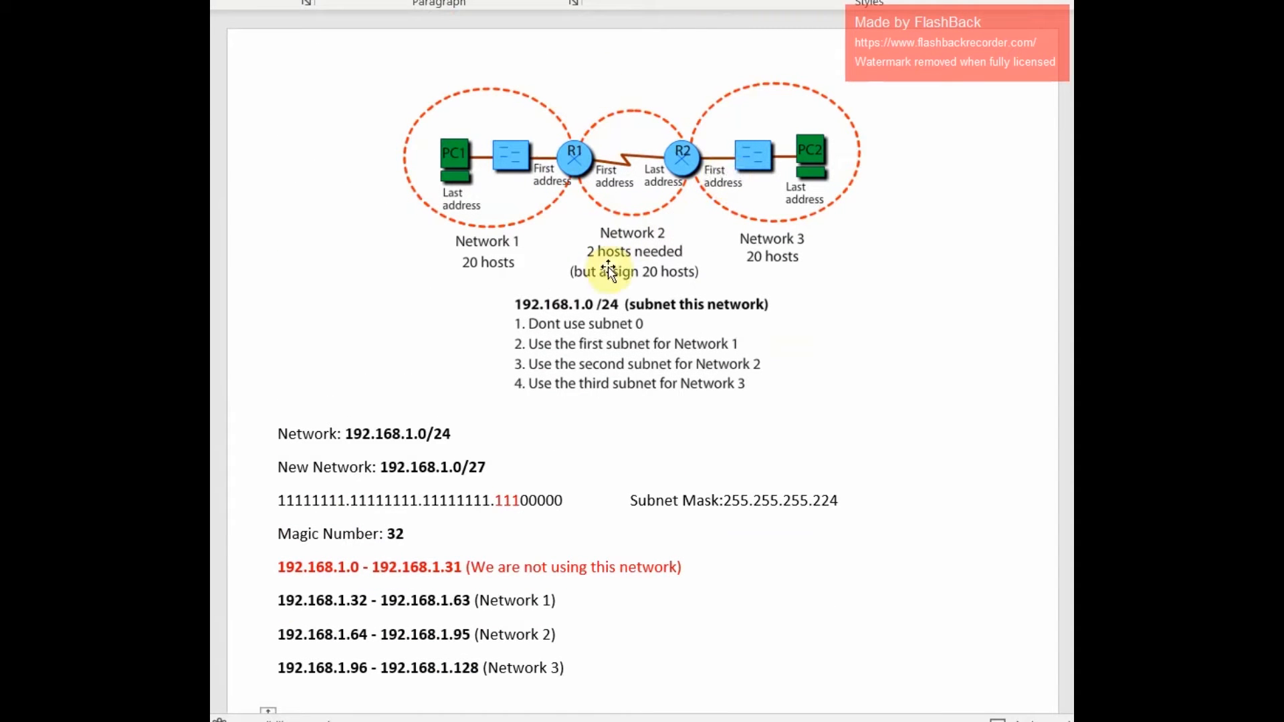
scroll(560, 446, "down", 7)
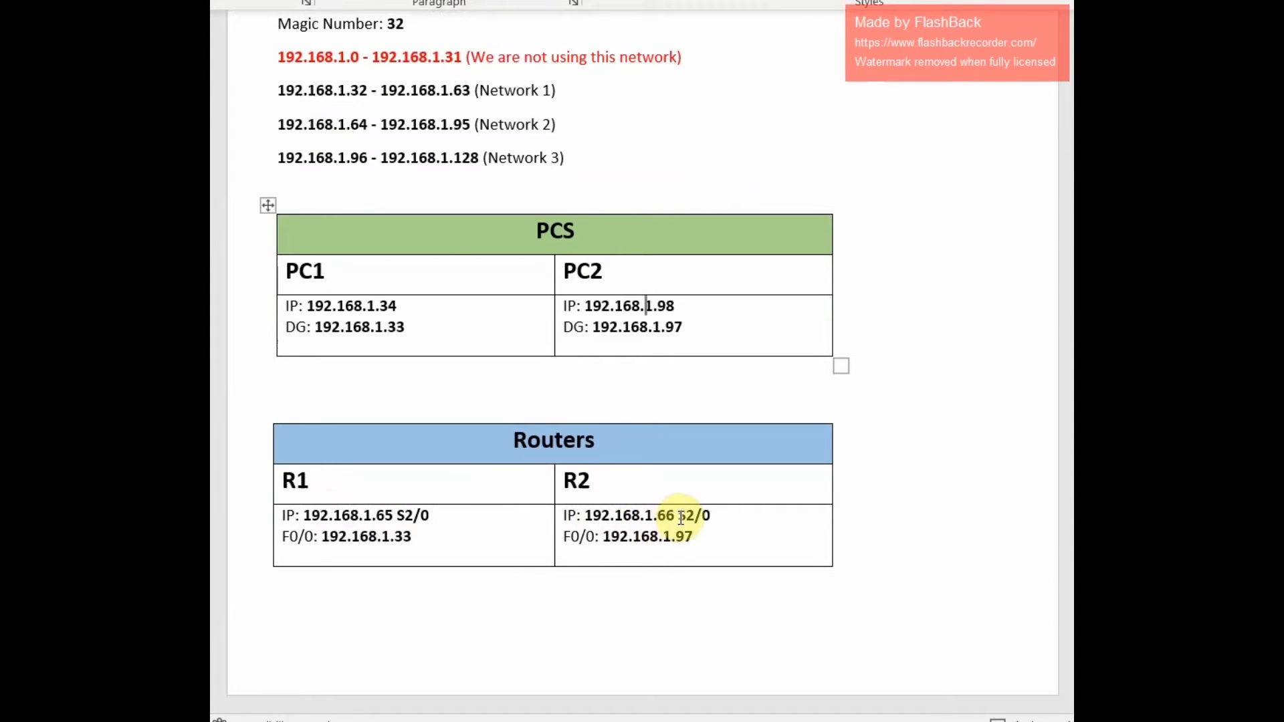
scroll(329, 280, "up", 5)
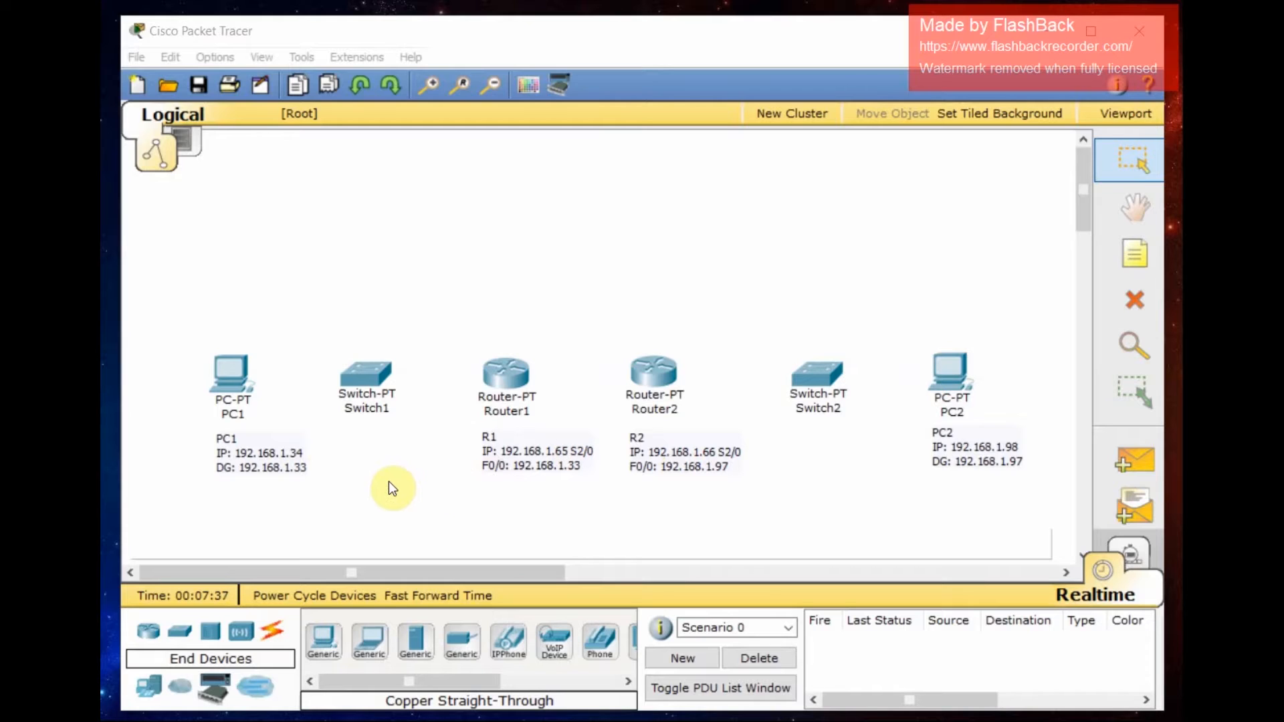
- In Packet Tracer, connect PC1 to Switch1's FastEthernet0/1 with a copper straight-through cable
left_click(272, 630)
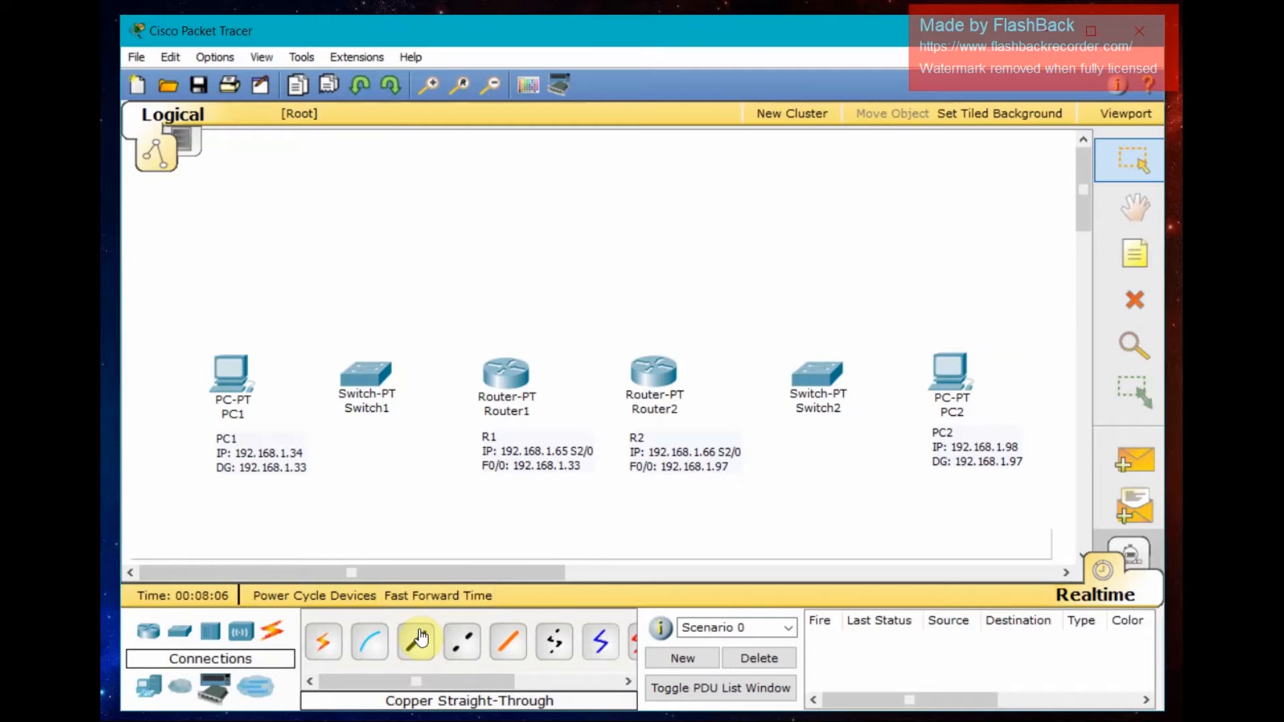
left_click(420, 639)
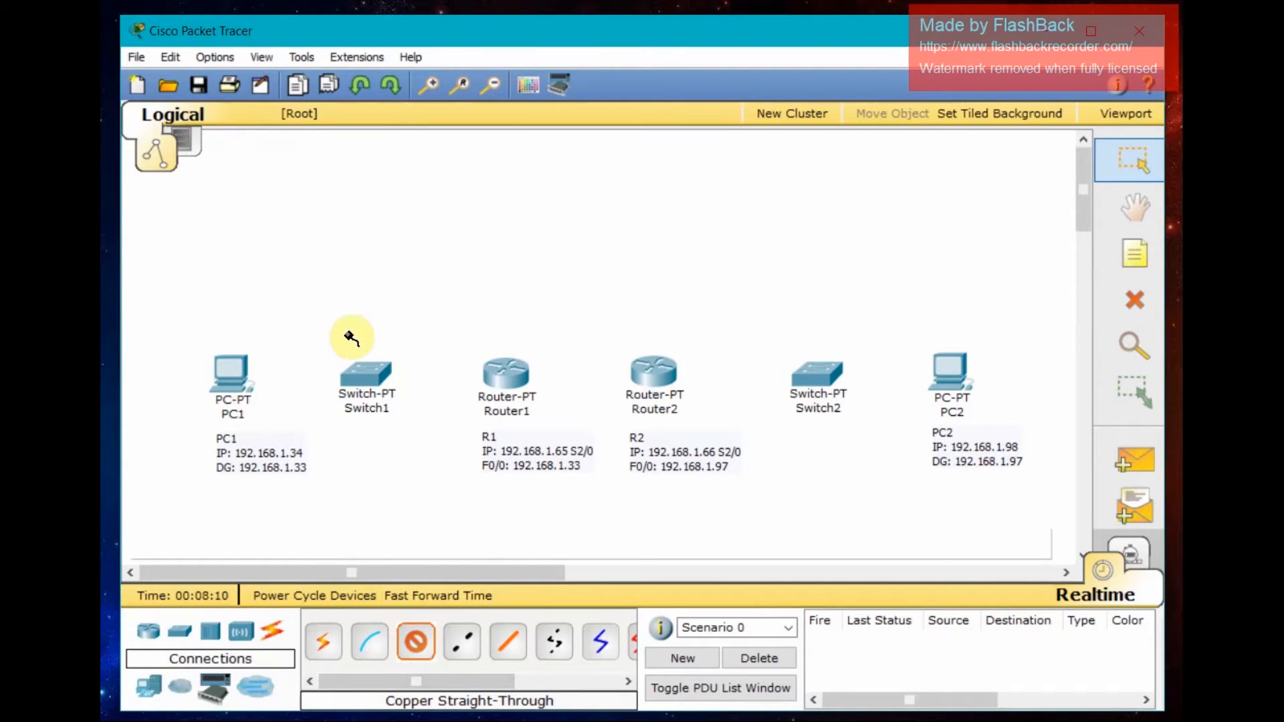
left_click(219, 364)
left_click(267, 403)
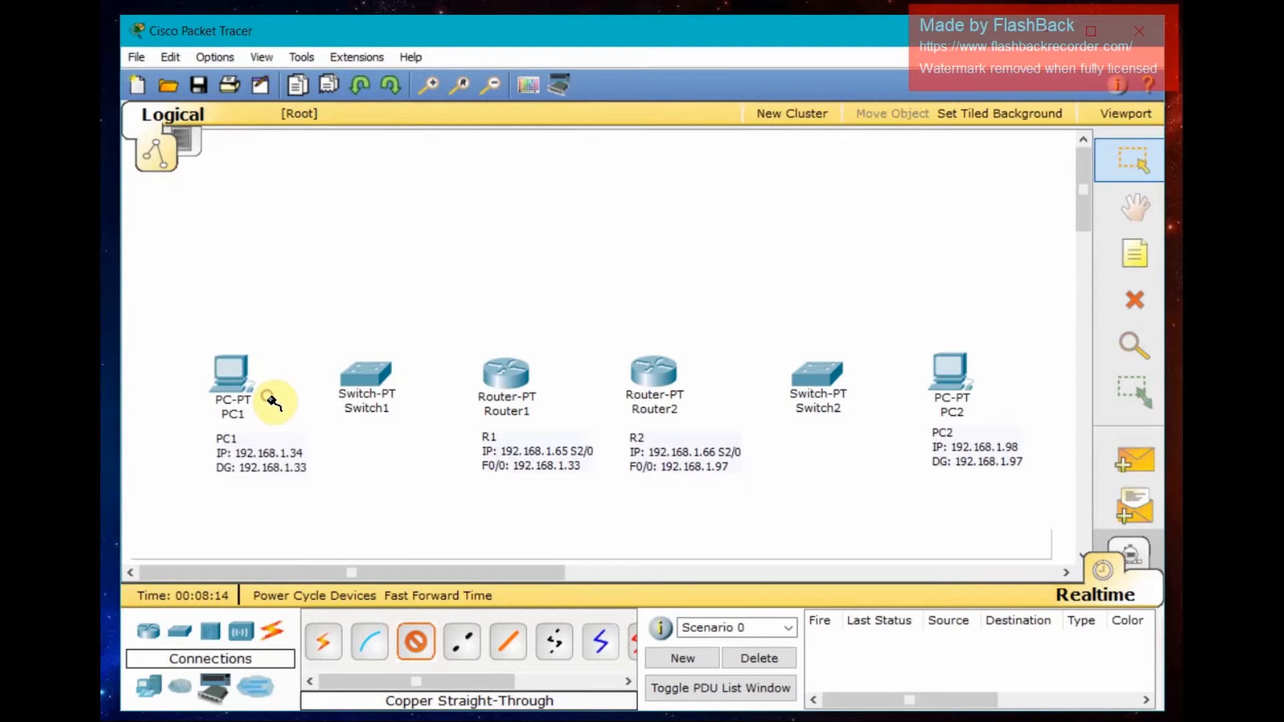
left_click(365, 373)
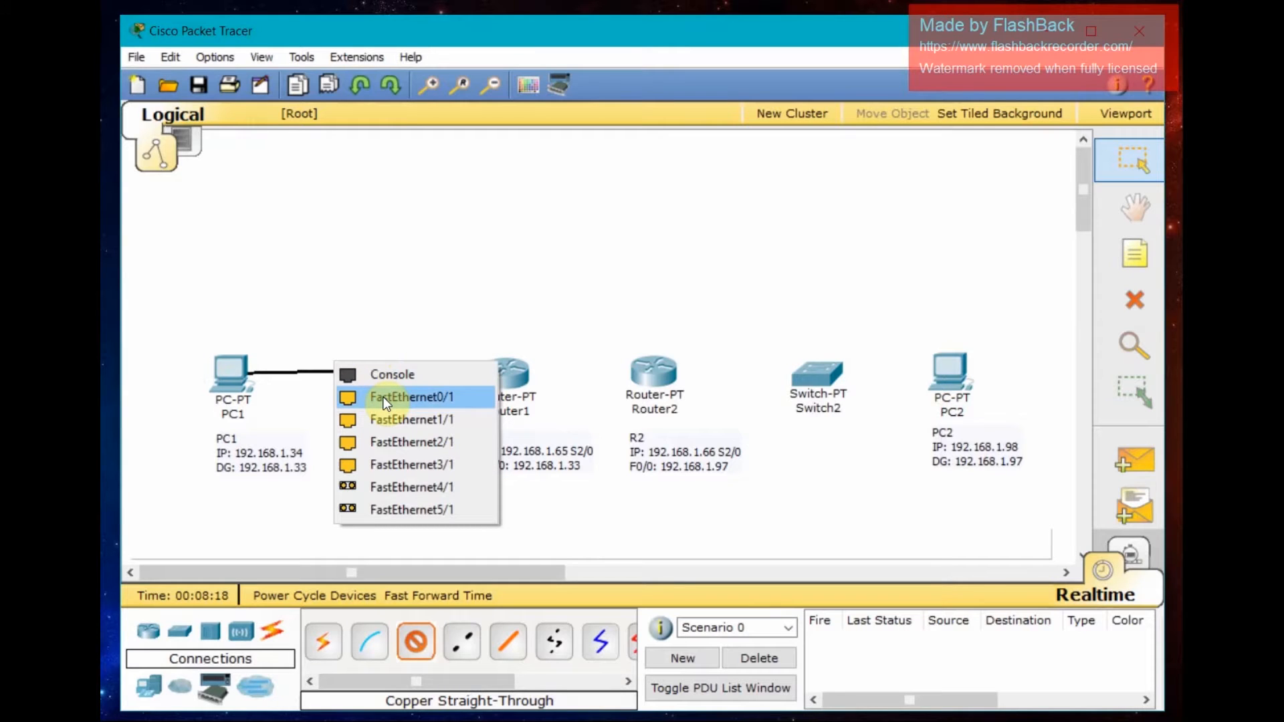
left_click(385, 399)
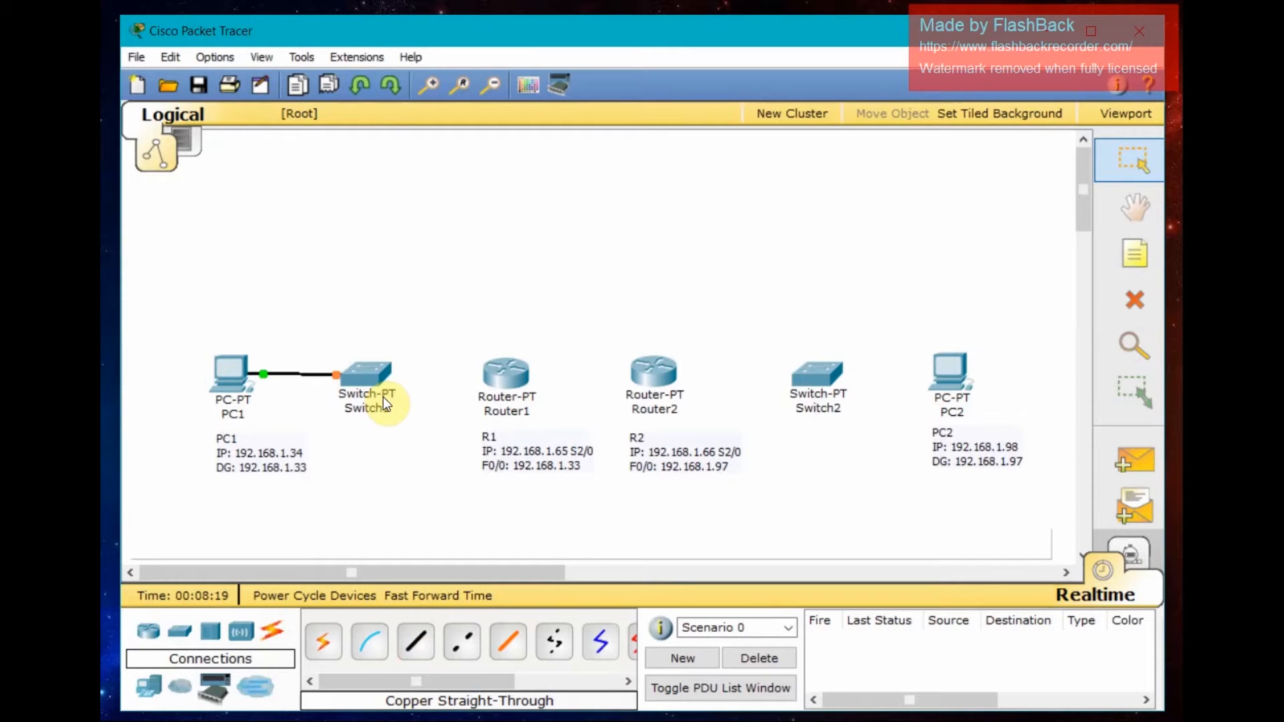
- Connect Switch1's FastEthernet1/1 to Router1 with a copper straight-through cable
left_click(411, 650)
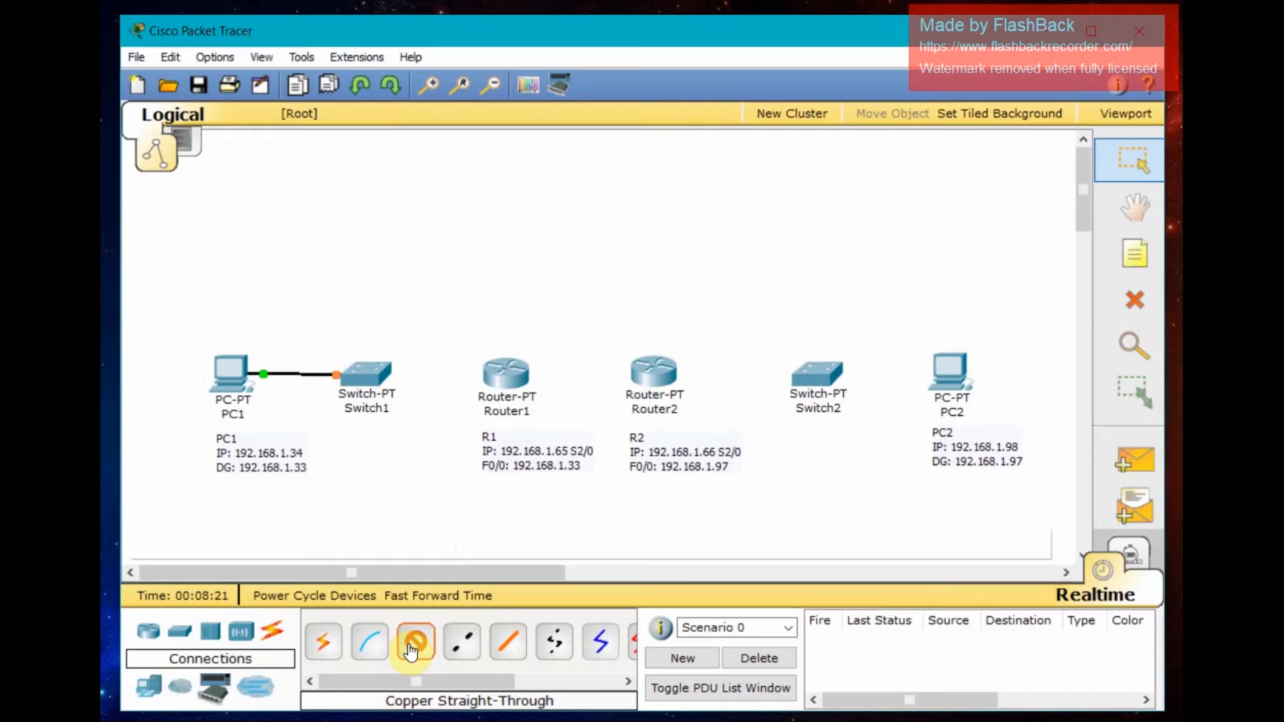
left_click(365, 387)
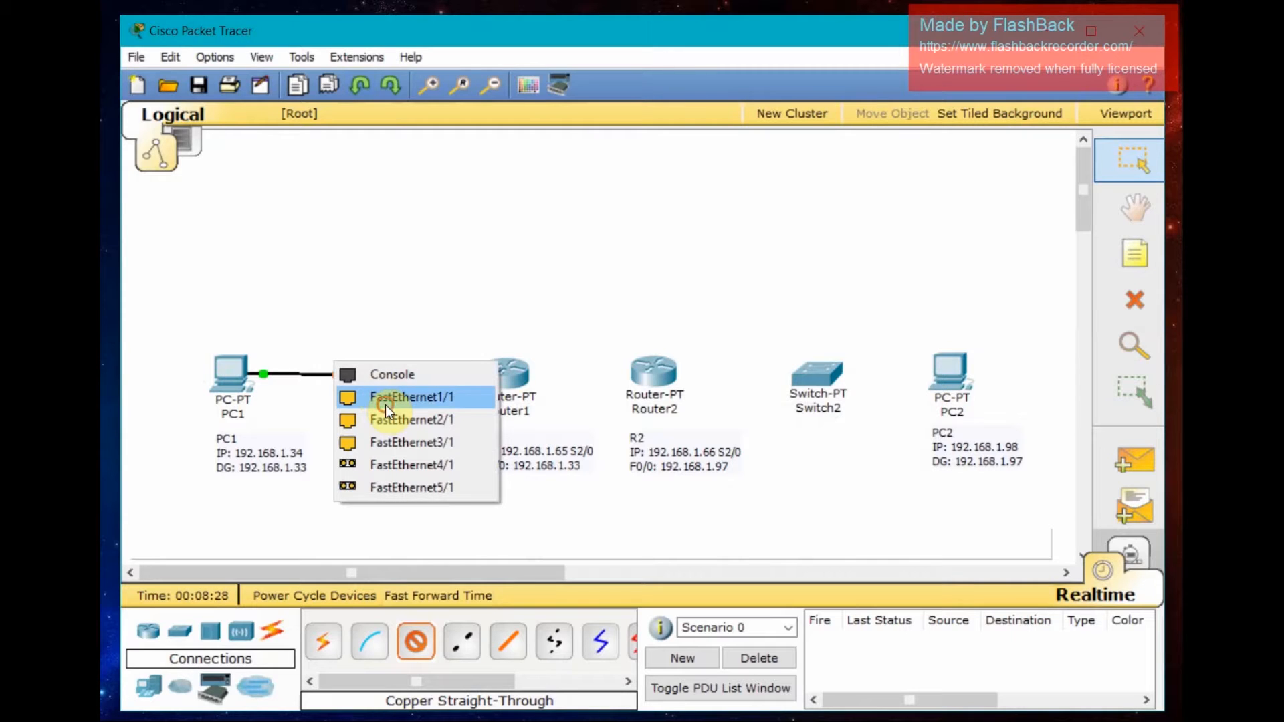
left_click(385, 404)
left_click(501, 379)
left_click(515, 392)
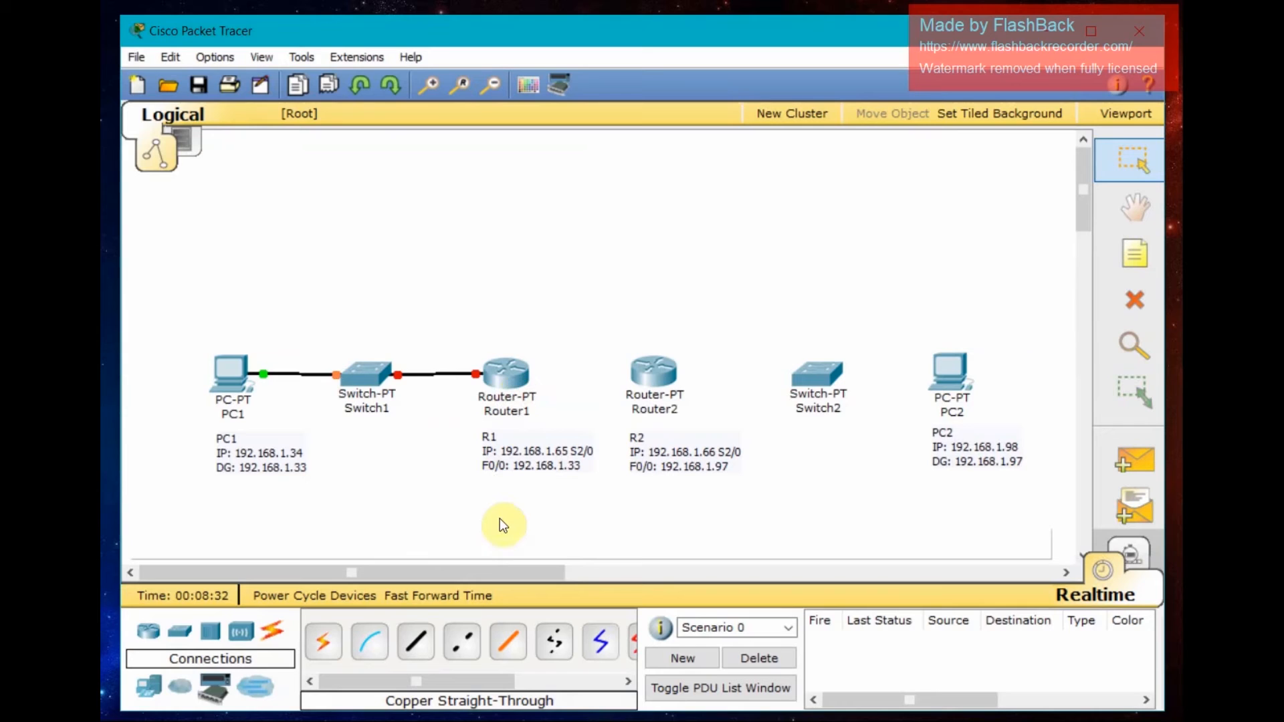
- Connect PC2 to Switch2's FastEthernet0/1 with a copper straight-through cable
left_click(415, 648)
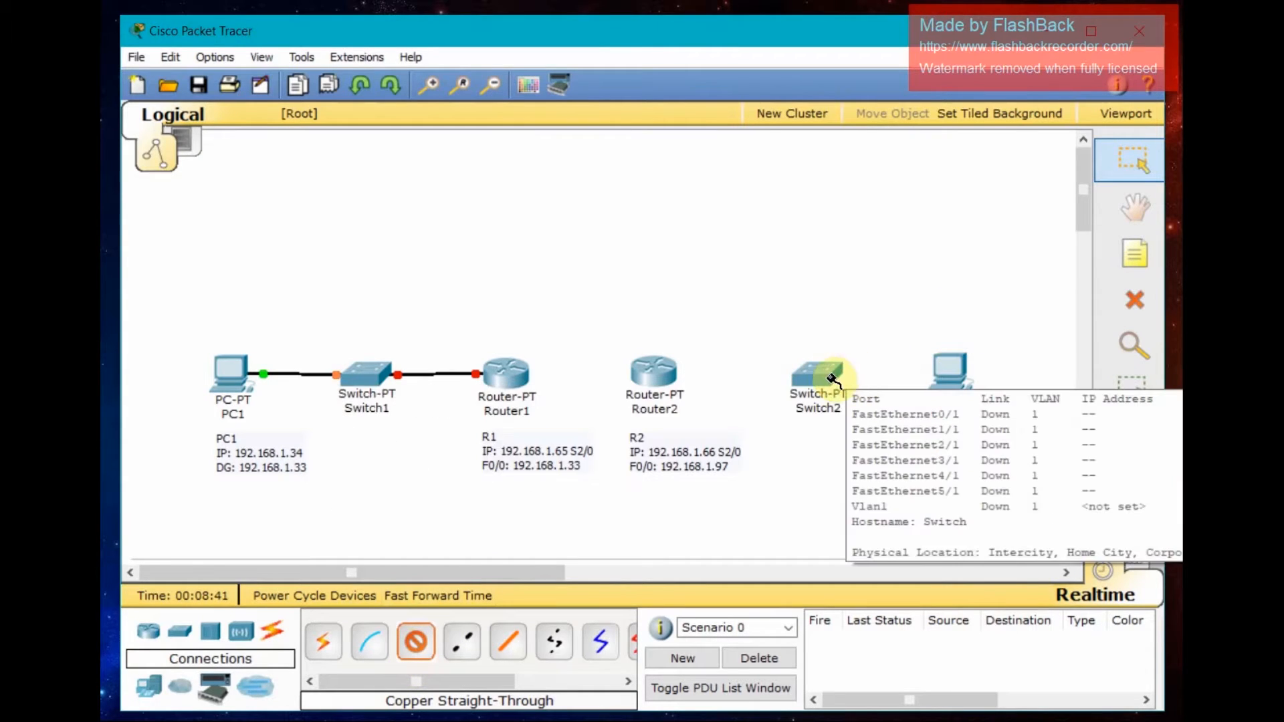
left_click(943, 374)
left_click(986, 388)
left_click(816, 371)
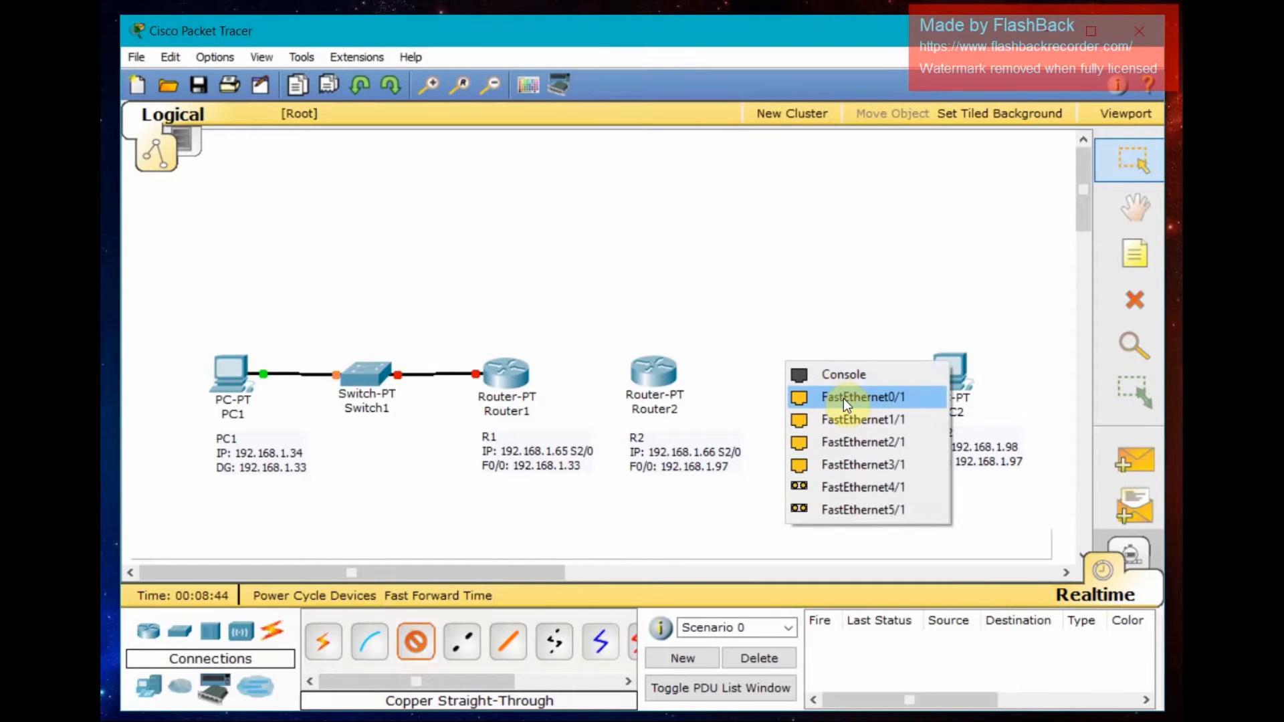
left_click(844, 399)
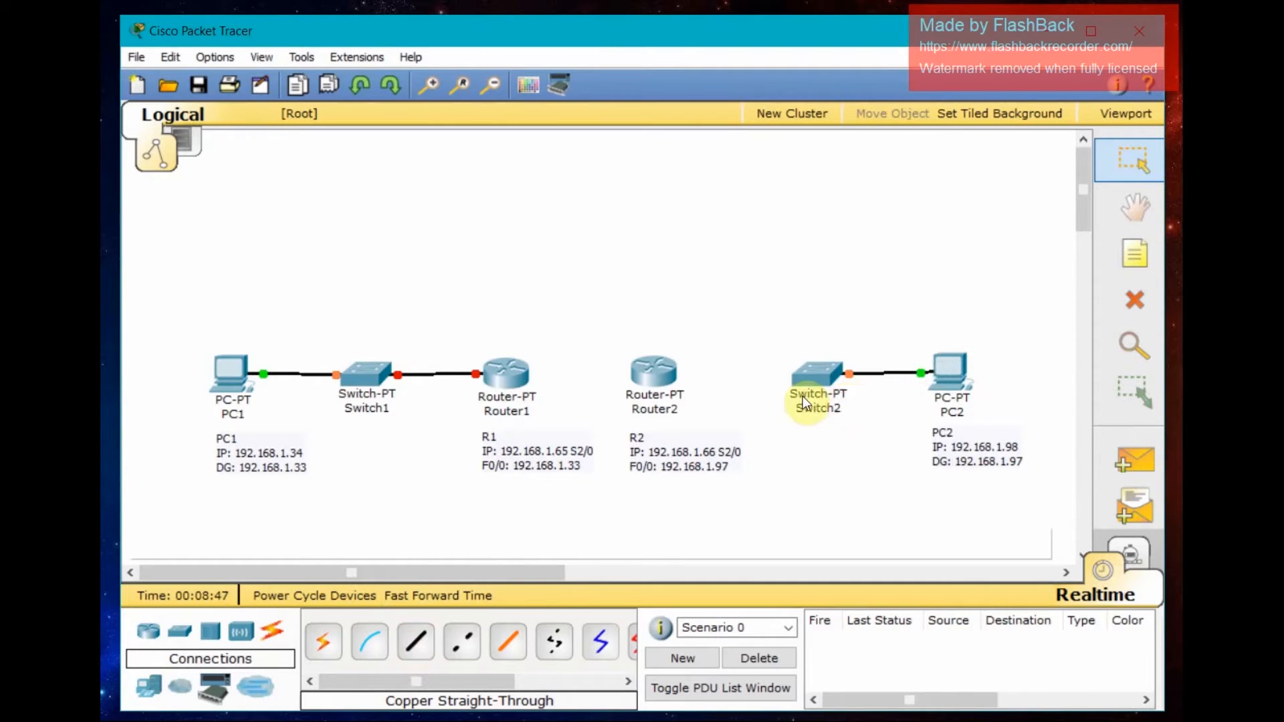
- Connect Switch2 to Router2's FastEthernet0/0 with a copper straight-through cable
left_click(409, 646)
left_click(814, 378)
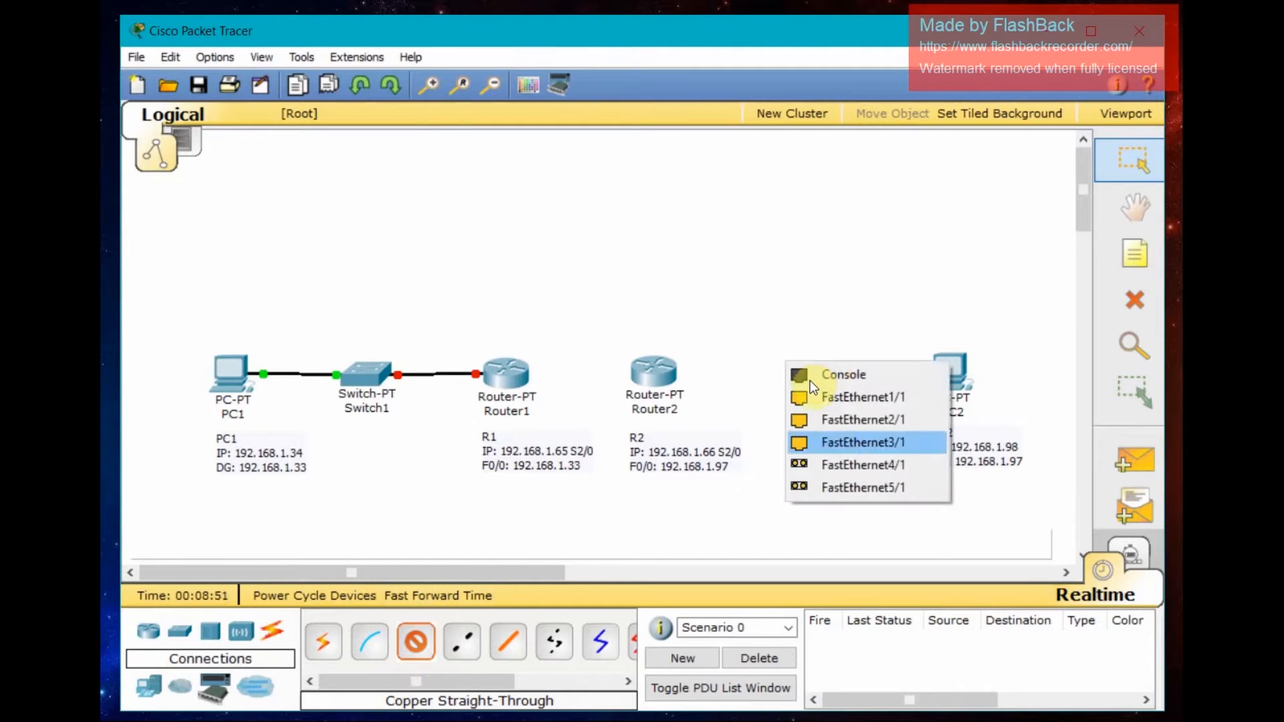
left_click(820, 405)
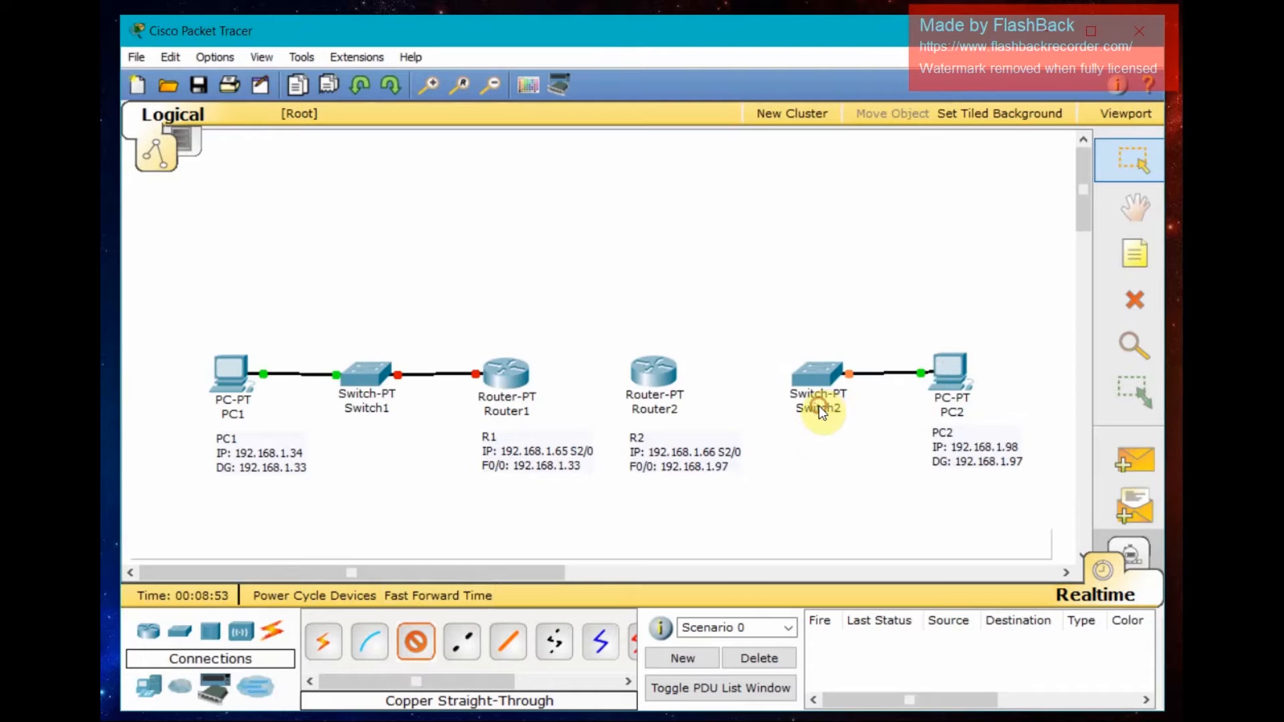
left_click(655, 373)
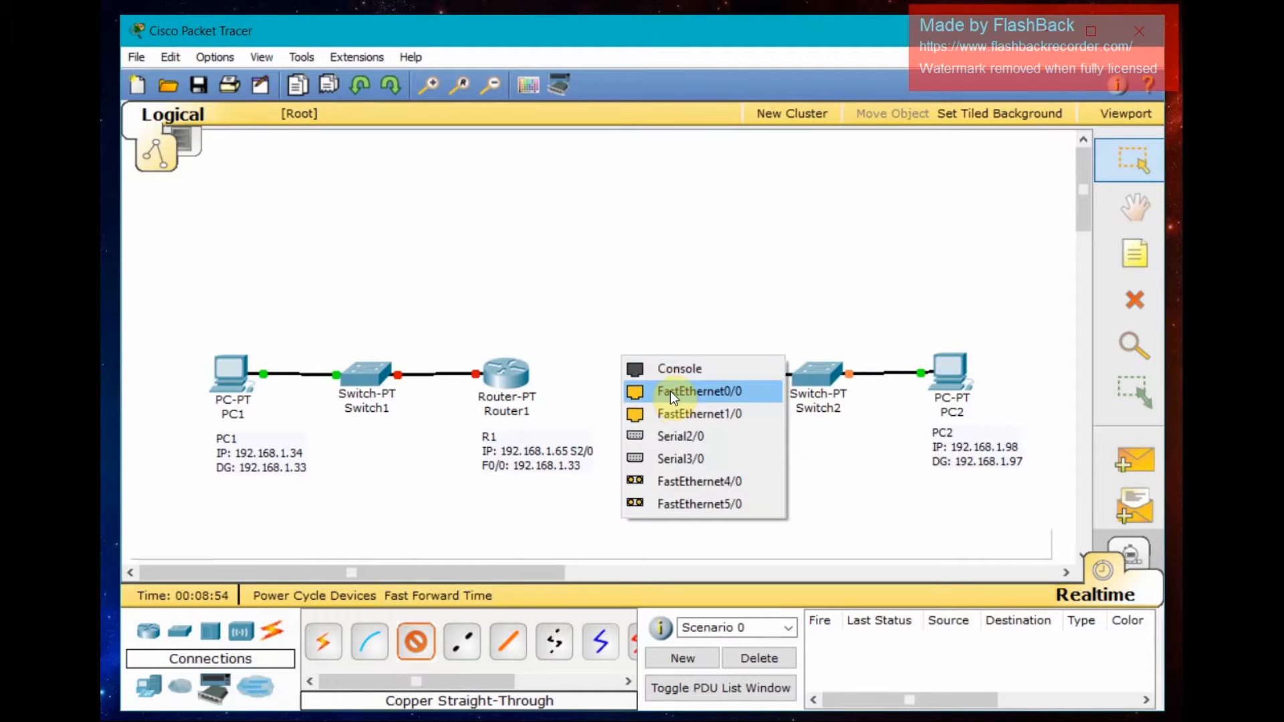
left_click(670, 391)
- Link Router1's Serial2/0 to Router2's Serial2/0 with a Serial DCE cable
left_click(521, 682)
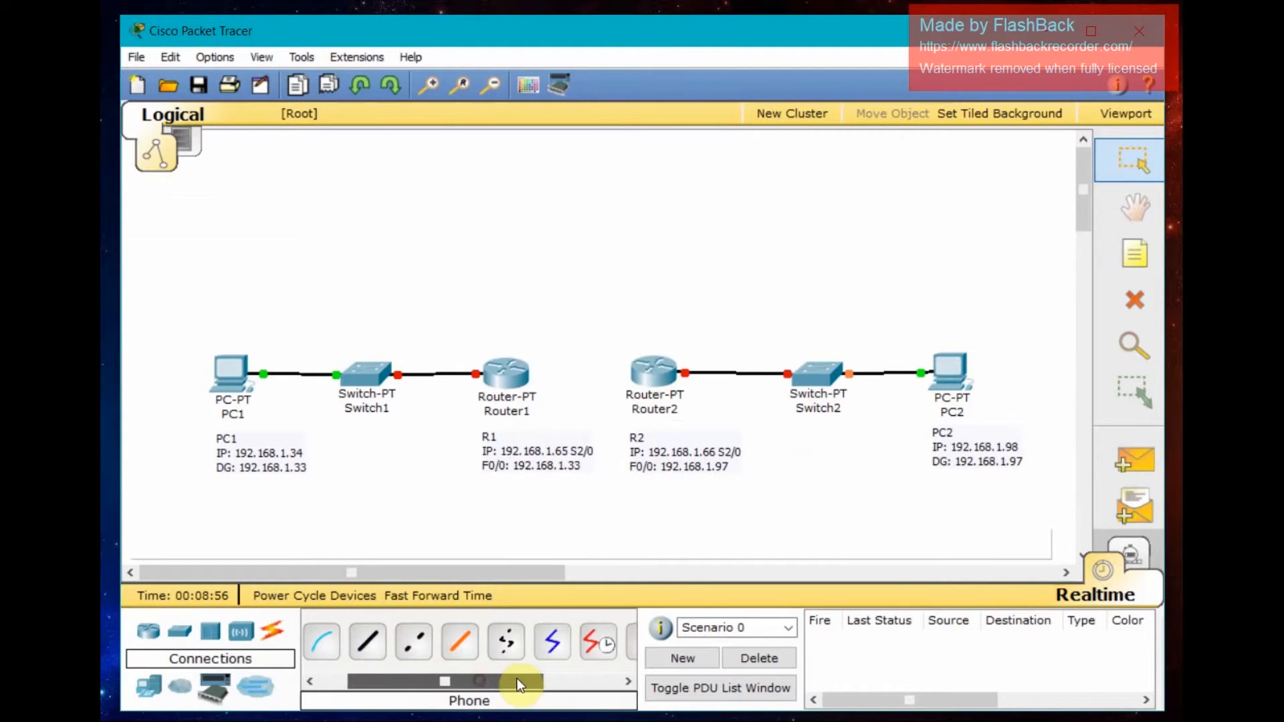
left_click_drag(520, 682, 569, 678)
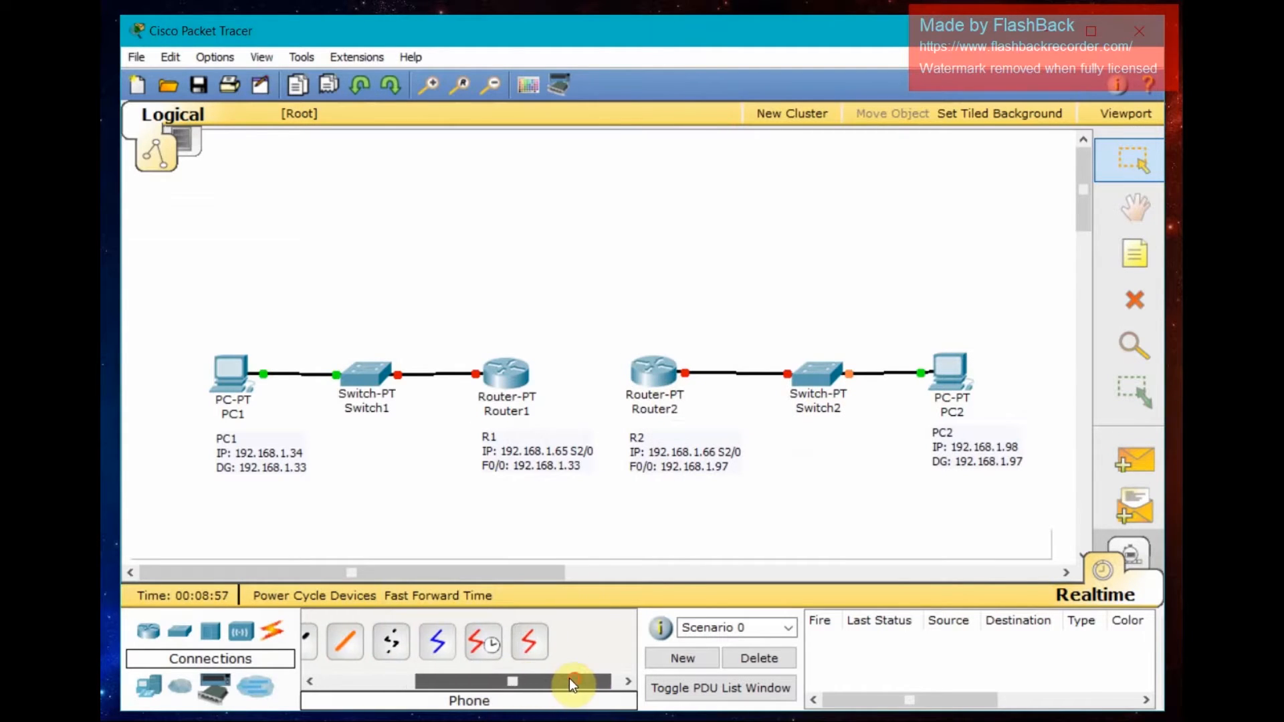
left_click(476, 644)
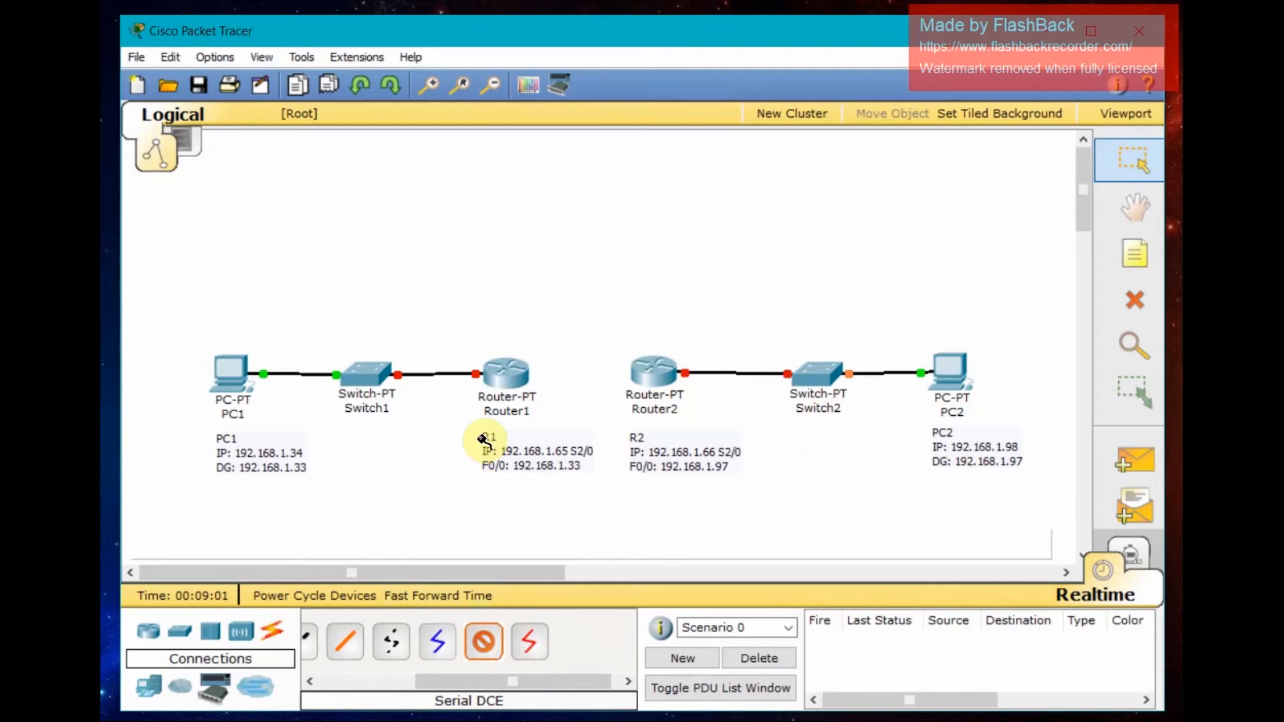
left_click(506, 374)
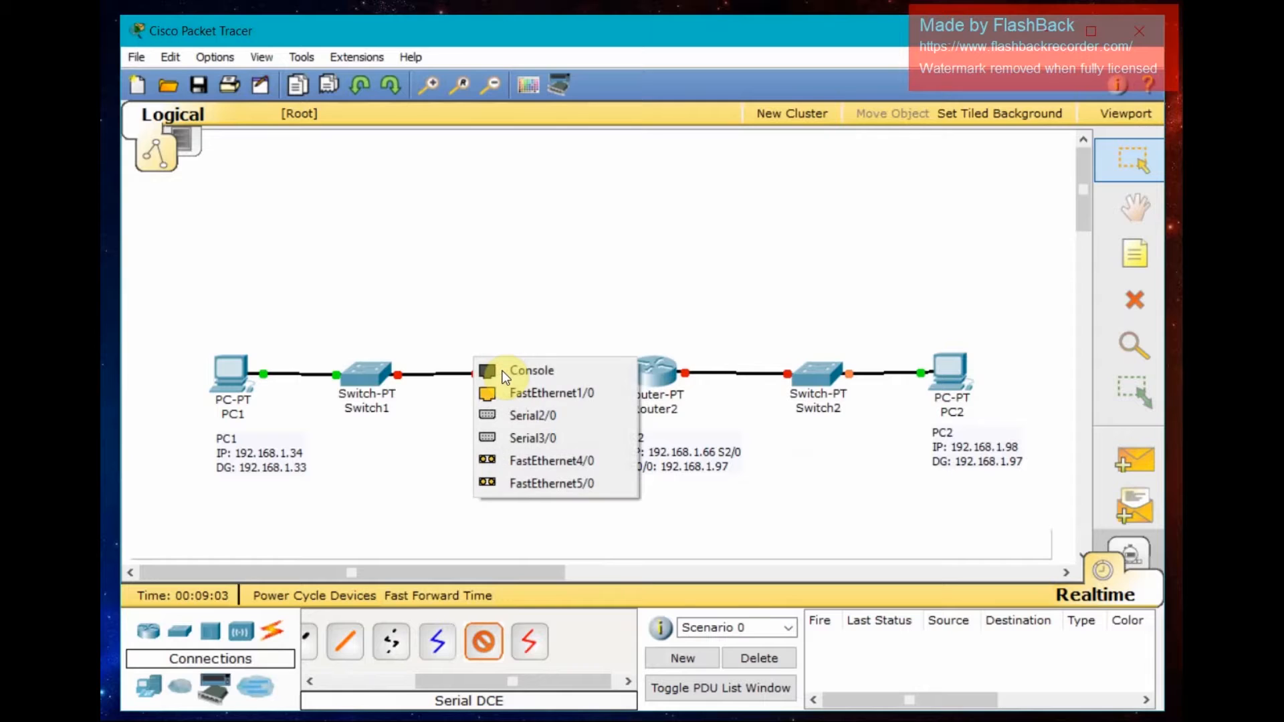
left_click(525, 416)
left_click(653, 372)
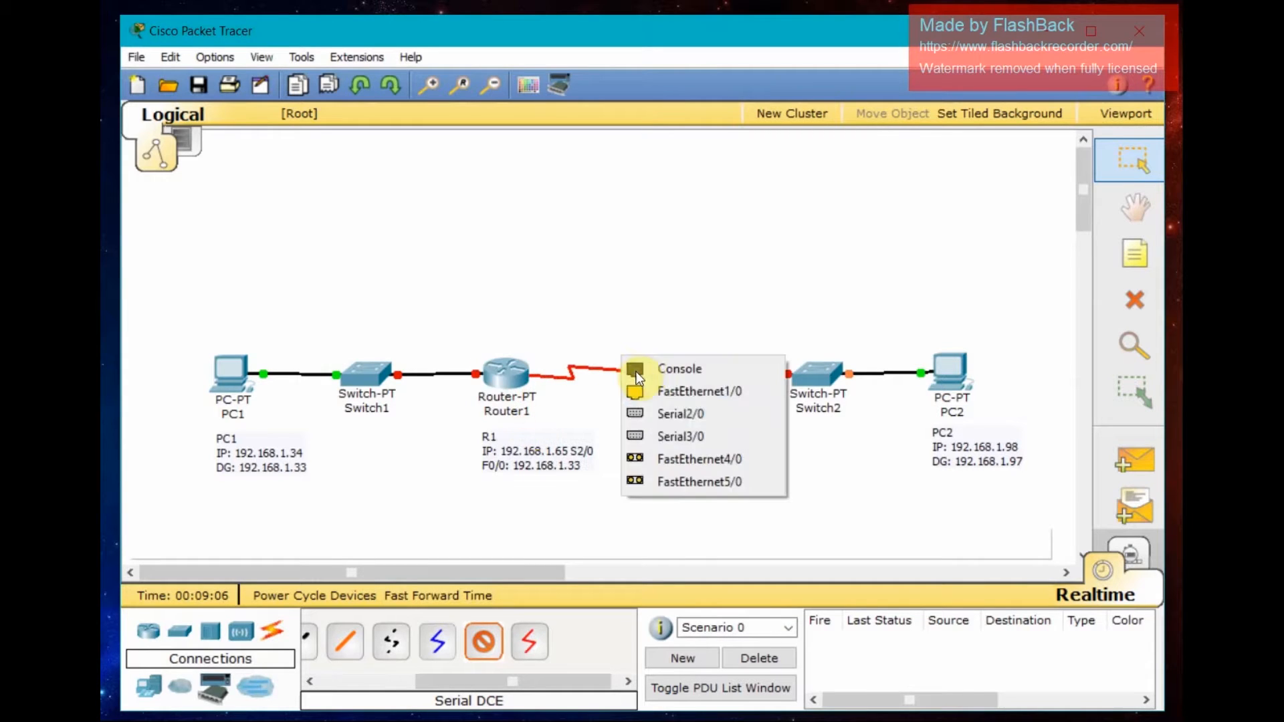
left_click(672, 414)
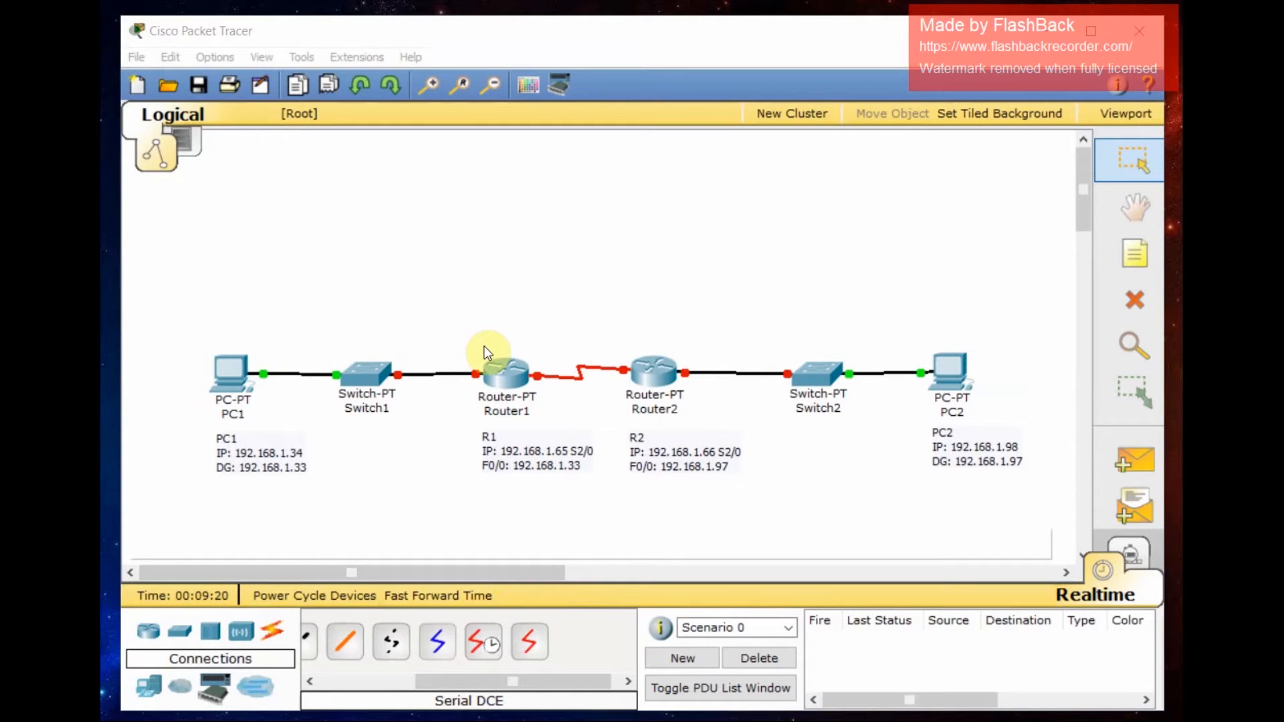
- Open PC1's configuration window and switch to its Desktop view
left_click(241, 372)
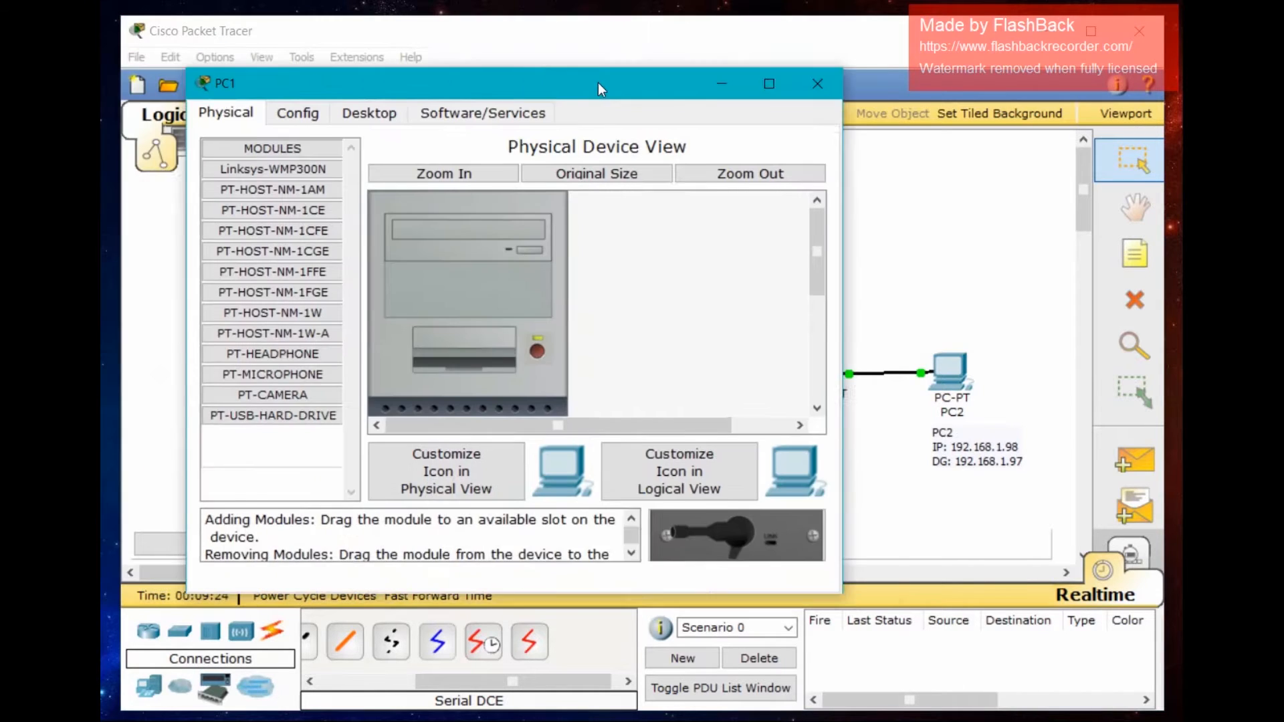
left_click_drag(598, 82, 673, 99)
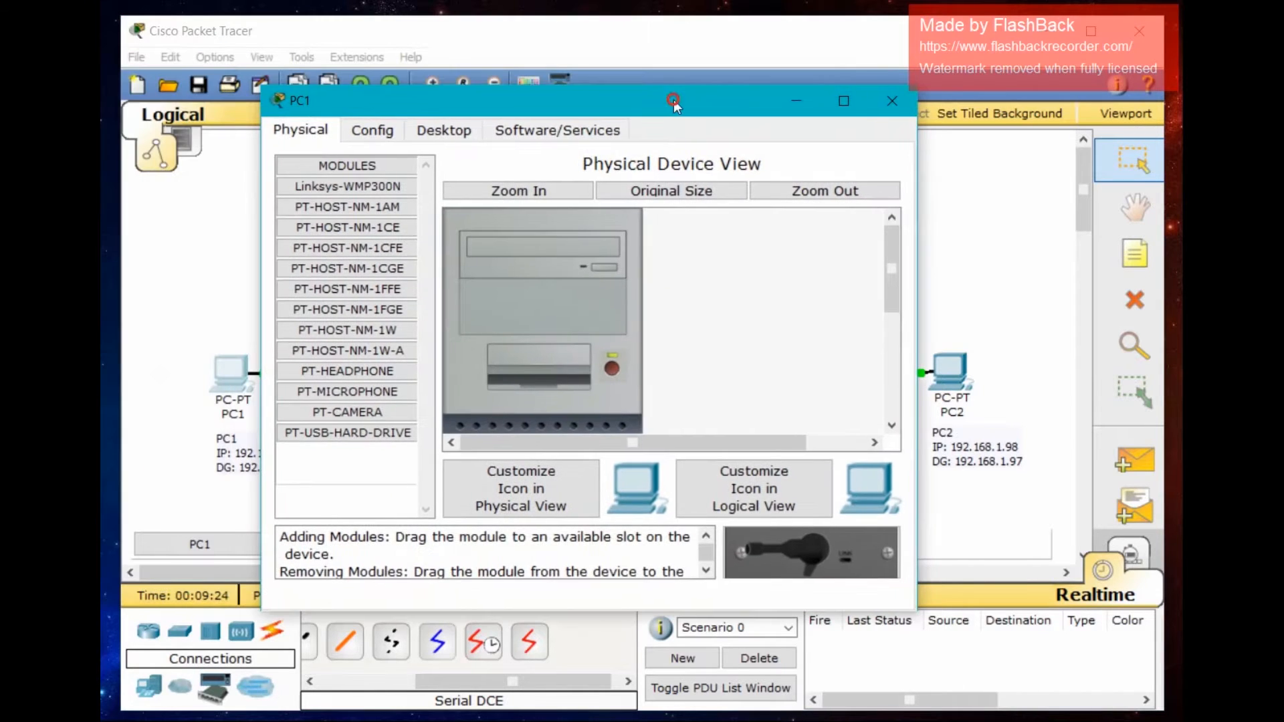
left_click(444, 131)
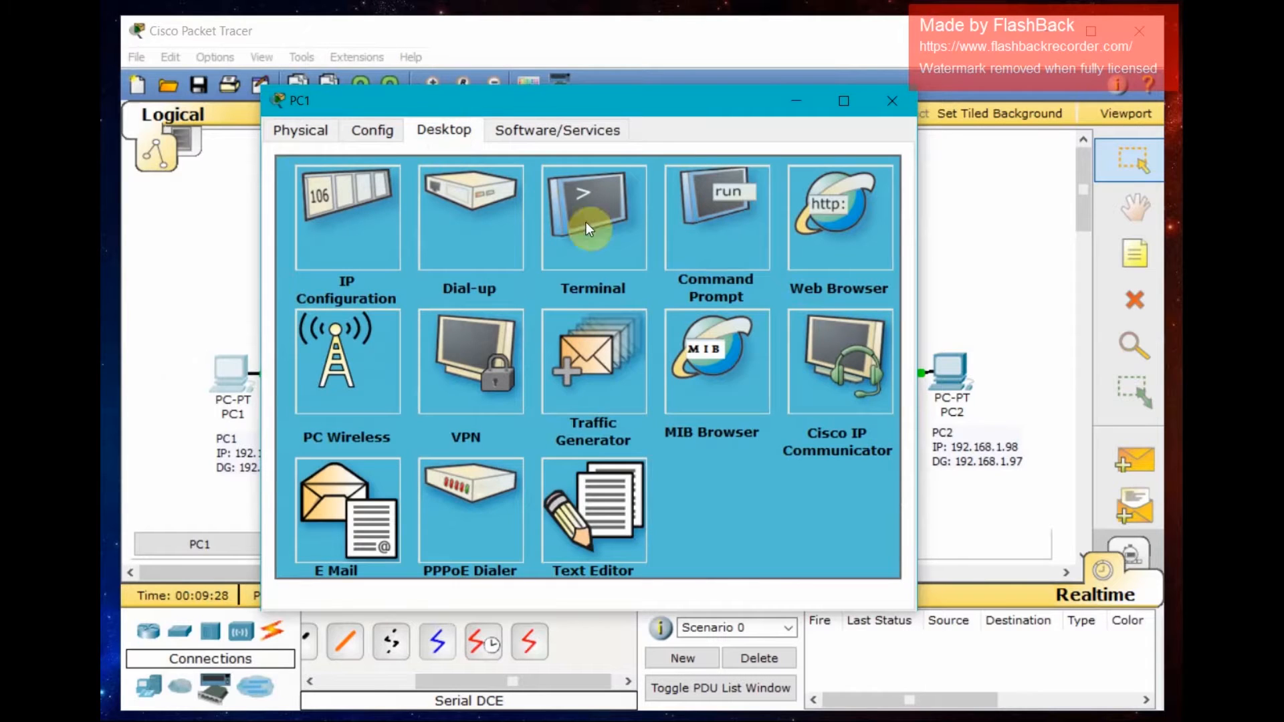
- Open PC1's IP Configuration and set its static IP address to 192.168.1.34
left_click(379, 228)
left_click_drag(443, 104, 606, 107)
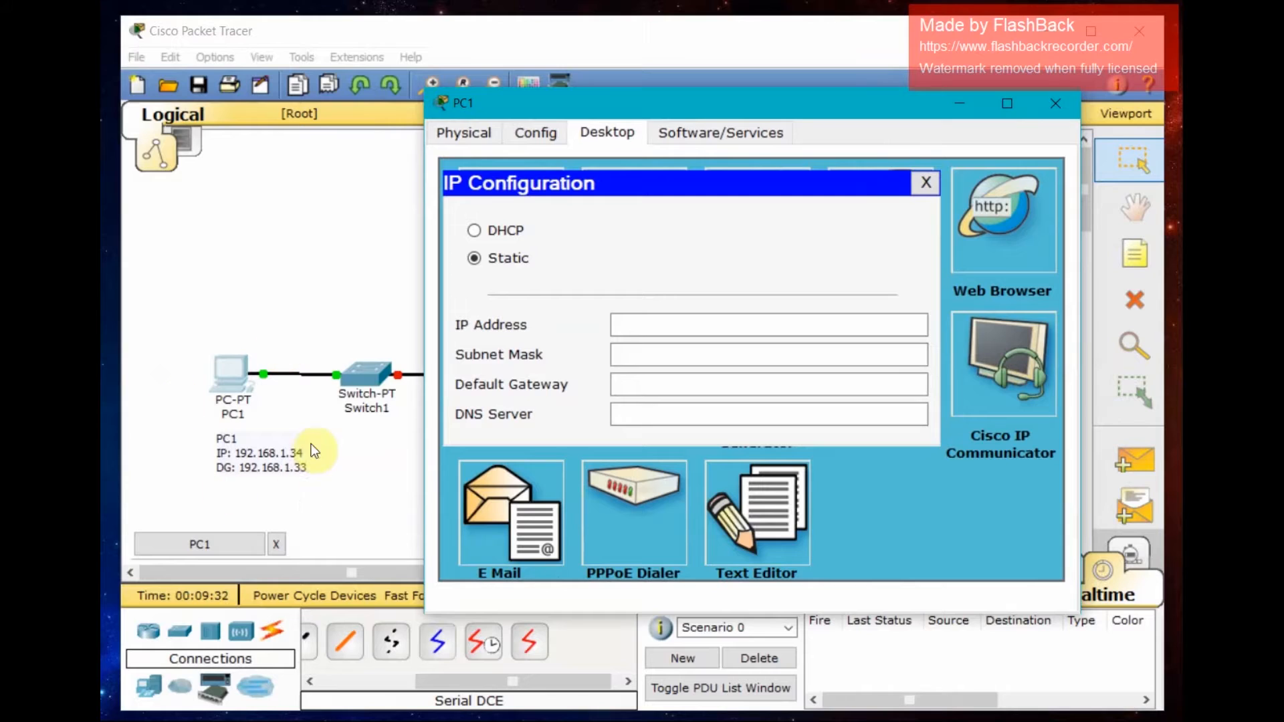
left_click(654, 325)
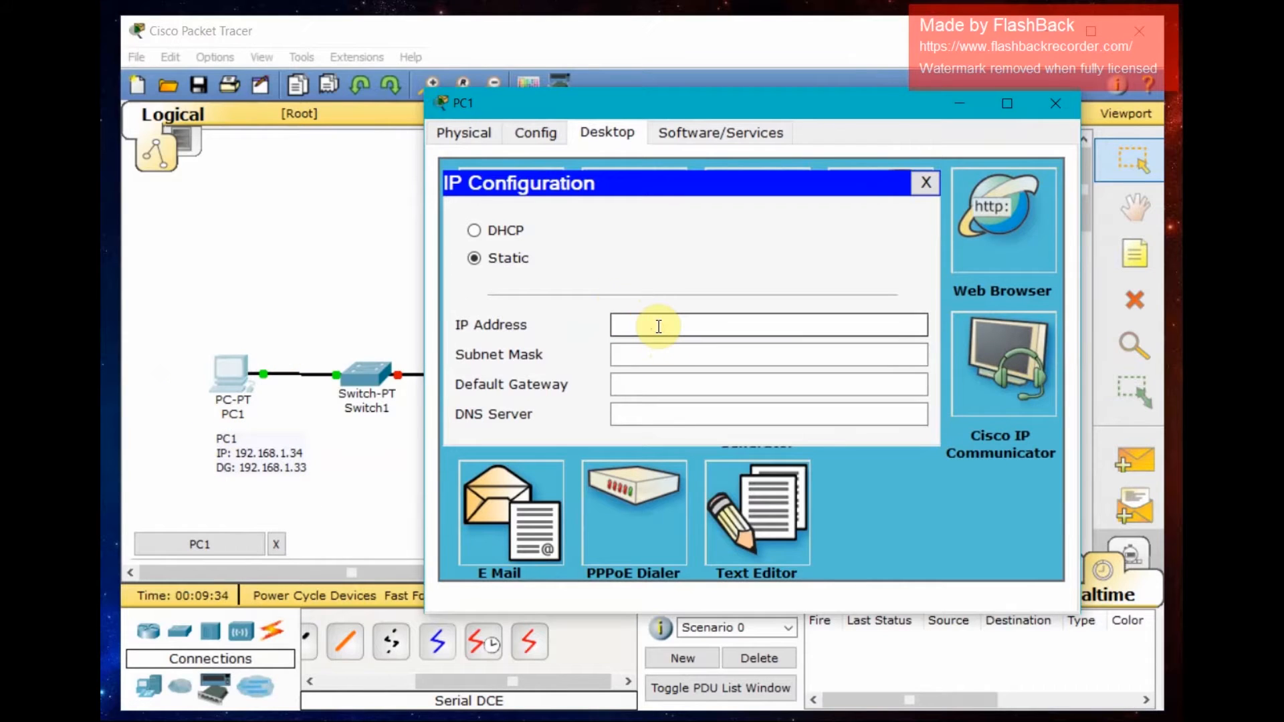
type("192.168.1.34")
- Set PC1's subnet mask to 255.255.255.224 and default gateway to 192.168.1.33, then close PC1's window
left_click(660, 353)
key("BackSpace")
type("224")
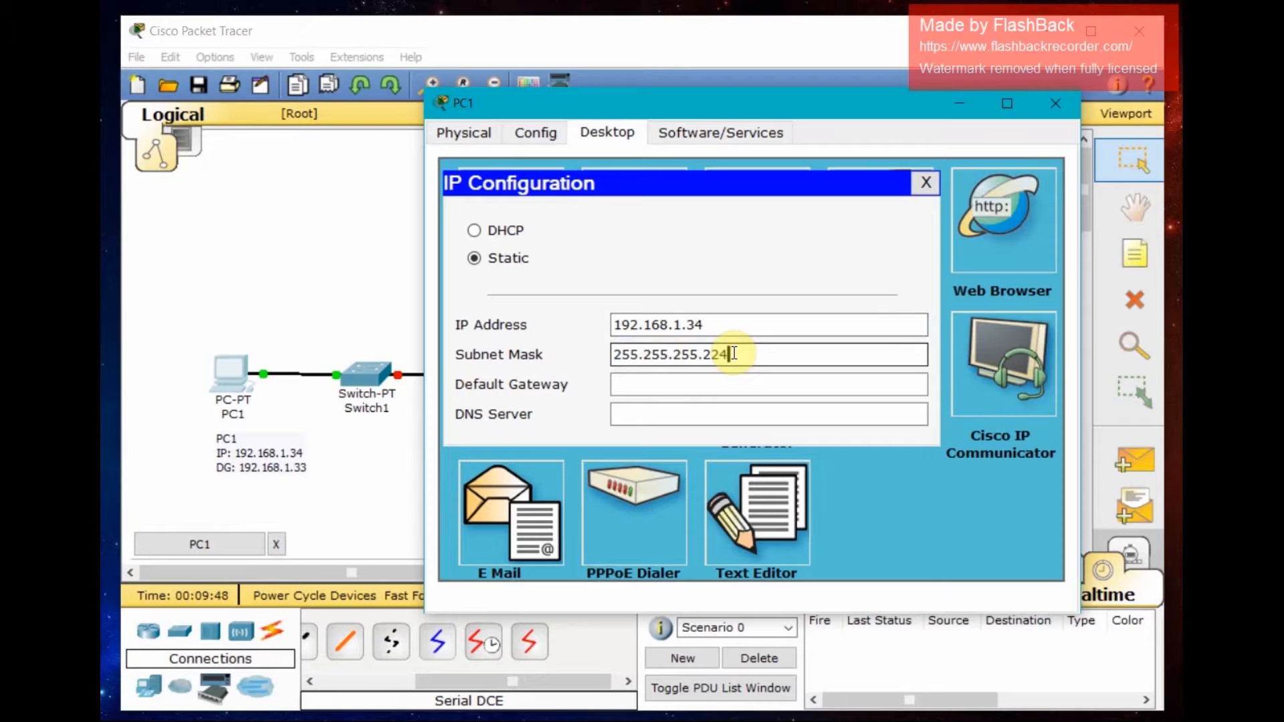
left_click(701, 383)
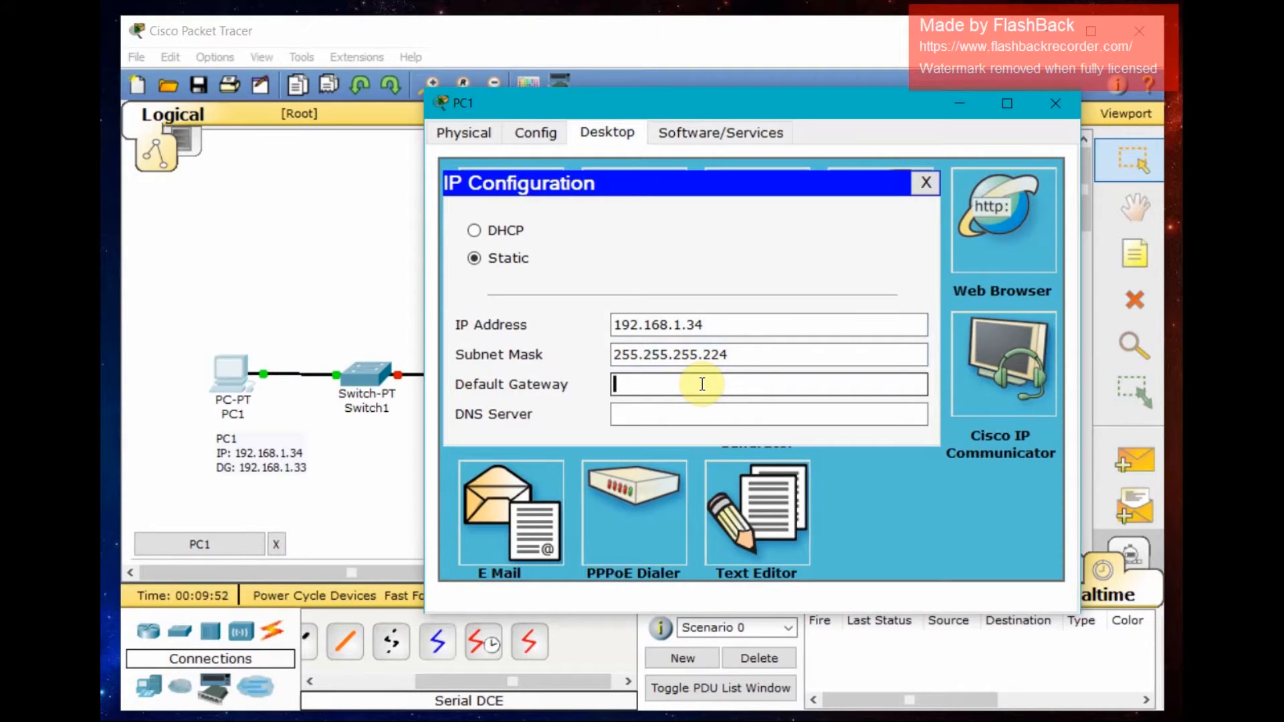
type("192.168.1.33")
left_click(926, 183)
left_click(1053, 105)
- Open PC2's IP Configuration on its Desktop and set its IP address to 192.168.1.98
left_click(947, 365)
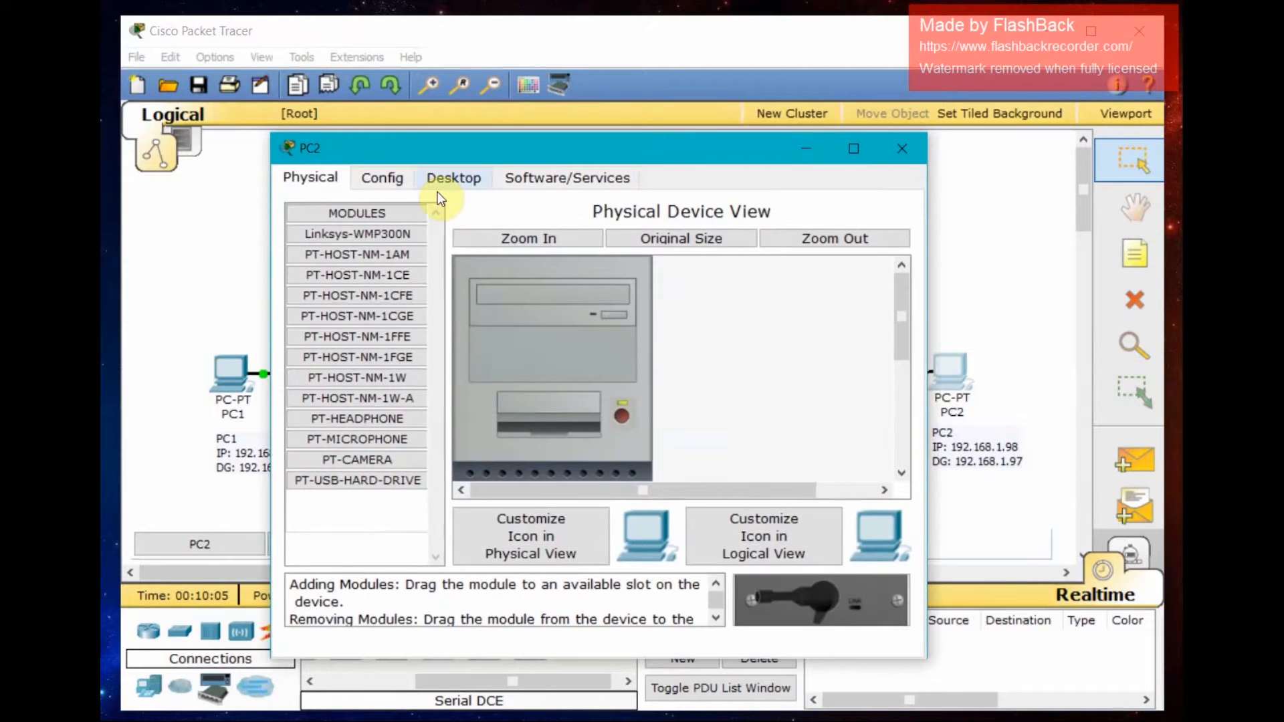
left_click(449, 180)
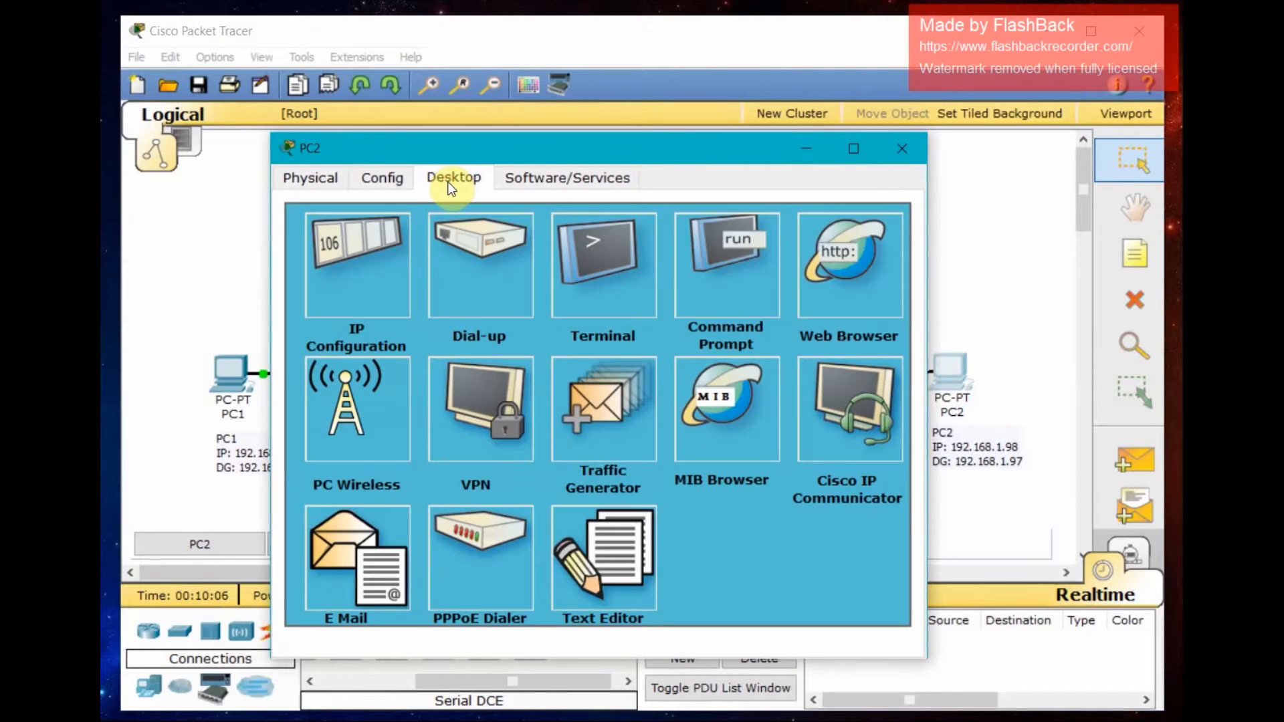
left_click(342, 241)
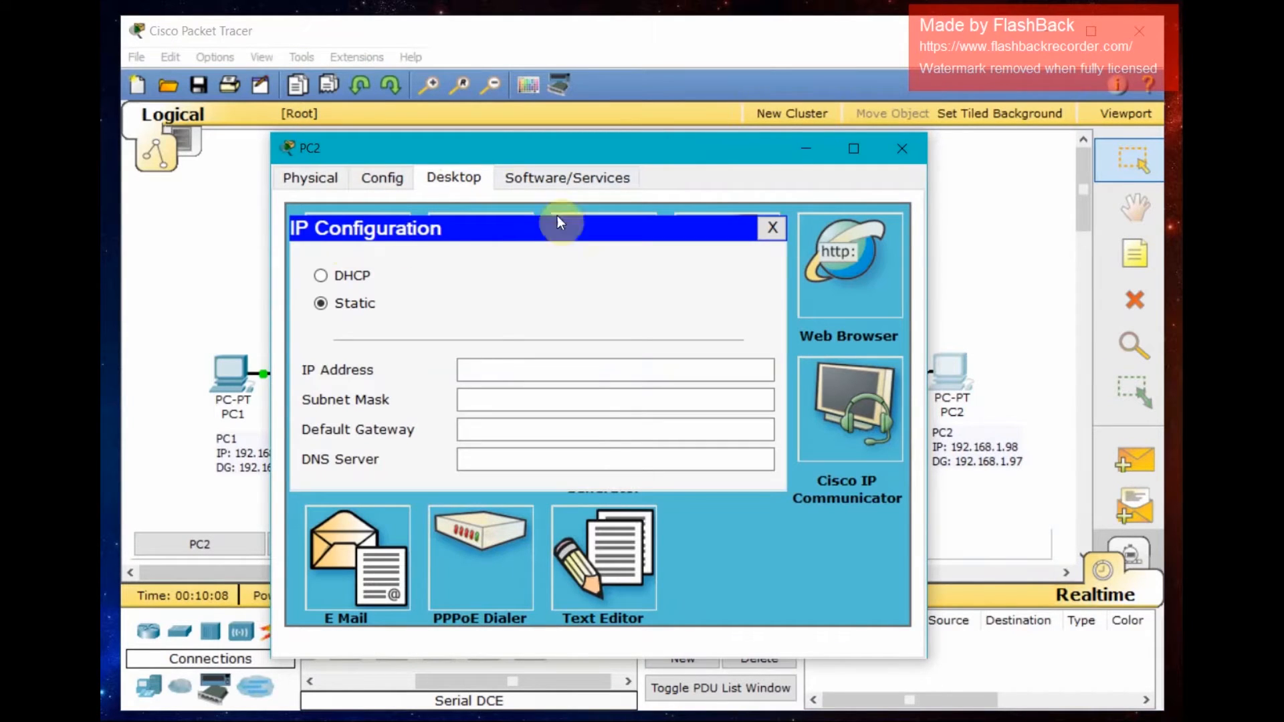
left_click(506, 368)
left_click_drag(700, 151, 655, 152)
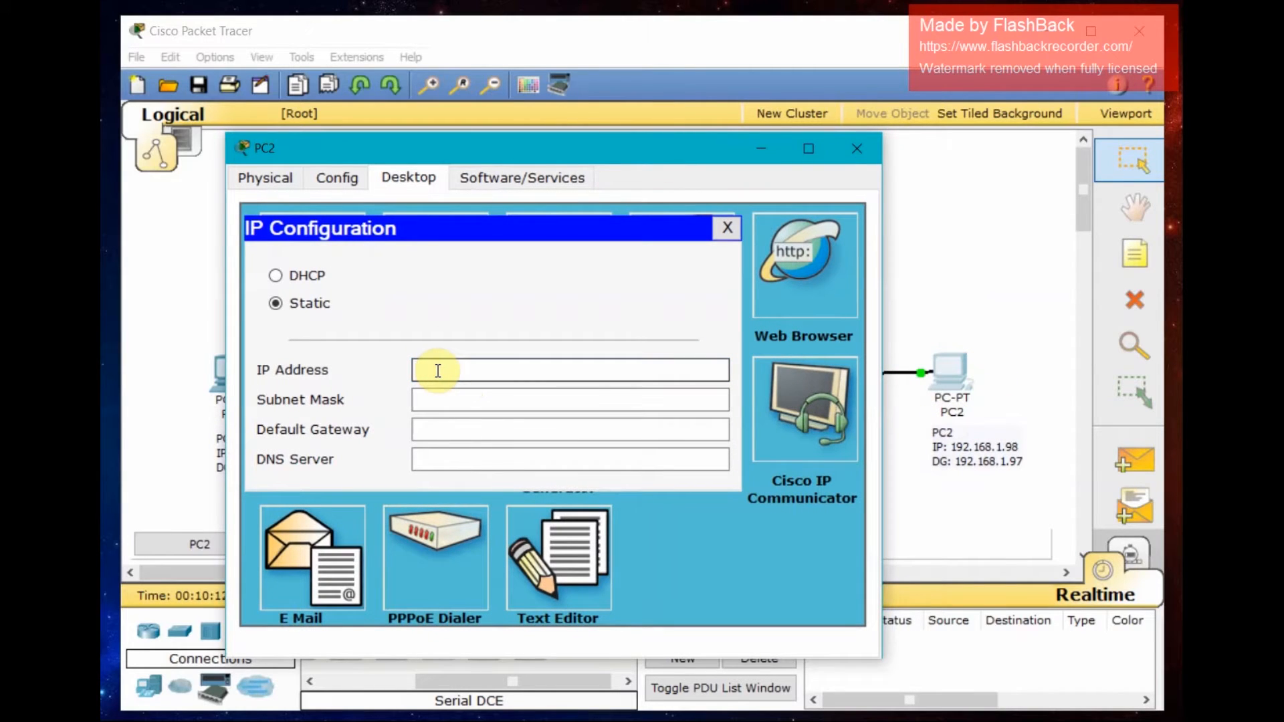
type("192.168.1.98")
- Set PC2's subnet mask to 255.255.255.224 and default gateway to 192.168.1.97, then close PC2's window
left_click(432, 399)
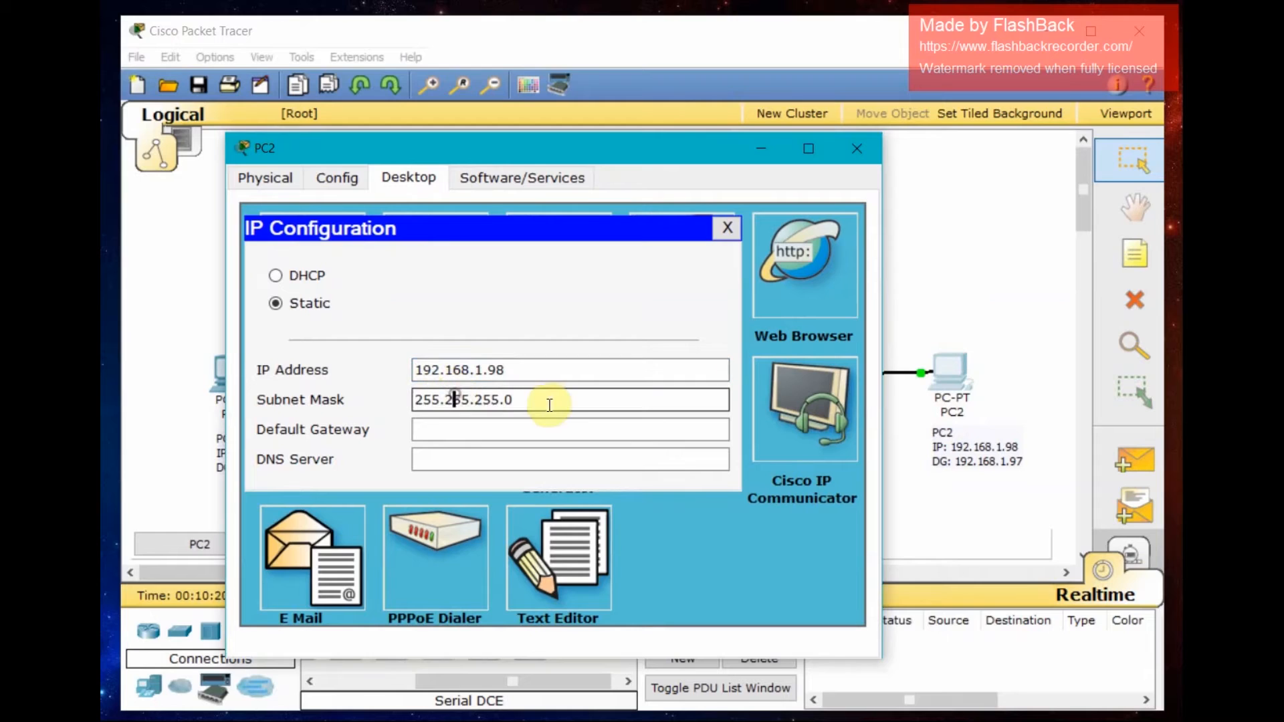
key("BackSpace")
type("224")
left_click(512, 426)
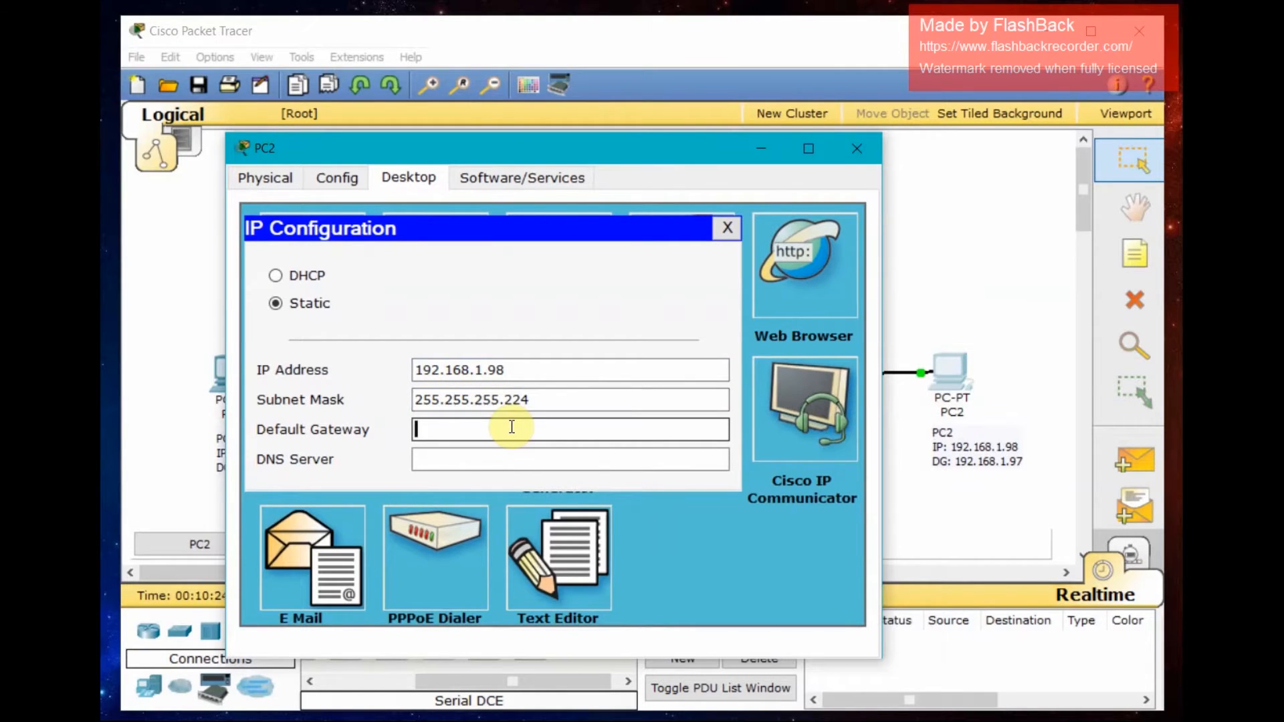
type("192.168.1.97")
left_click(728, 230)
left_click(854, 151)
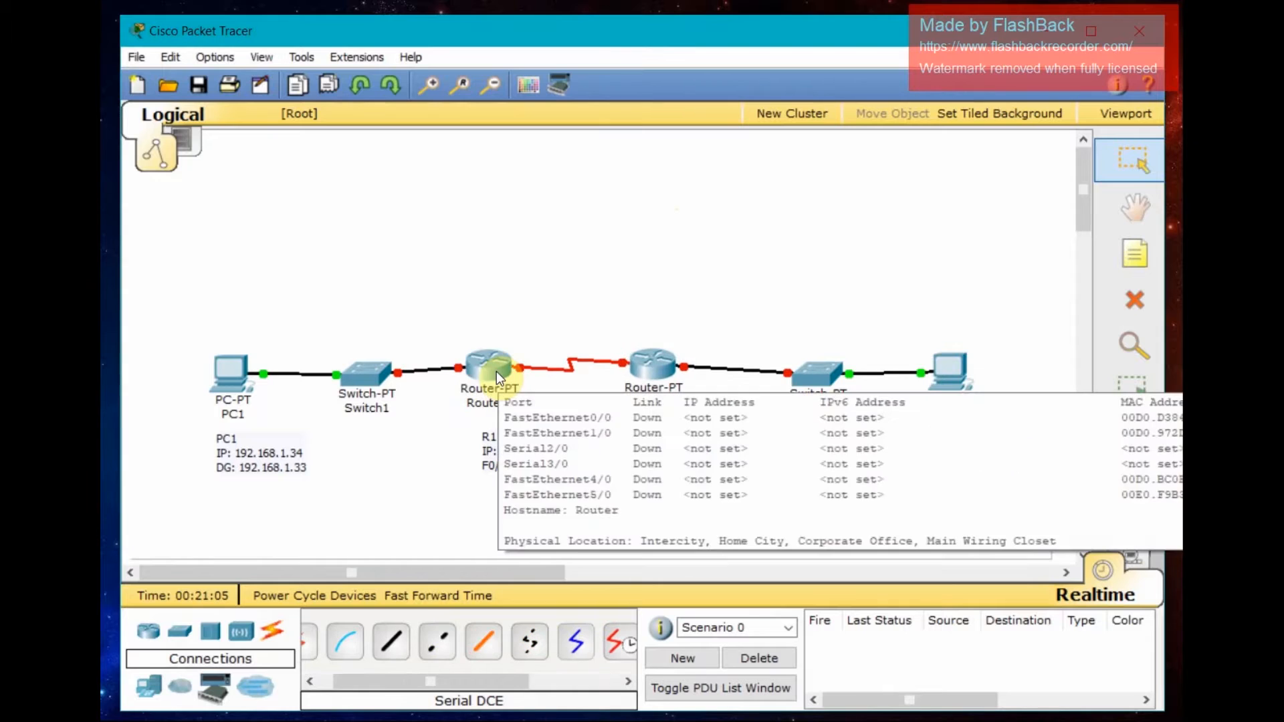
- Open Router1's command line and decline the initial configuration dialog
left_click(496, 372)
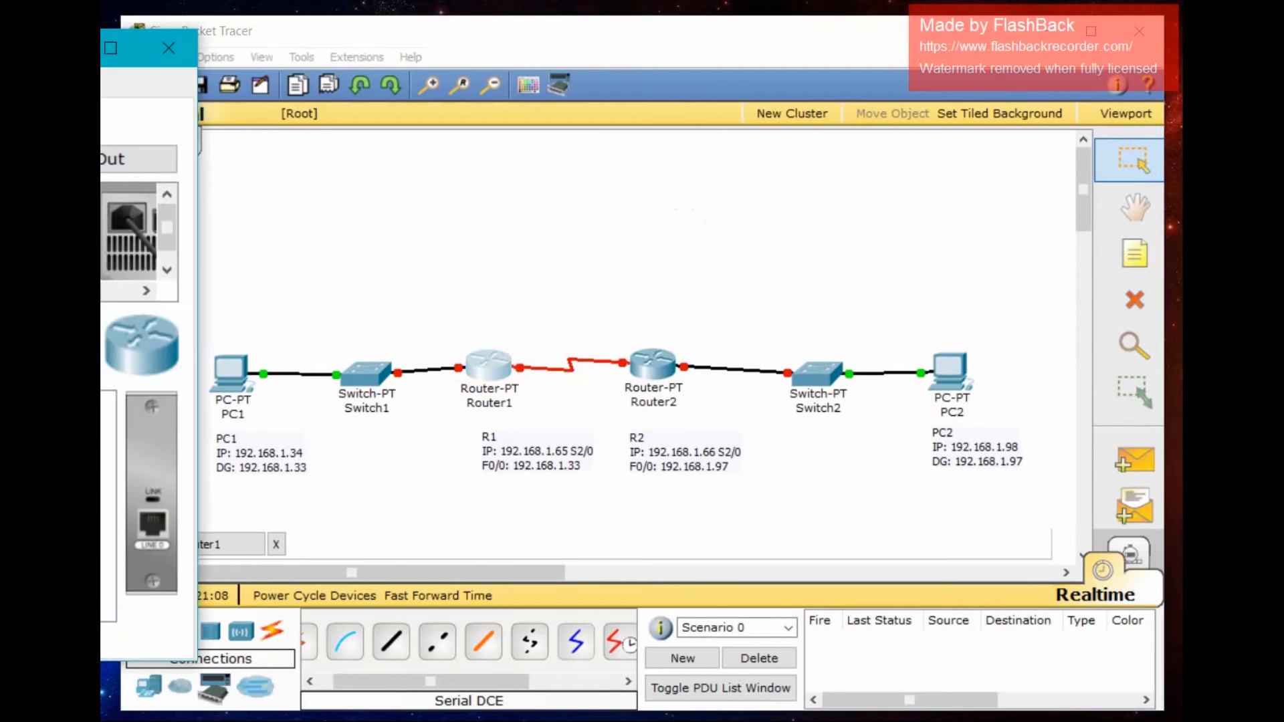
left_click(374, 155)
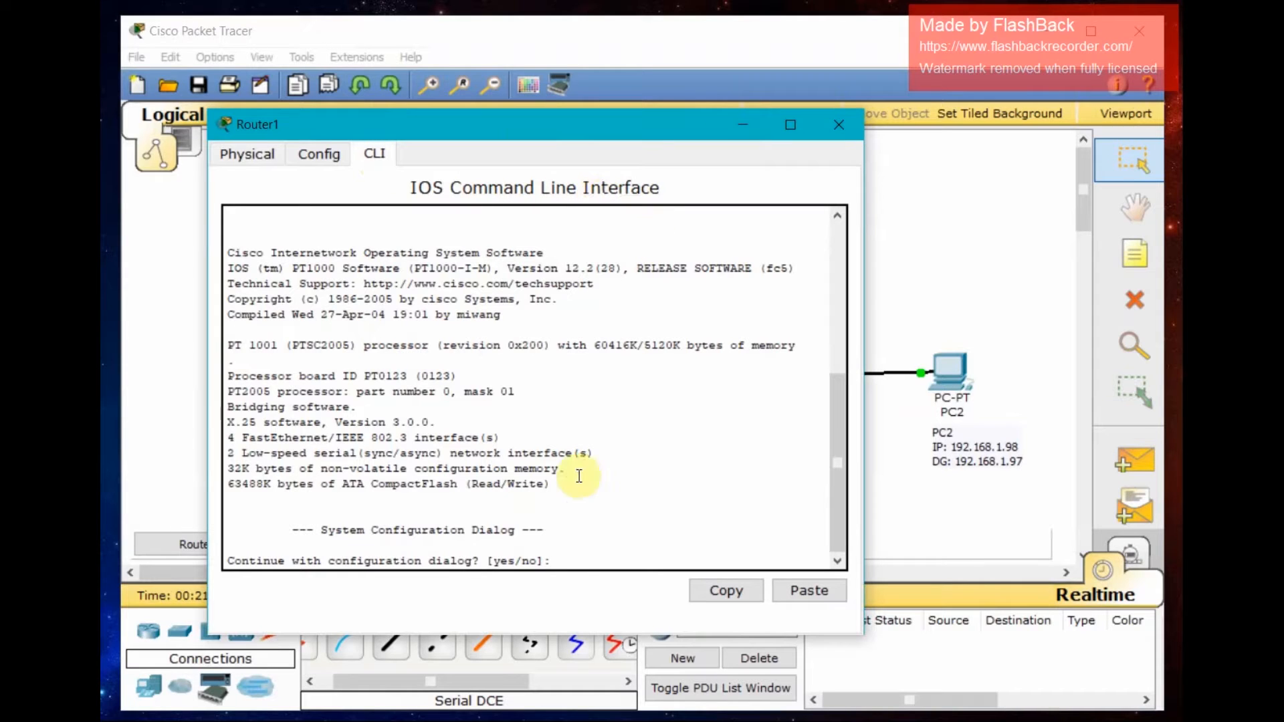
type("no")
key("Return")
key("Return")
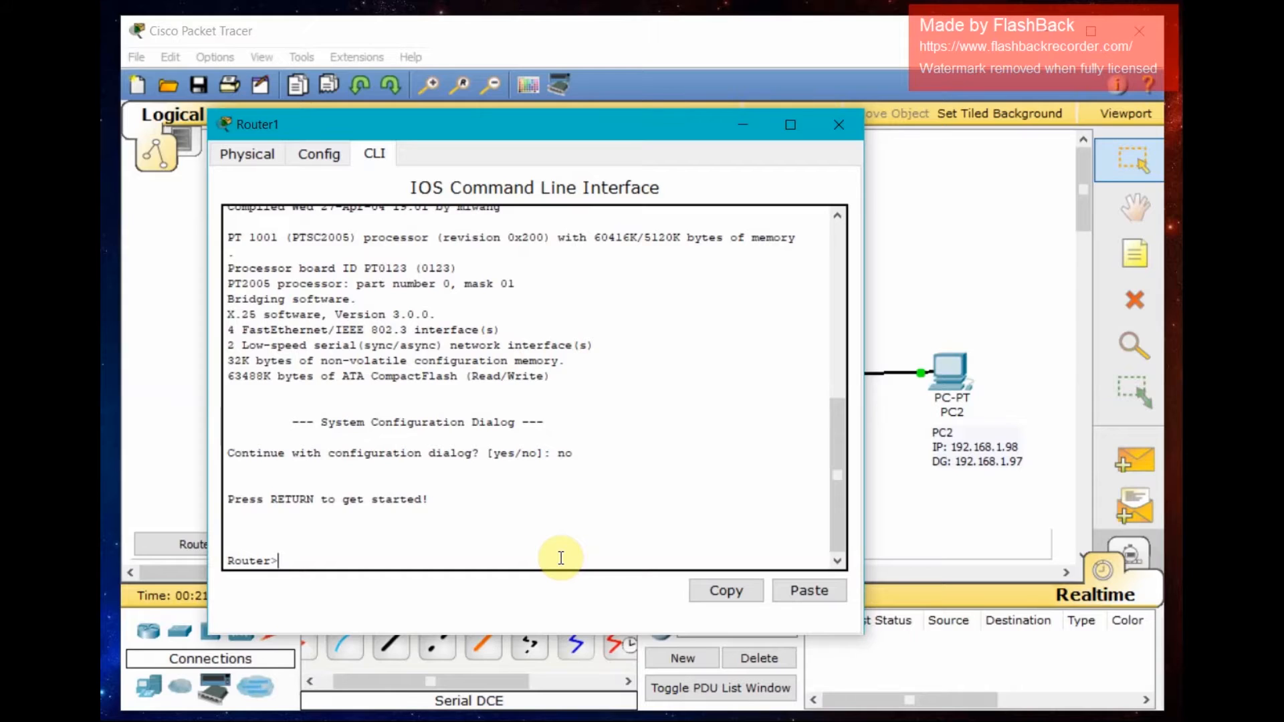
- Enter privileged and global configuration mode on Router1 and set its hostname to R1
type("en")
key("Return")
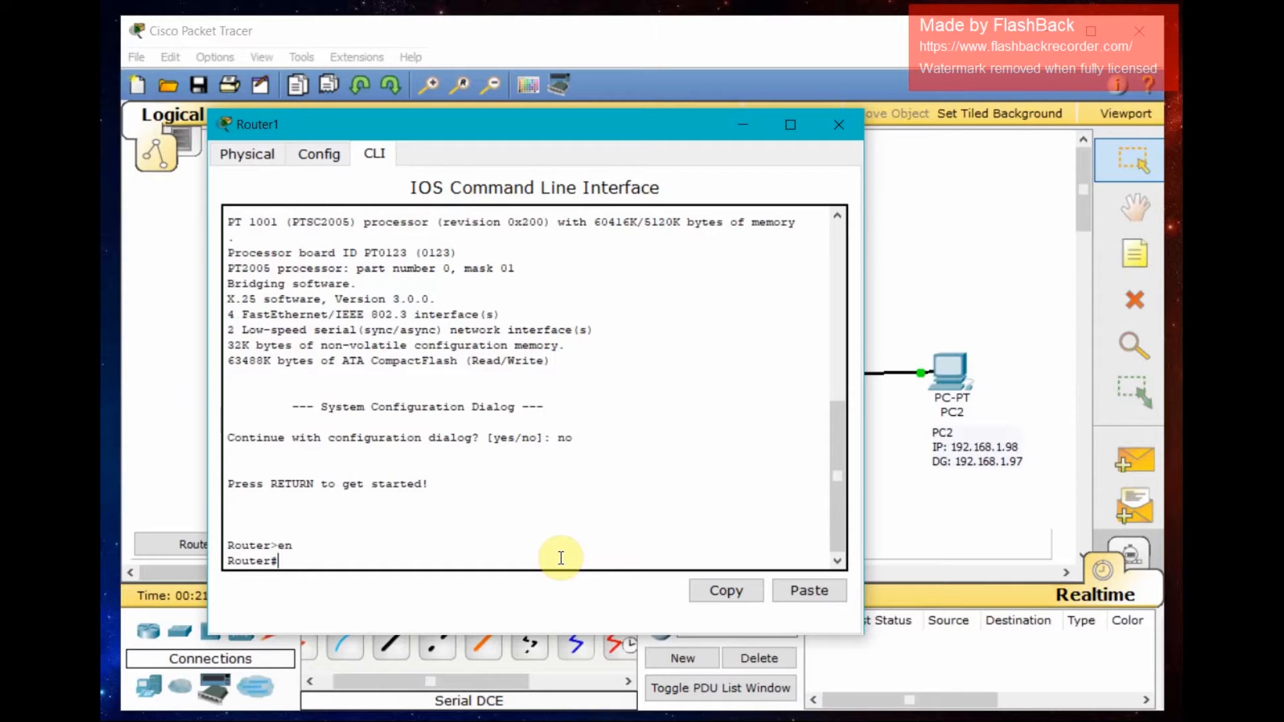
type("conf t")
key("Return")
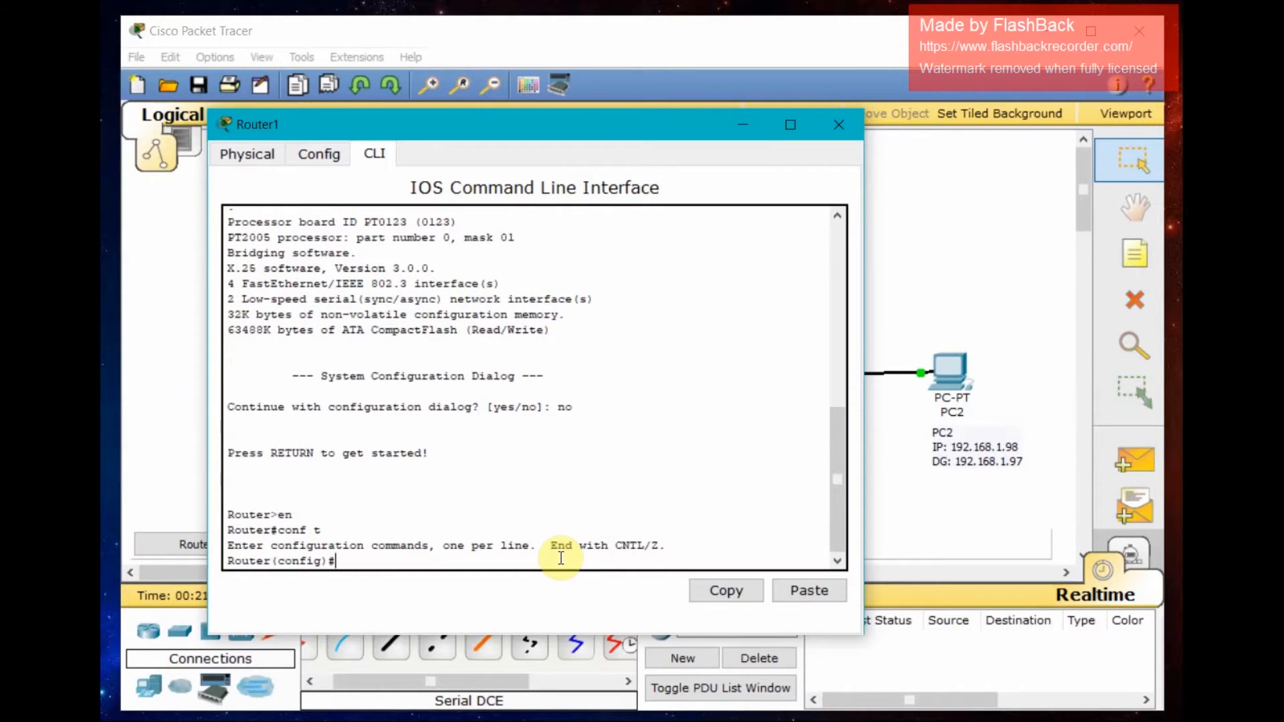
type("hostname R1")
key("Return")
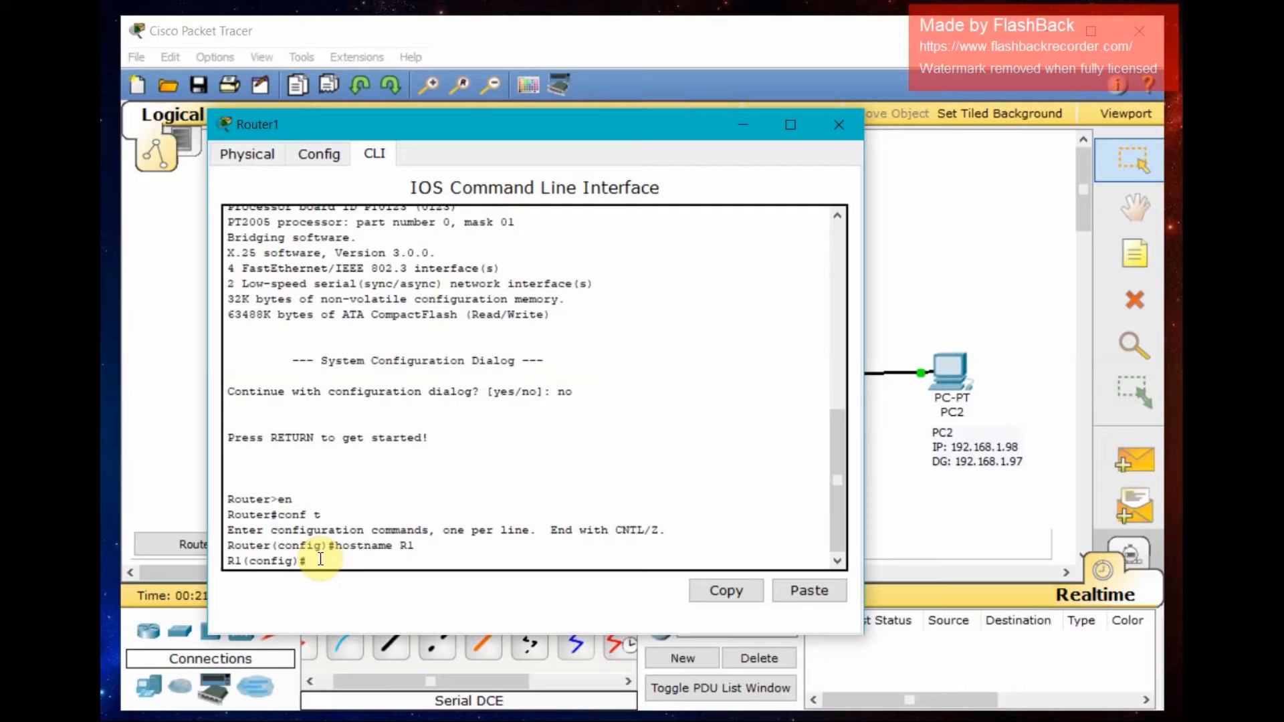
- Assign interface FastEthernet0/0 the IP address 192.168.1.33 with mask 255.255.255.224
type("int f0/0")
key("Return")
type("ip address 1")
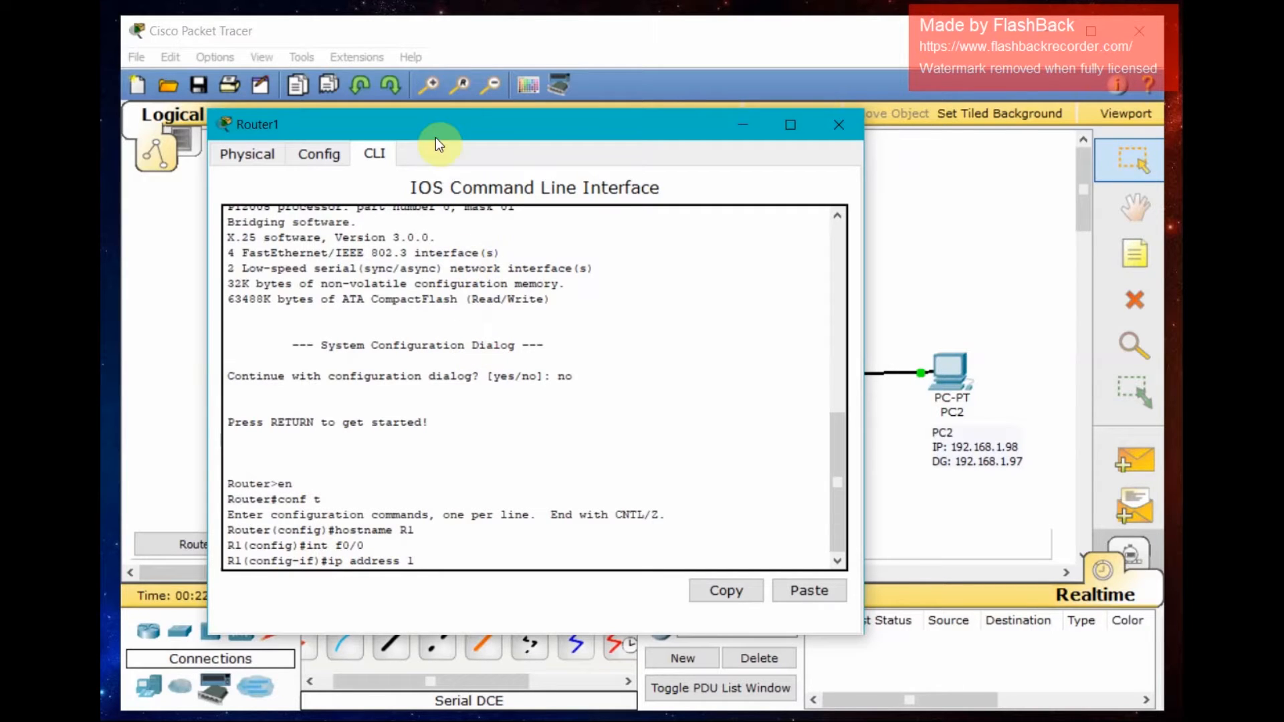
left_click_drag(418, 127, 771, 132)
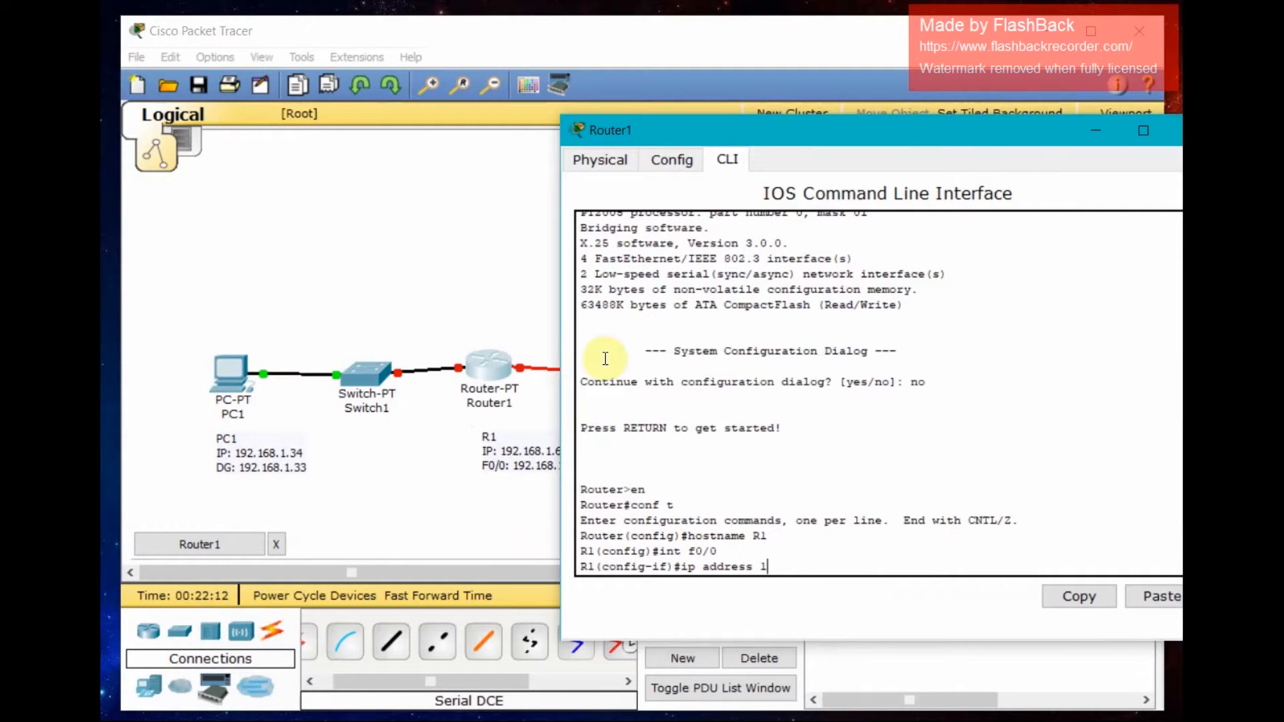
left_click_drag(886, 135, 681, 98)
left_click(661, 447)
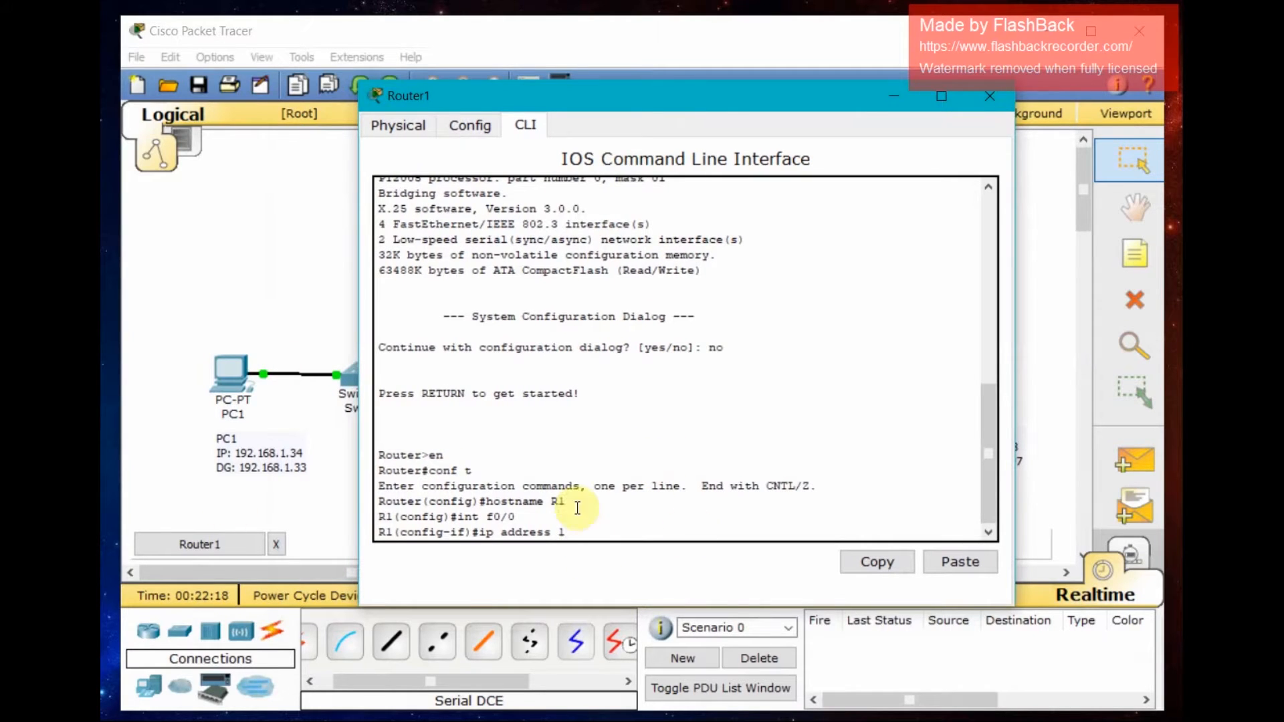
type("92.168")
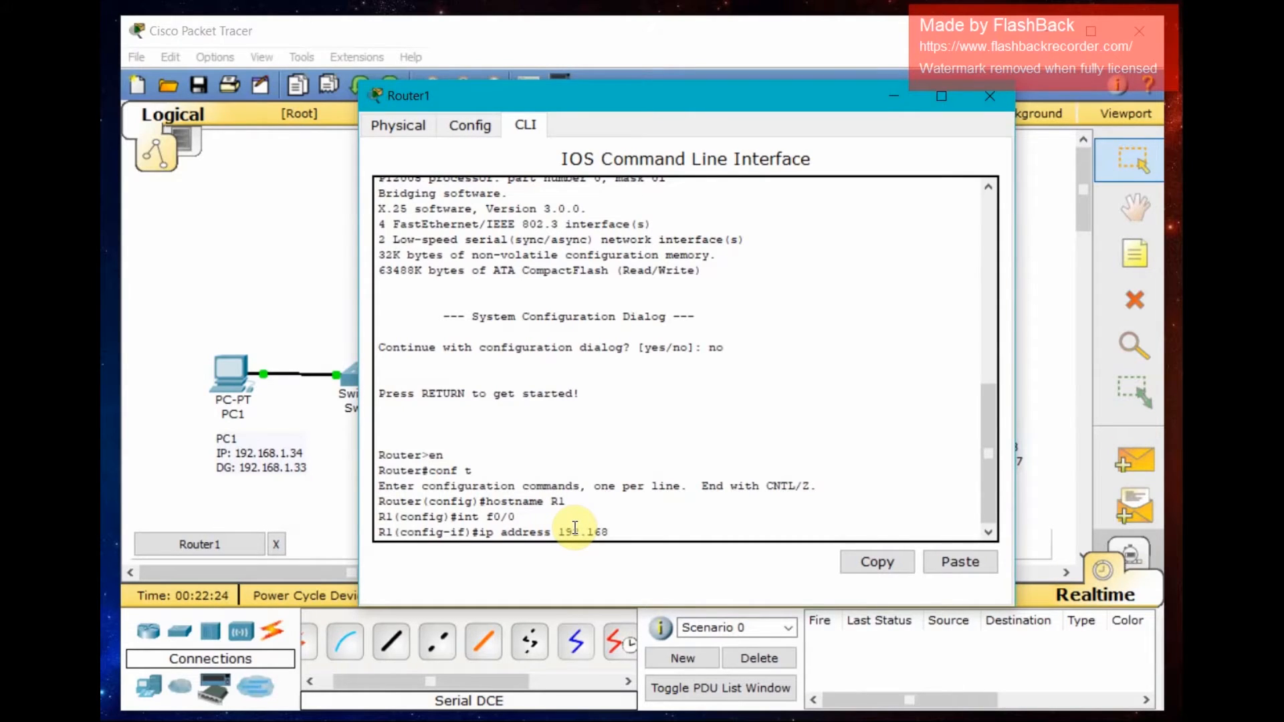
type(".1.33 255.255.255.224")
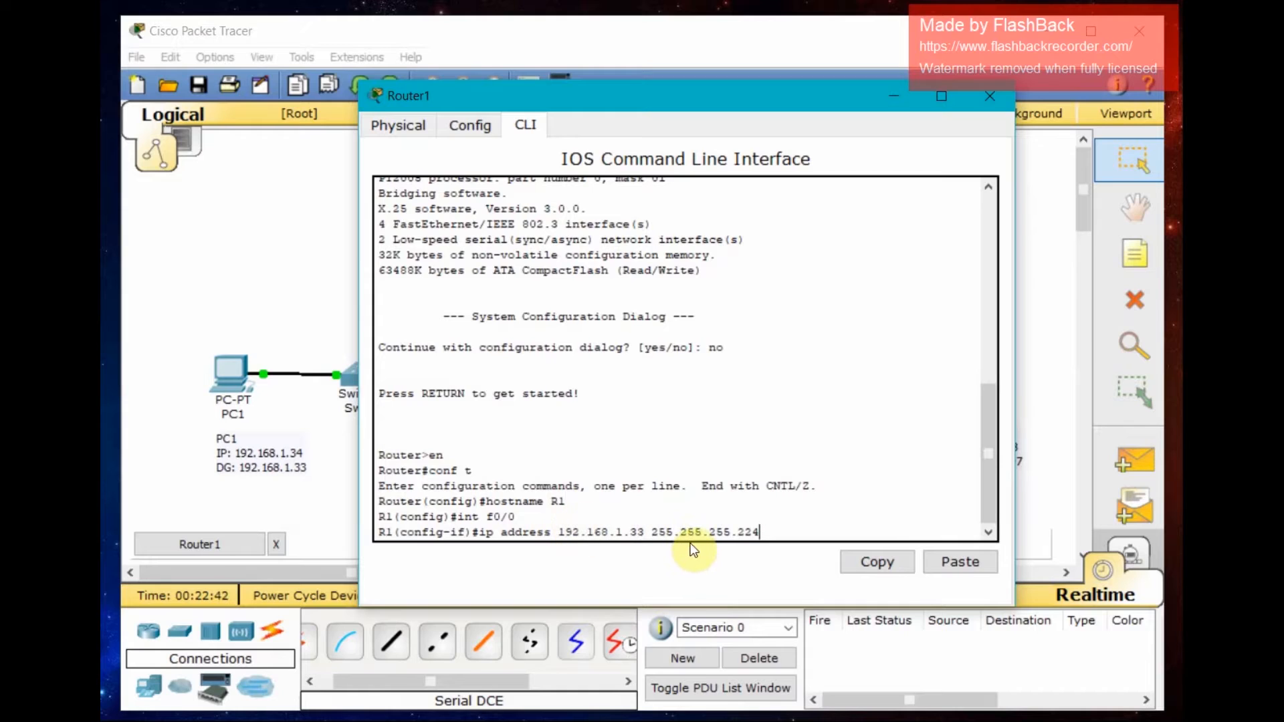
key("Return")
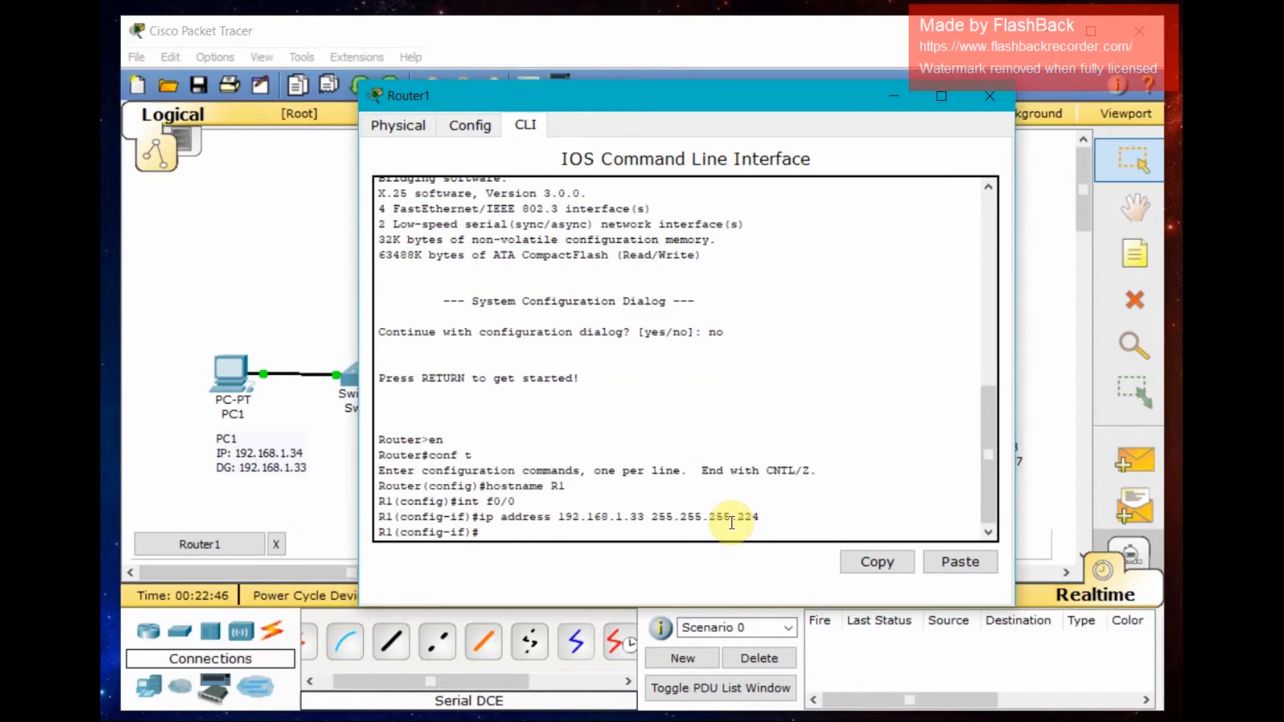
- Enable FastEthernet0/0 with no shutdown and exit its interface configuration
type("no shut")
key("Return")
type("exit")
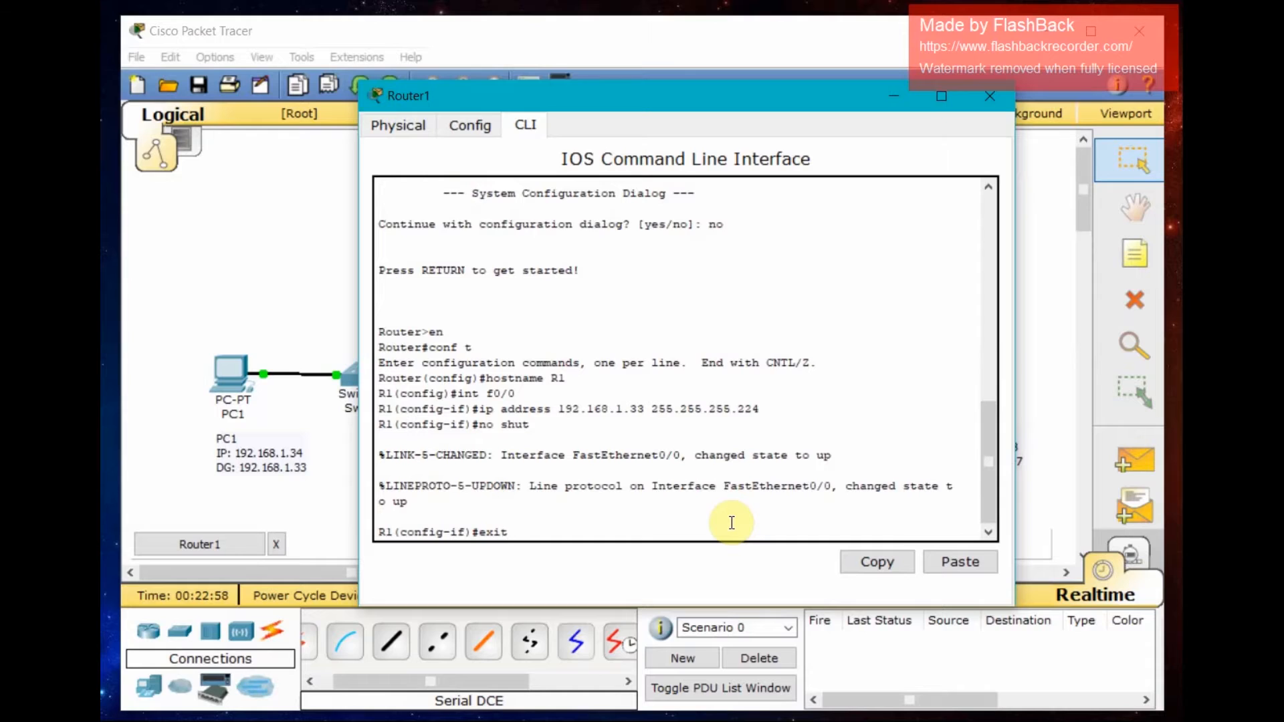
key("Return")
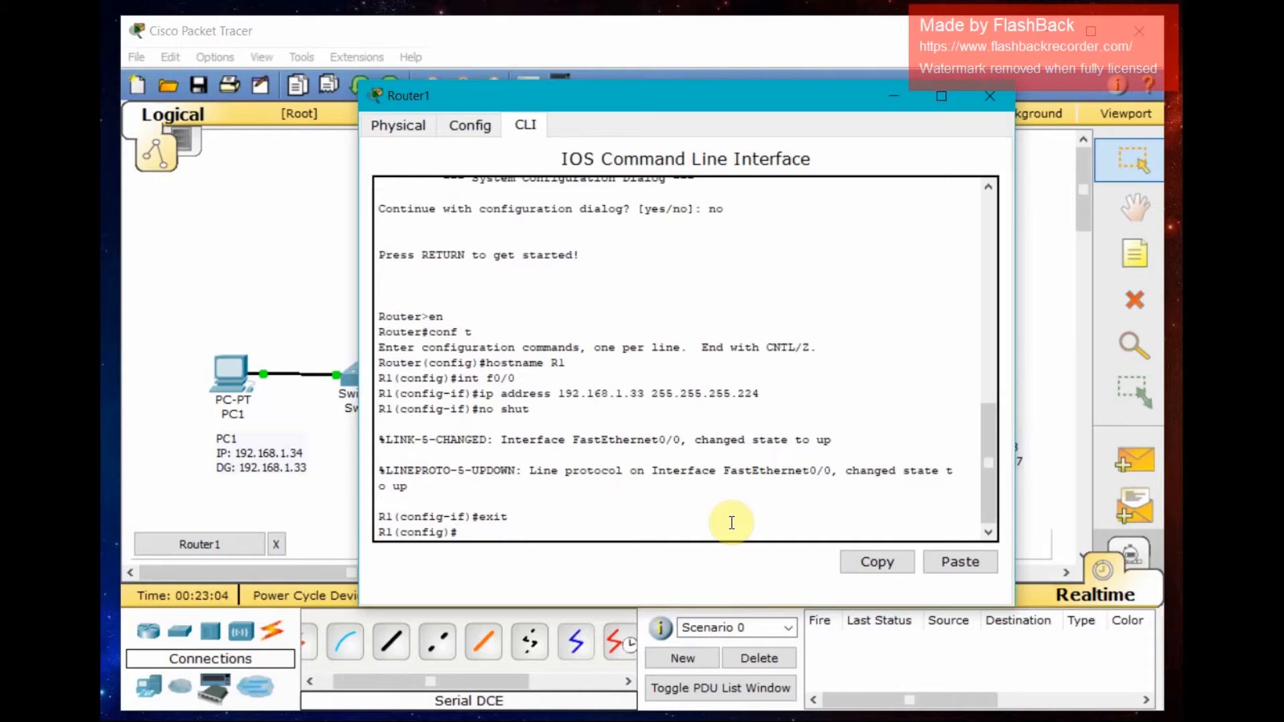
- Enter interface Serial2/0 and assign it IP address 192.168.1.65 with mask 255.255.255.224
type("nt s2")
type("/0")
key("Return")
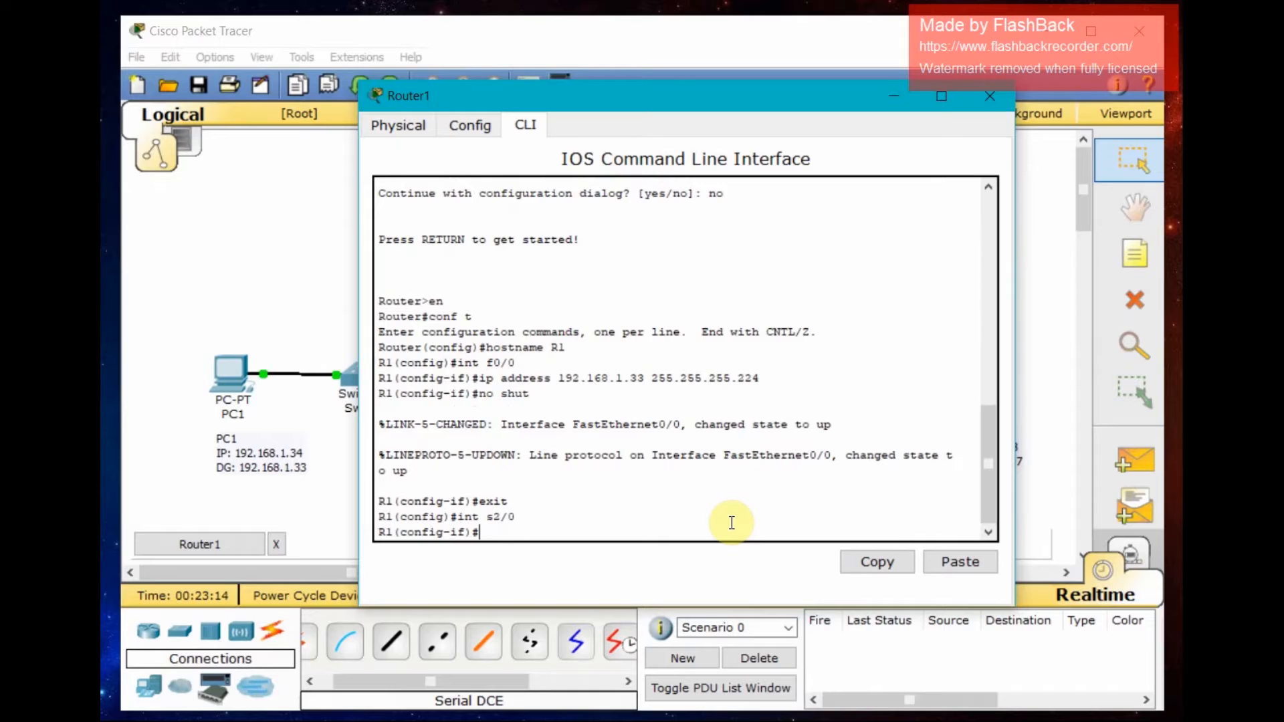
mouse_move(692, 95)
left_mouse_down()
mouse_move(893, 462)
mouse_move(931, 458)
mouse_move(961, 319)
mouse_move(996, 349)
mouse_move(707, 102)
left_mouse_up()
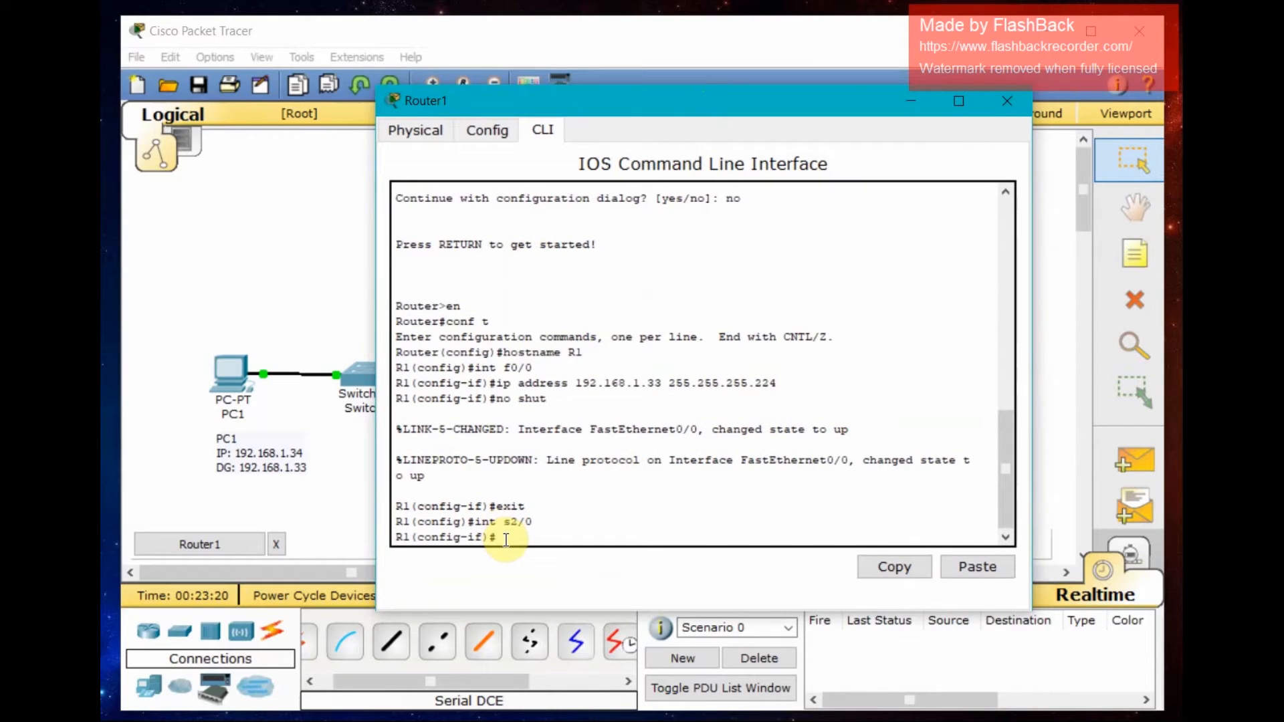
type("ip address 192.168.1.65 2")
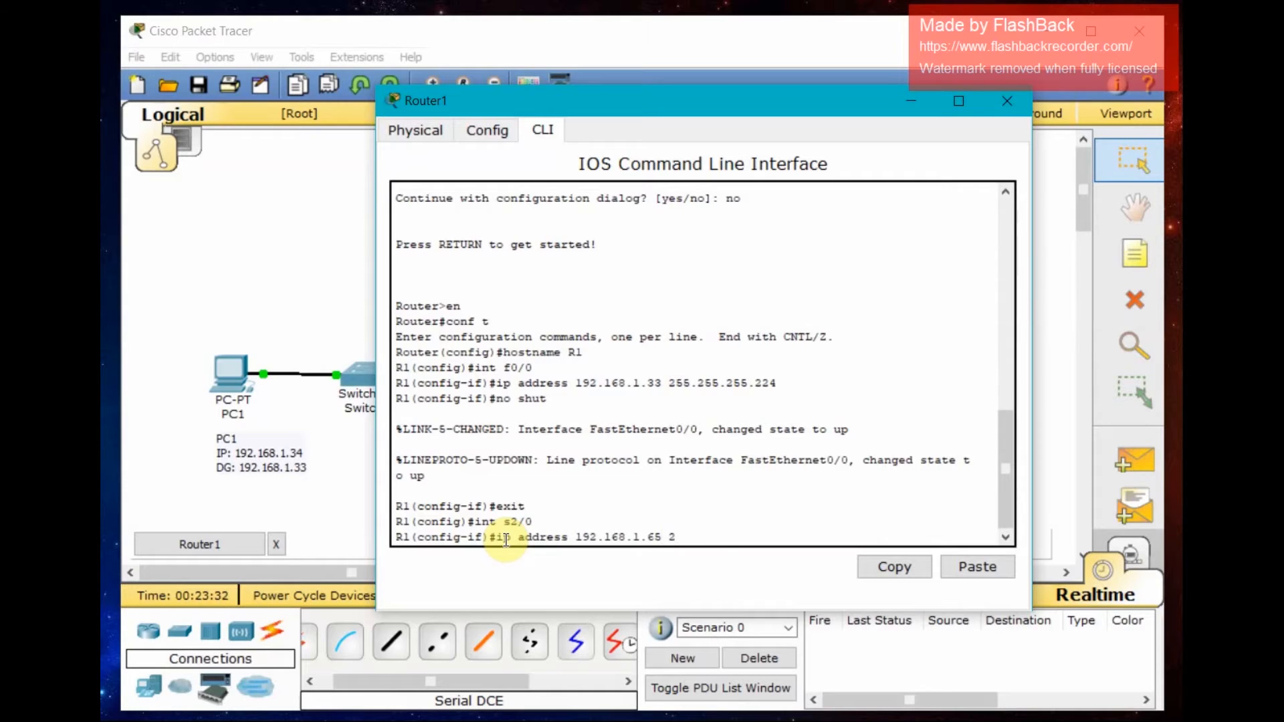
type("55.255.255.224")
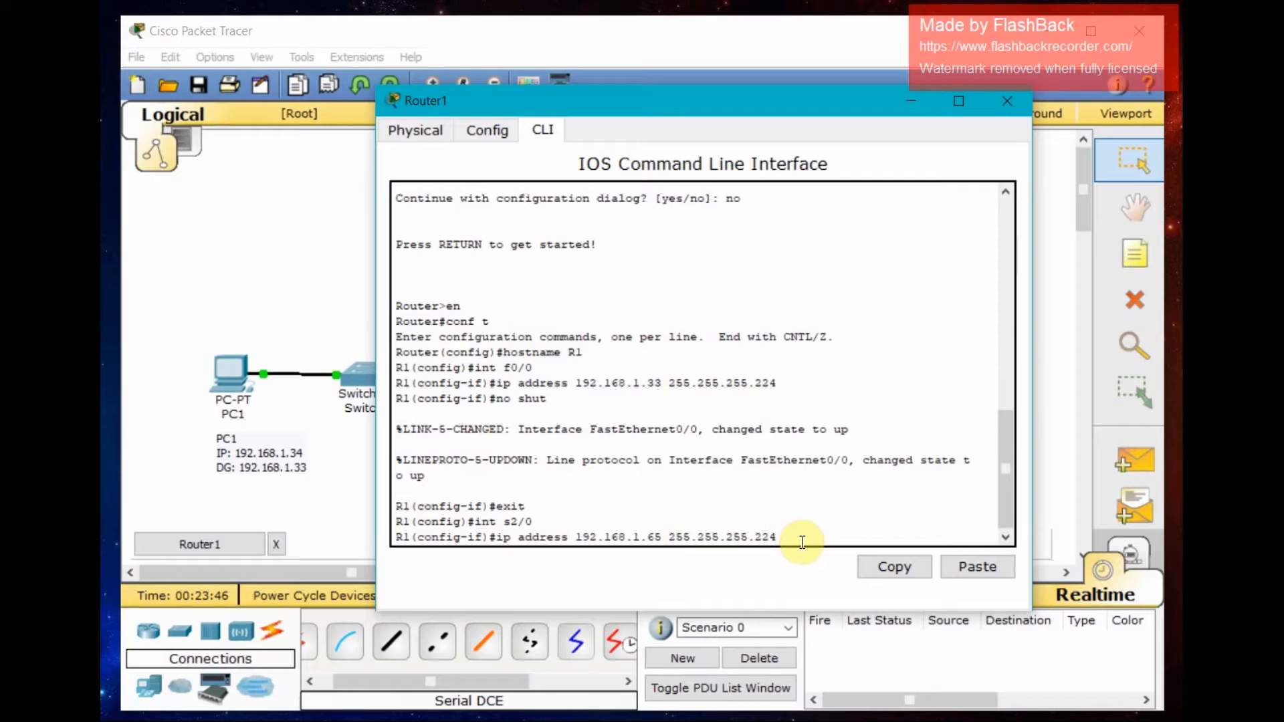
key("Return")
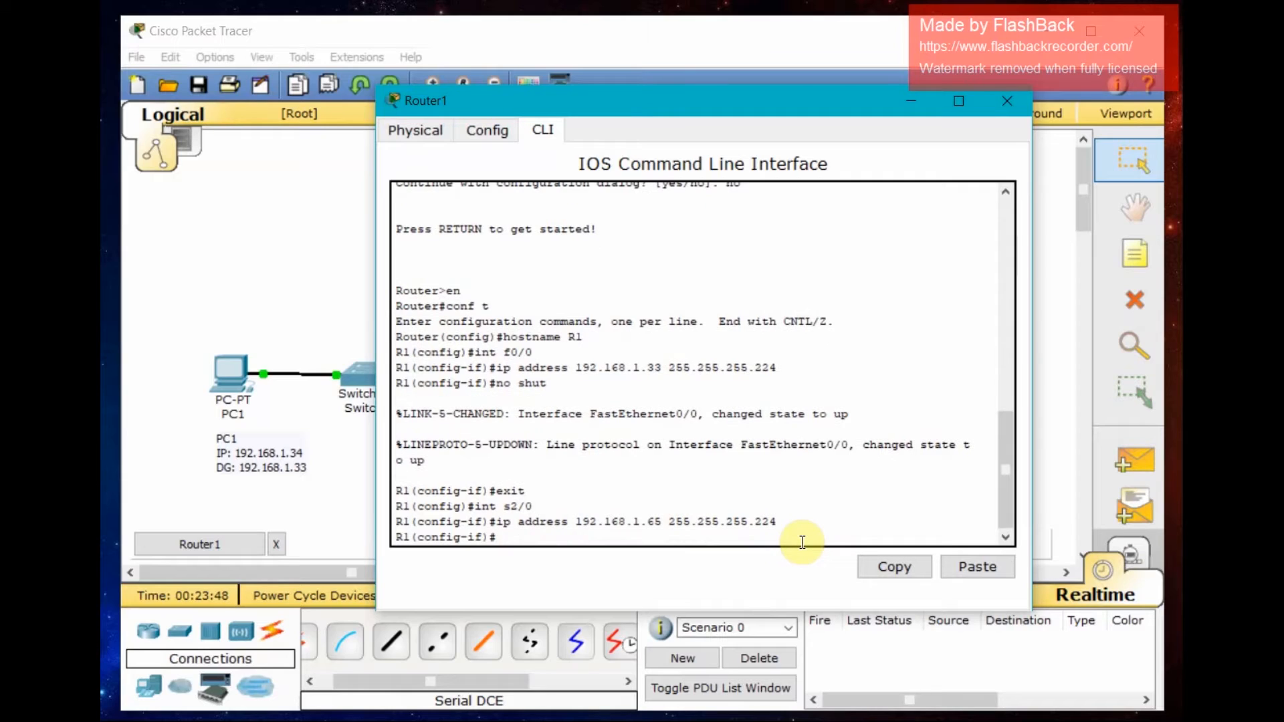
- Set Serial2/0's clock rate to 64000, enable the interface with no shutdown, and exit it
type("clock rate 64000")
key("Return")
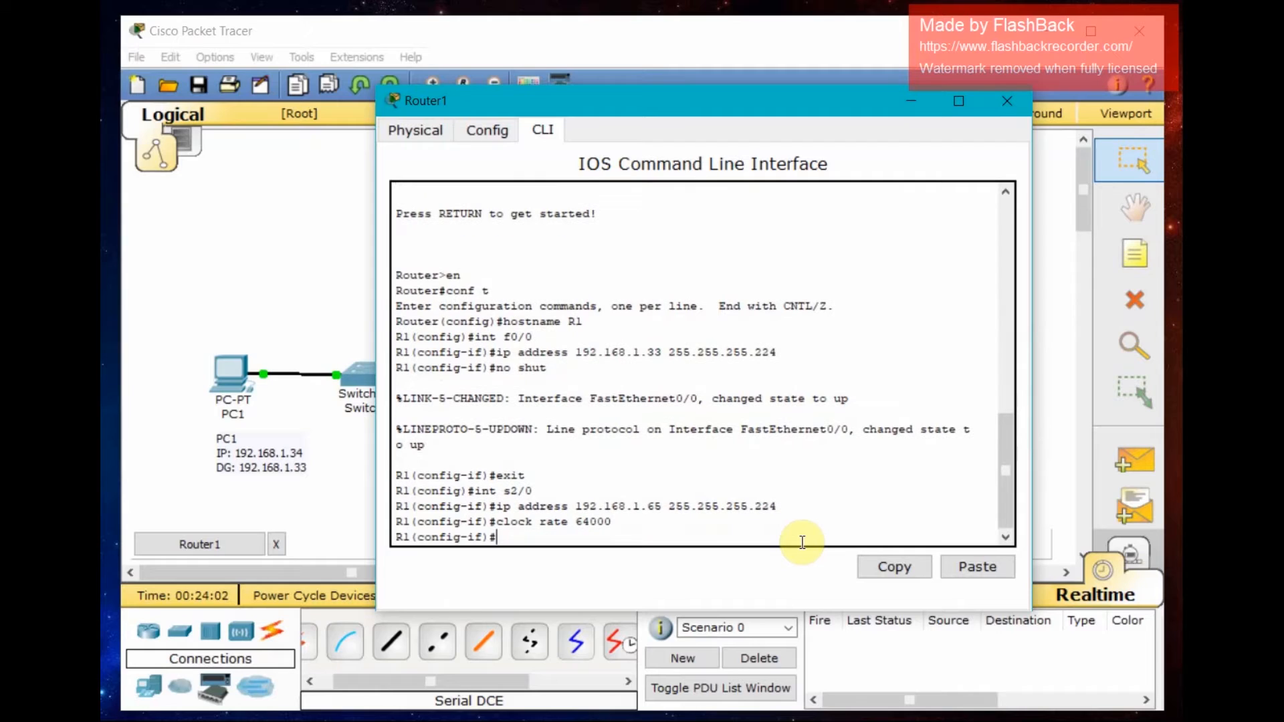
type("no shut")
key("Return")
type("exit")
key("Return")
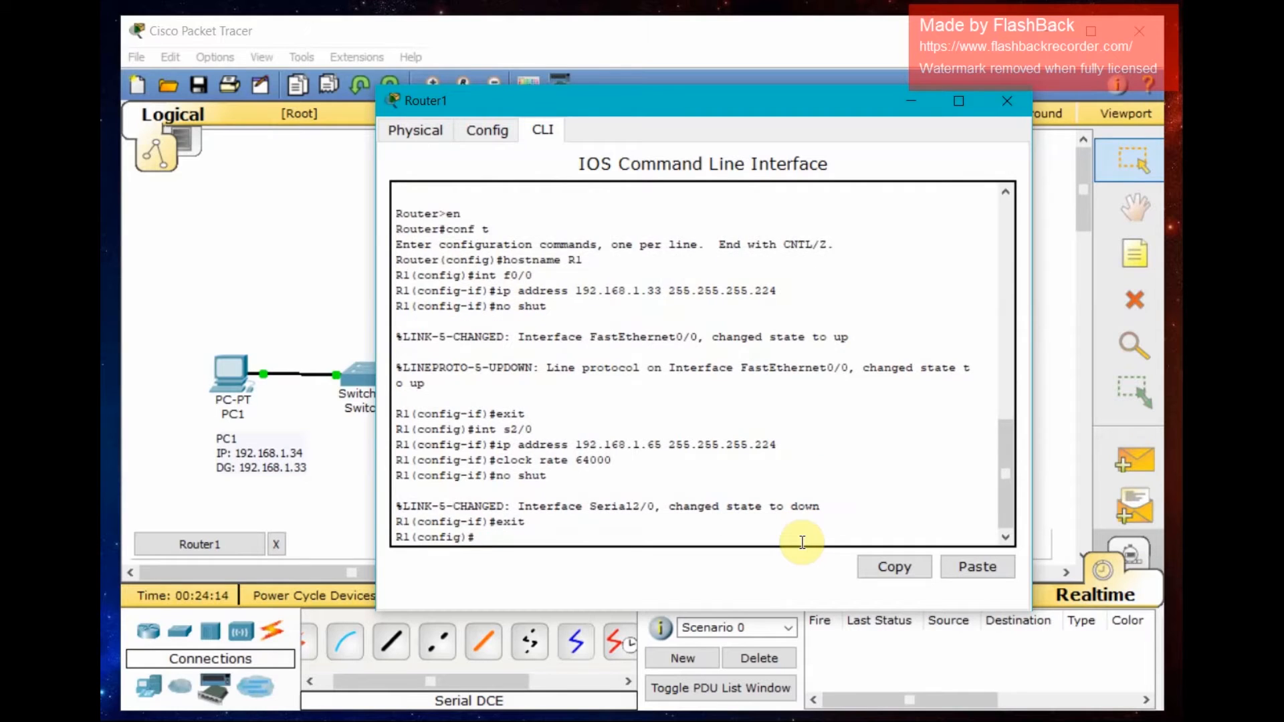
- Leave configuration mode and save R1's running configuration to startup-config
type("exit")
key("Return")
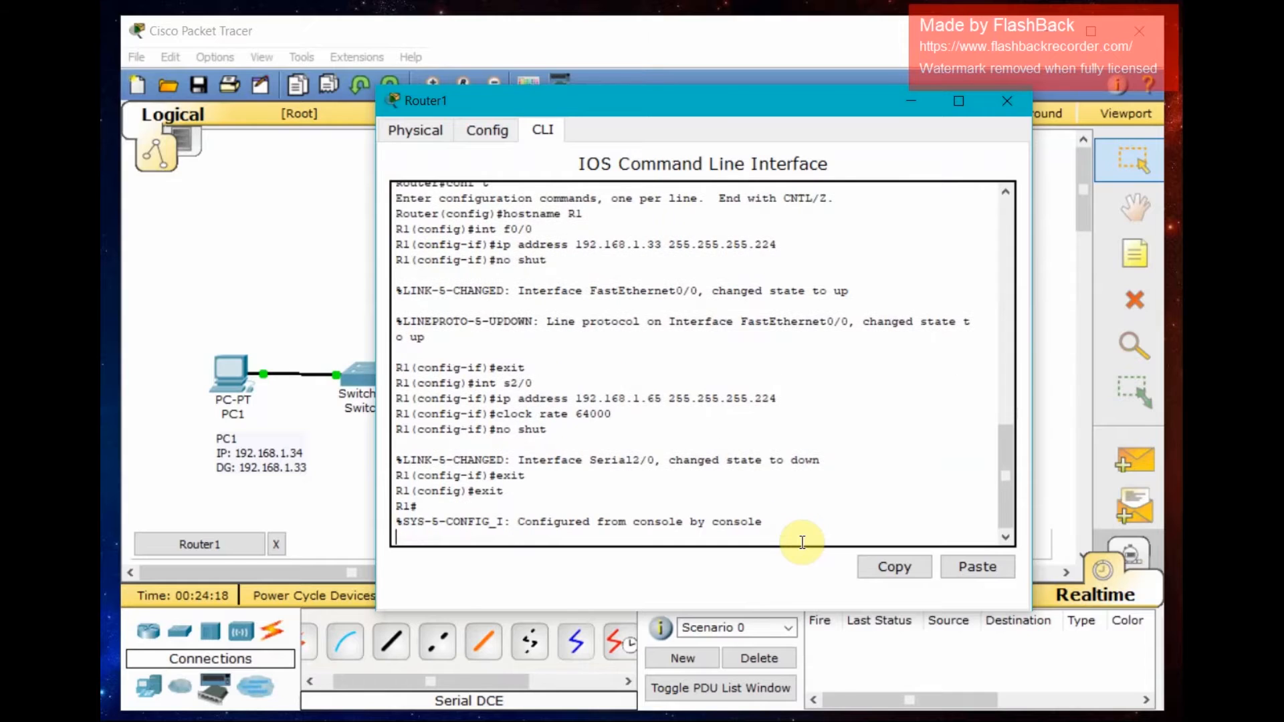
type("c")
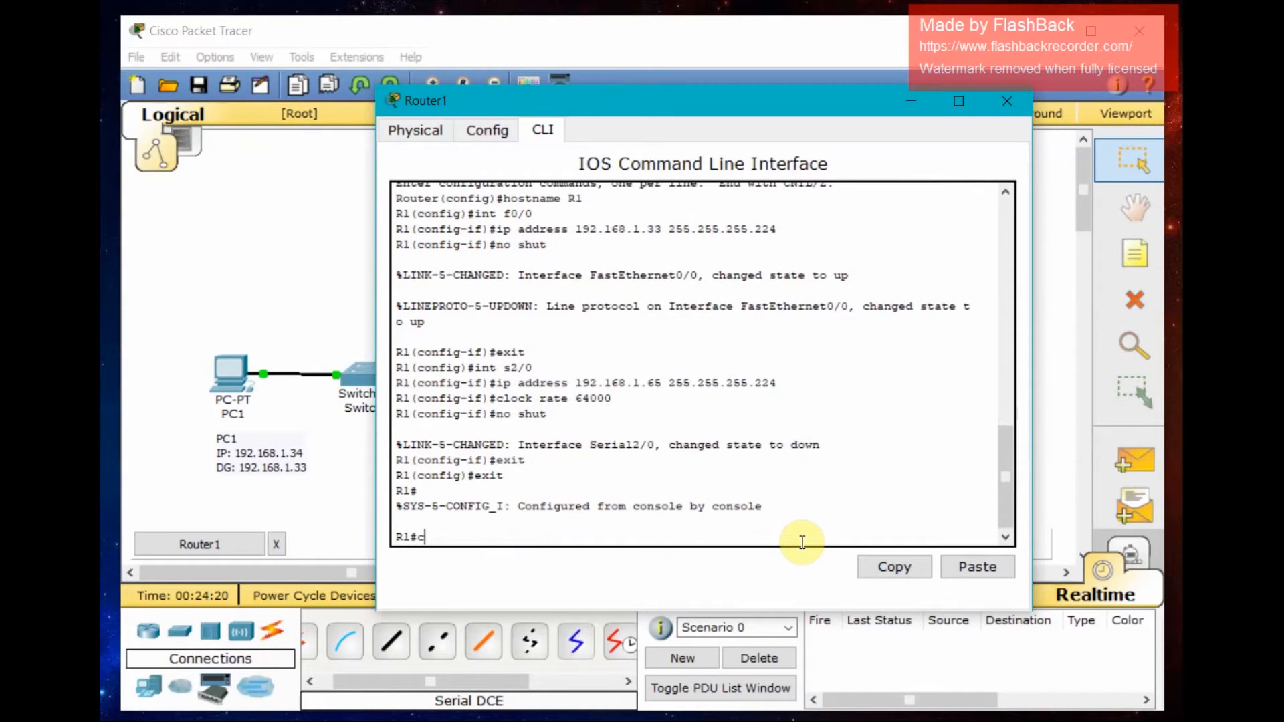
type("opy run start")
key("Return")
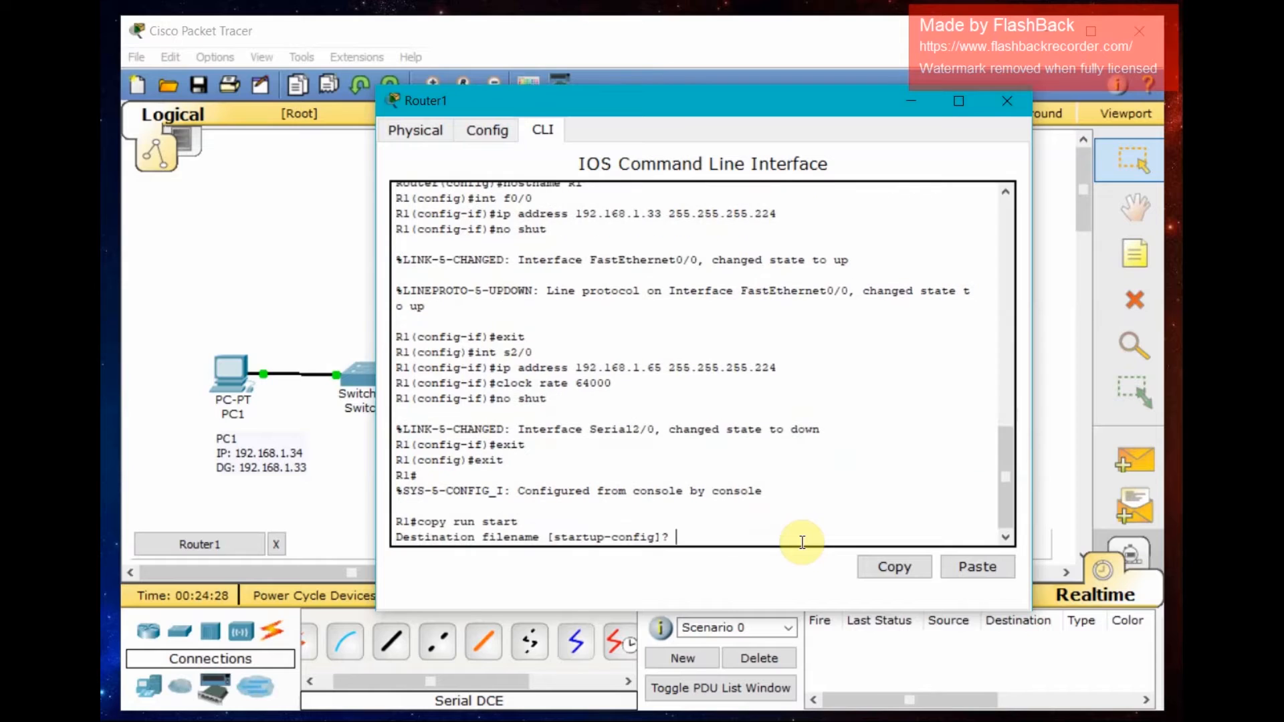
key("Return")
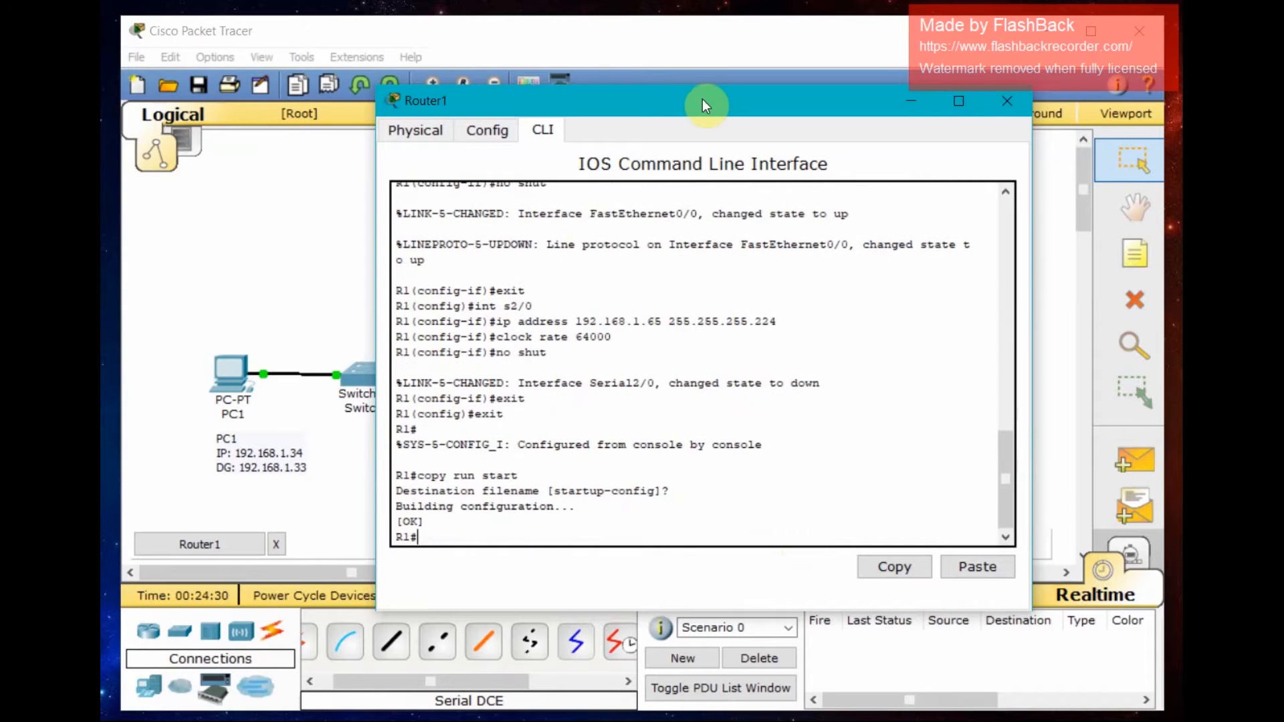
- Close the Router1 configuration window
left_click_drag(652, 107, 936, 191)
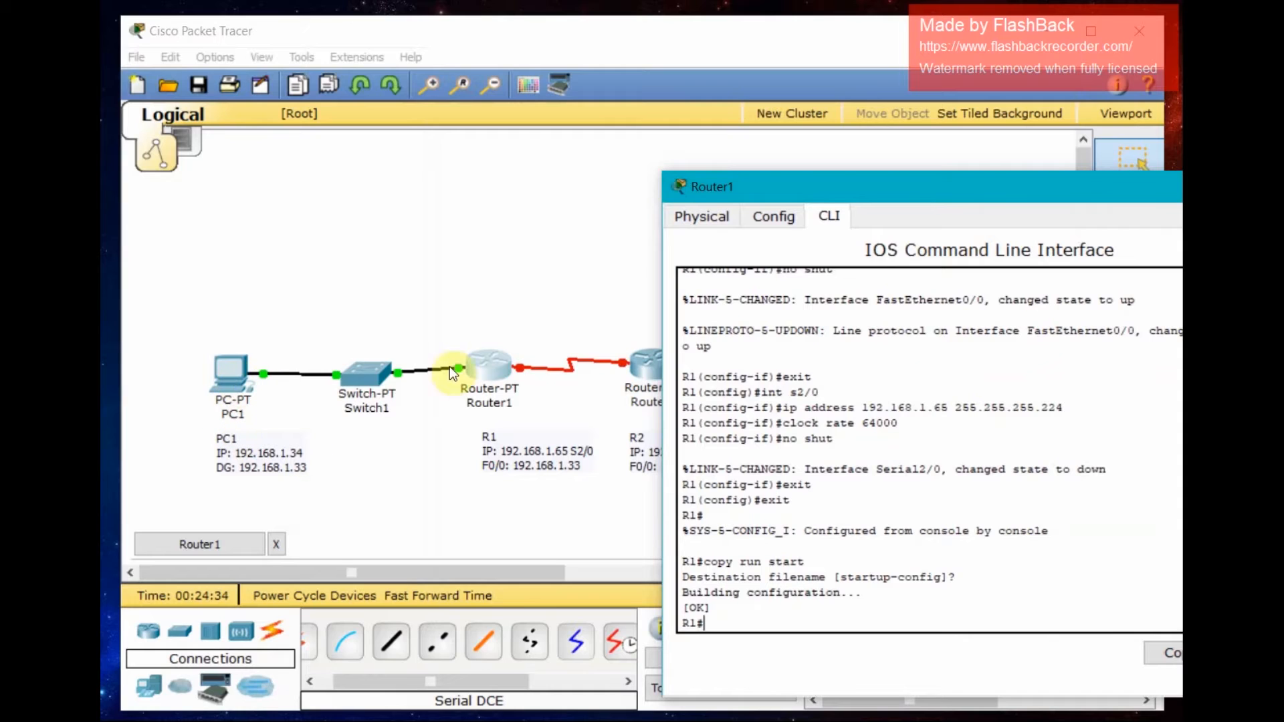
left_click_drag(875, 196, 572, 479)
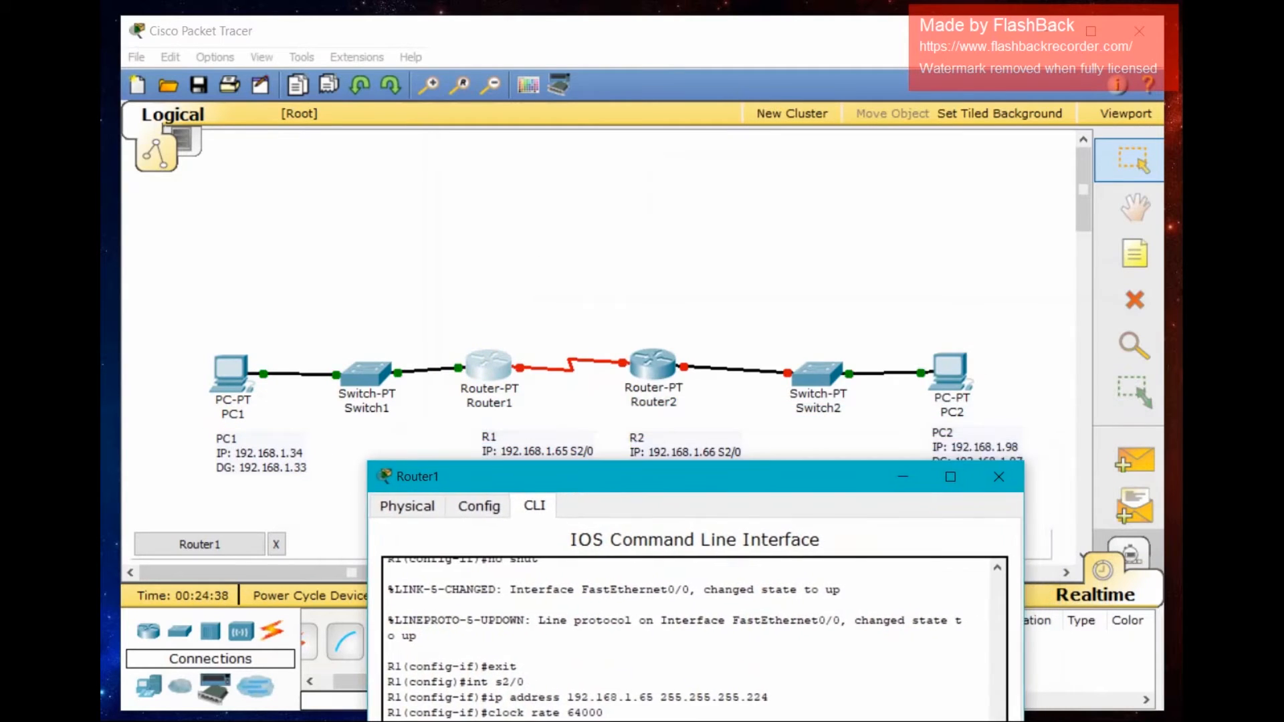
left_click_drag(681, 478, 679, 444)
left_click(950, 443)
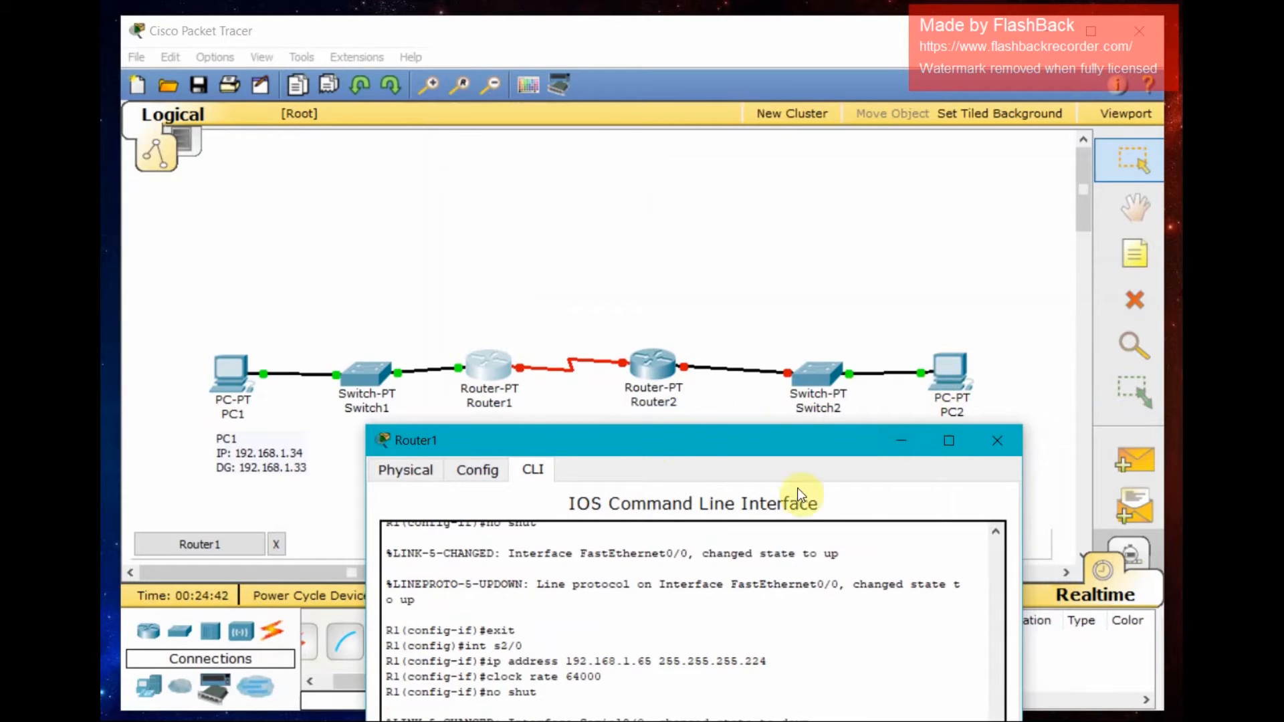
left_click_drag(688, 436, 660, 138)
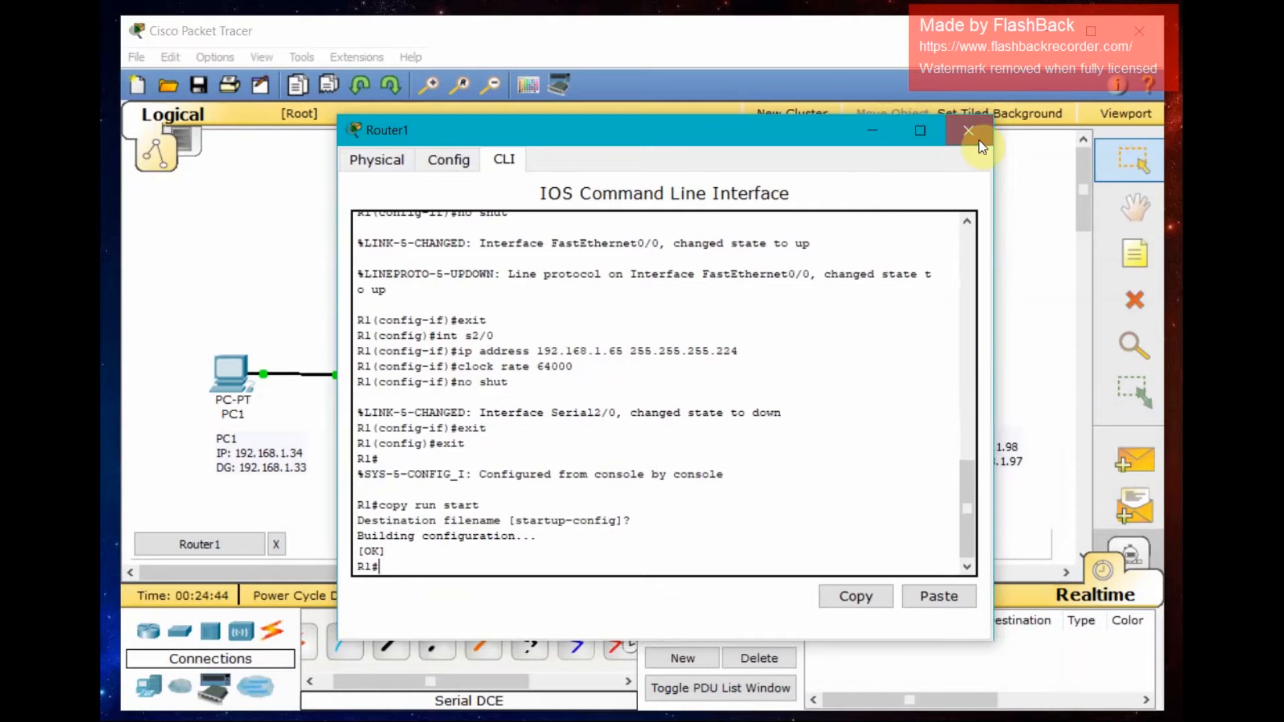
left_click(970, 141)
- Open Router2's CLI and decline the initial configuration dialog
left_click(679, 392)
mouse_move(658, 377)
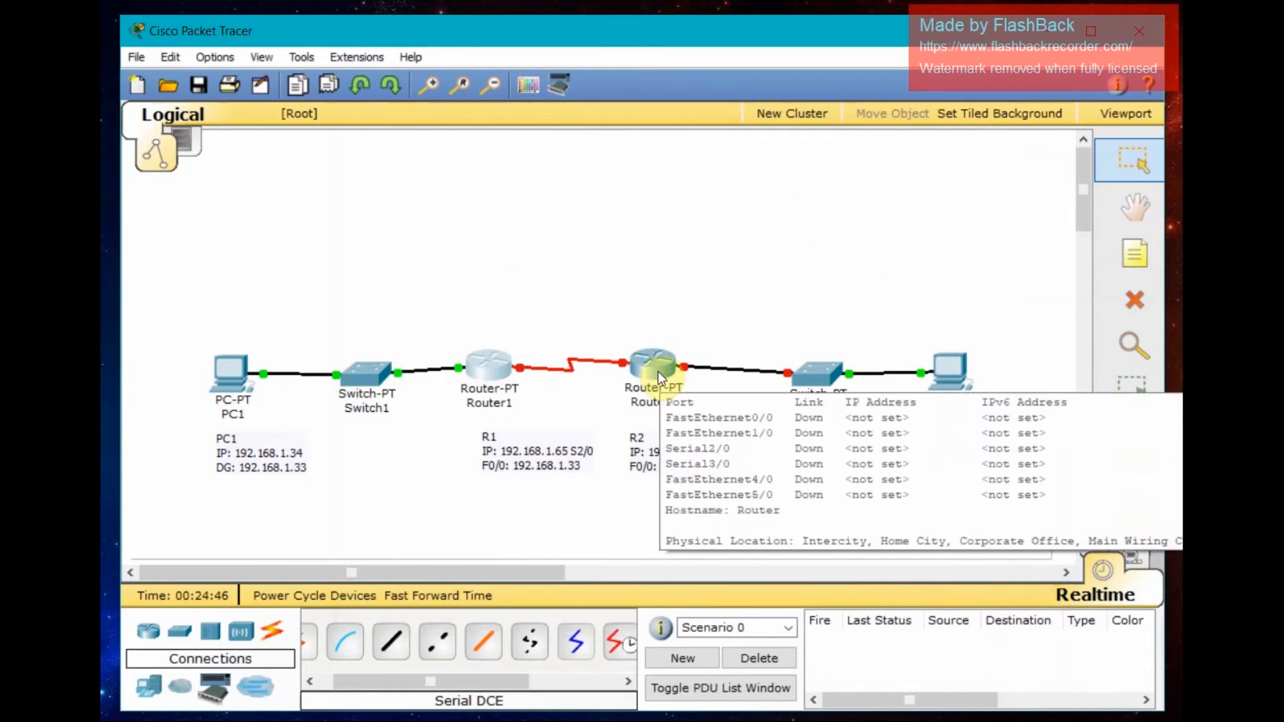
left_click(653, 345)
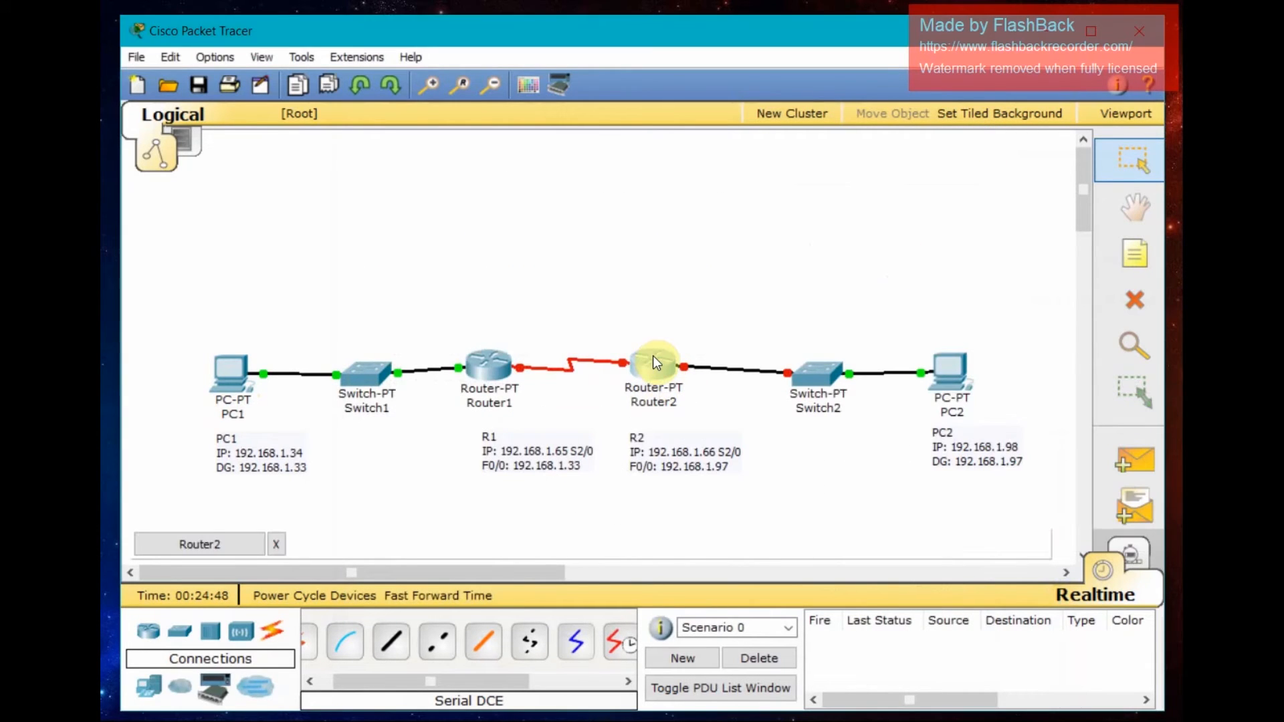
left_click_drag(627, 86, 827, 111)
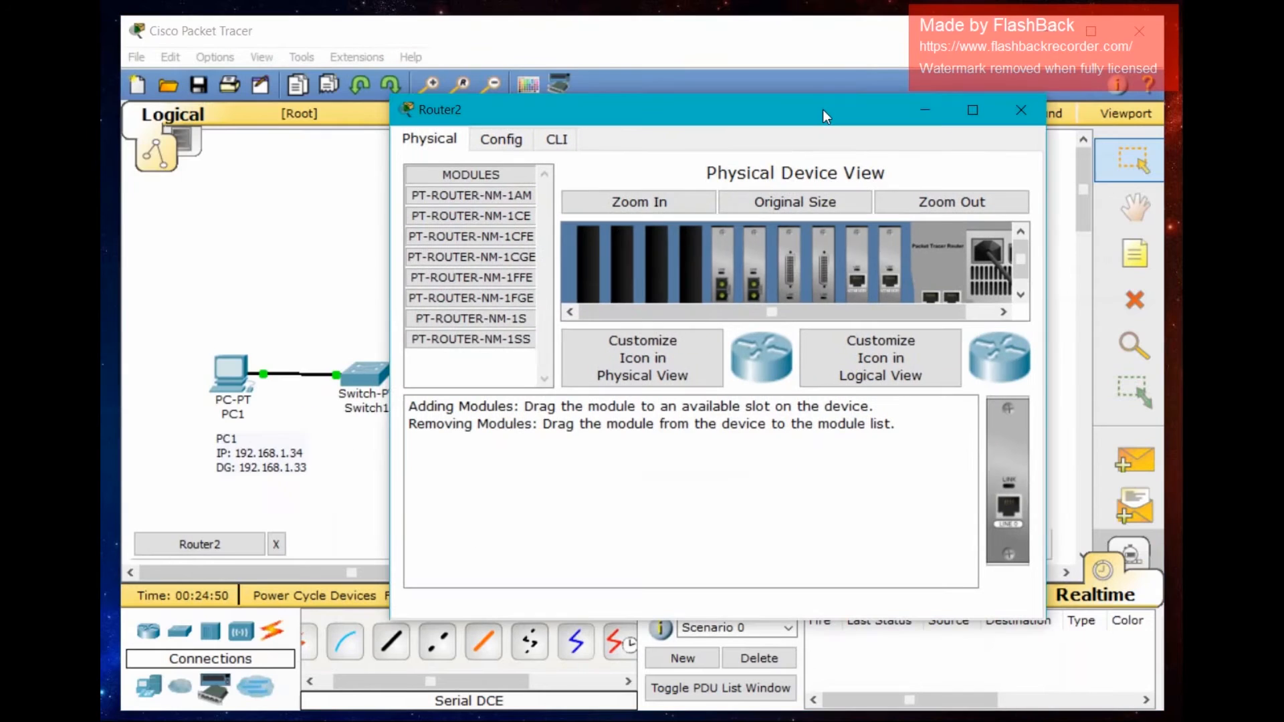
left_click(556, 140)
left_click(748, 529)
left_click(698, 309)
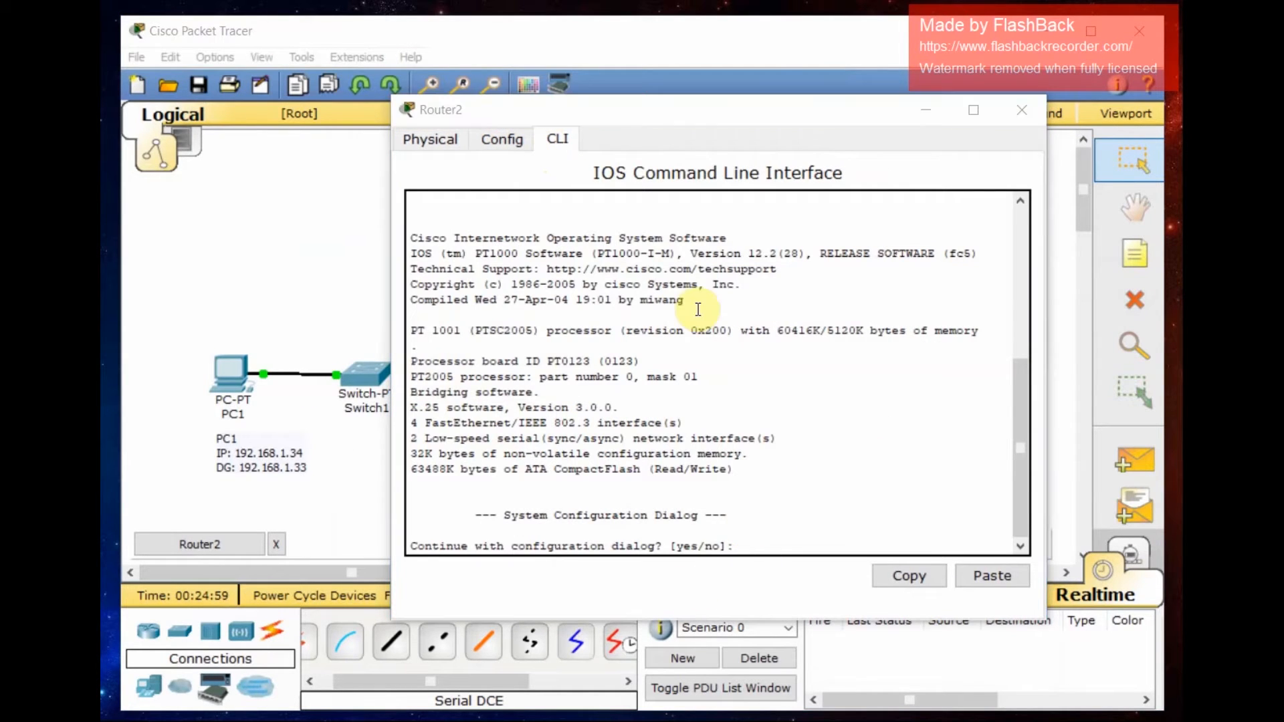
left_click(752, 545)
type("no")
key("Return")
- Enter privileged and global configuration mode and set the router's hostname to R2
key("Return")
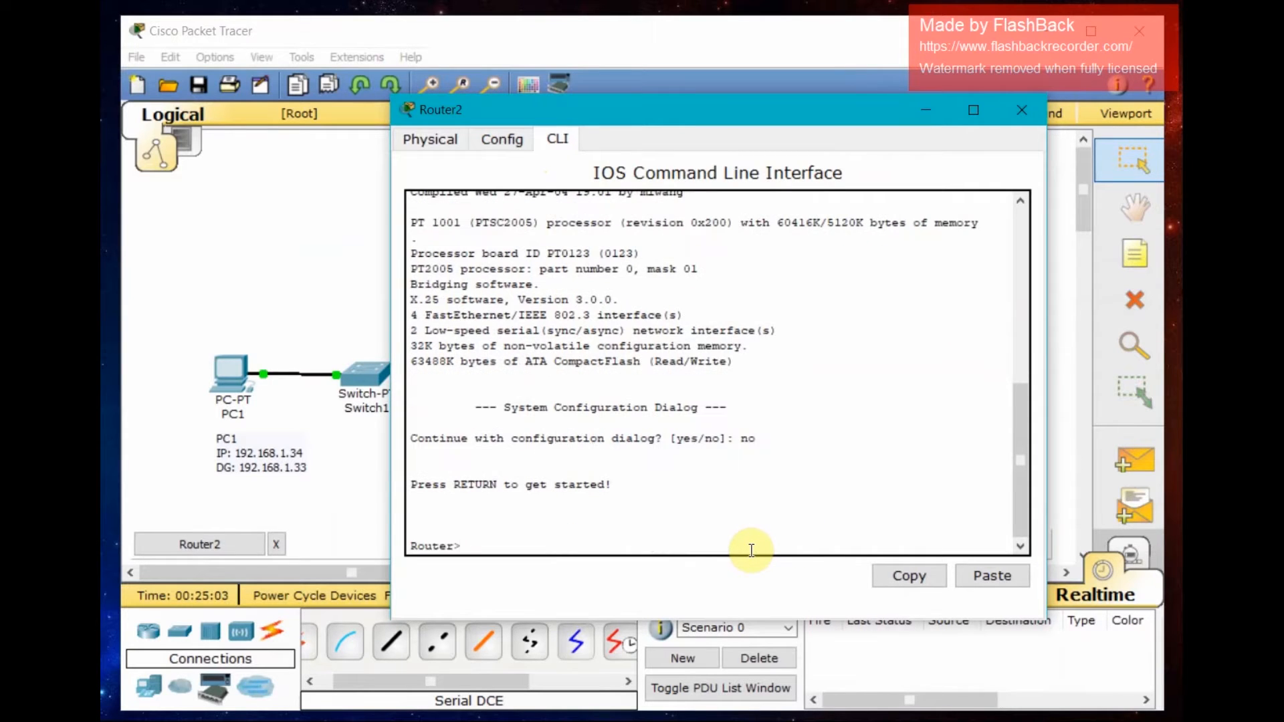
type("en")
key("Return")
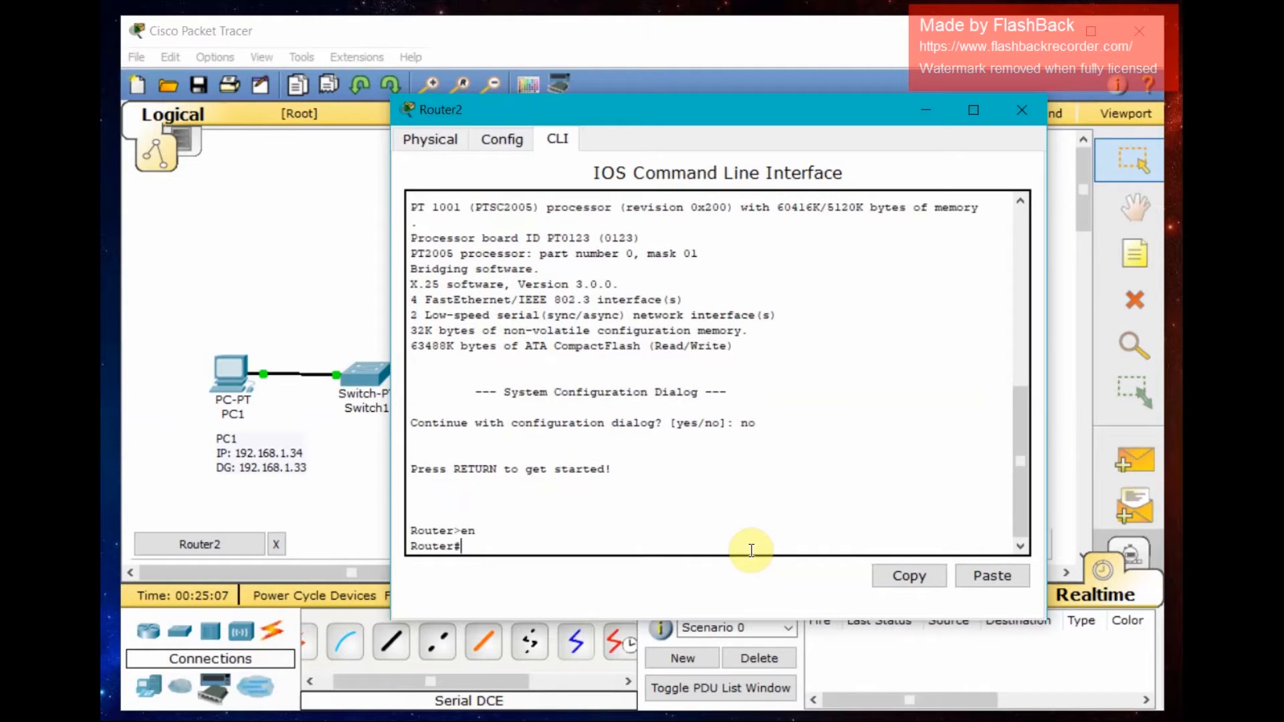
type("conf t")
key("Return")
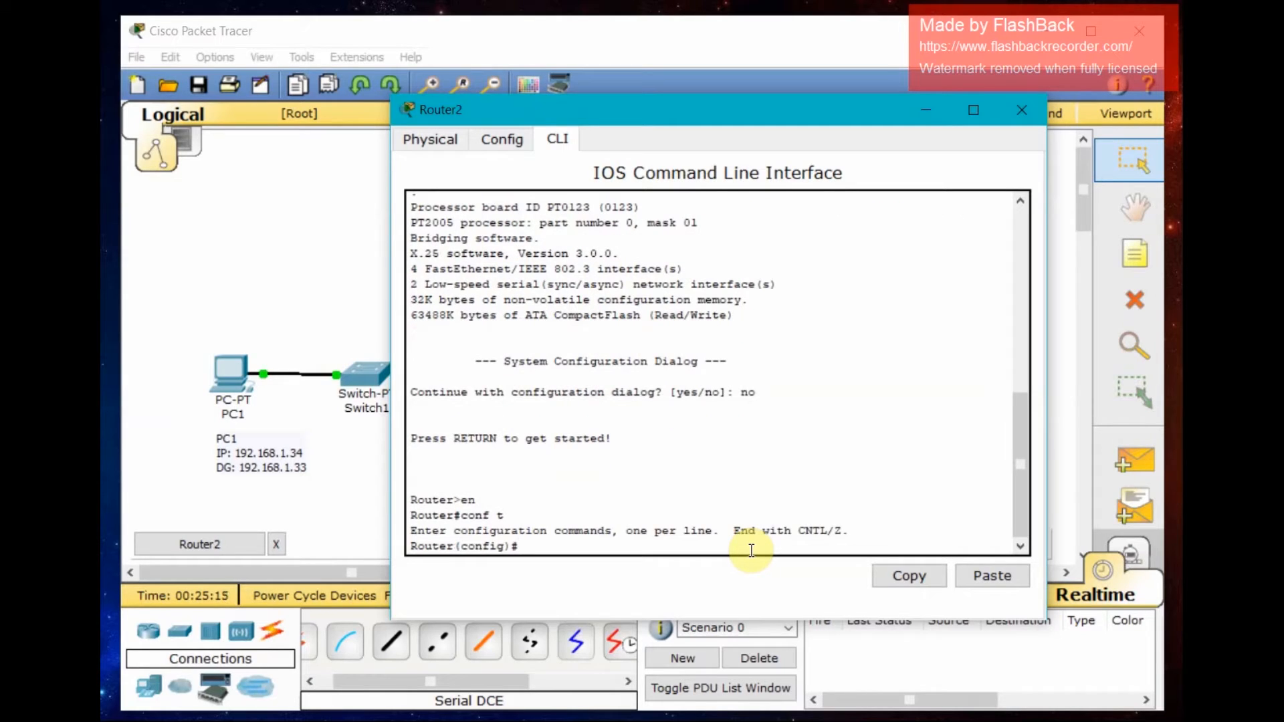
type("hostname")
type("R2")
key("Return")
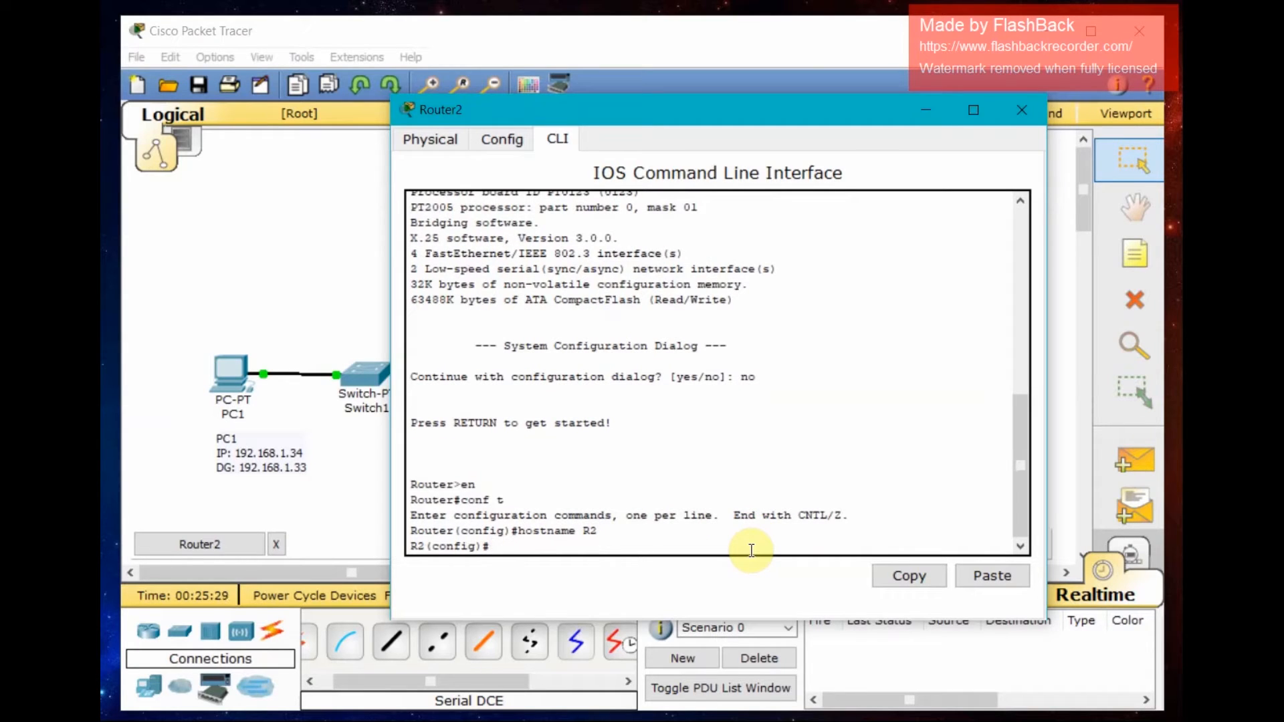
- Enter interface FastEthernet0/0 and assign it IP address 192.168.1.97 with mask 255.255.255.224
type("int f0/0")
key("Return")
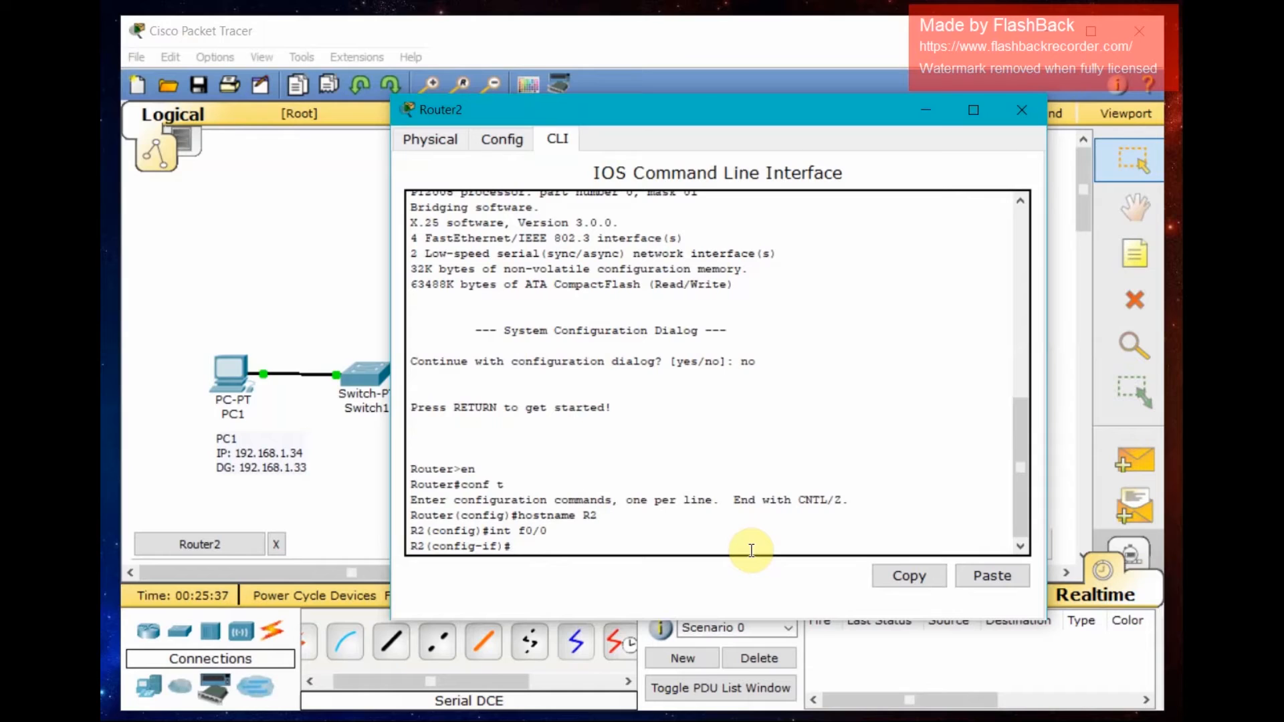
type("ip")
left_click_drag(760, 111, 609, 98)
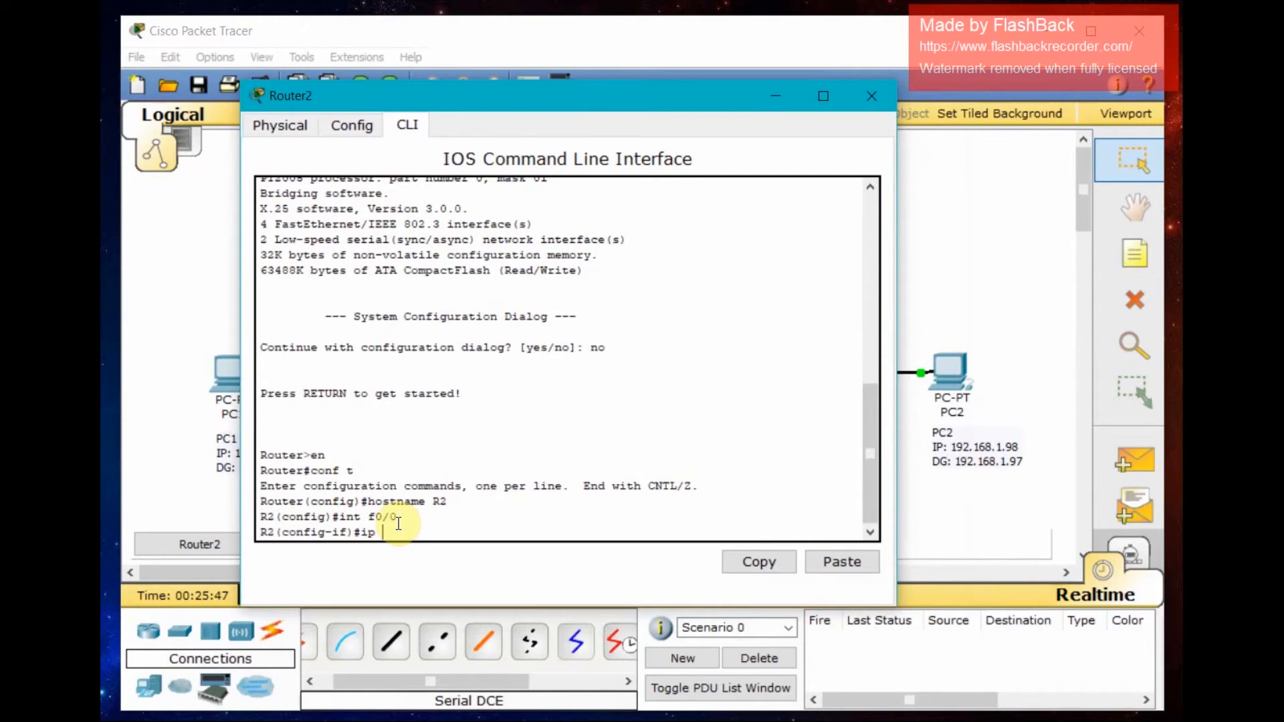
type("addre")
type("ss")
type(" 192")
type(".168")
type("/")
type("1")
type(".97")
type(" 2")
type("55.2")
type("55")
type(".255.2")
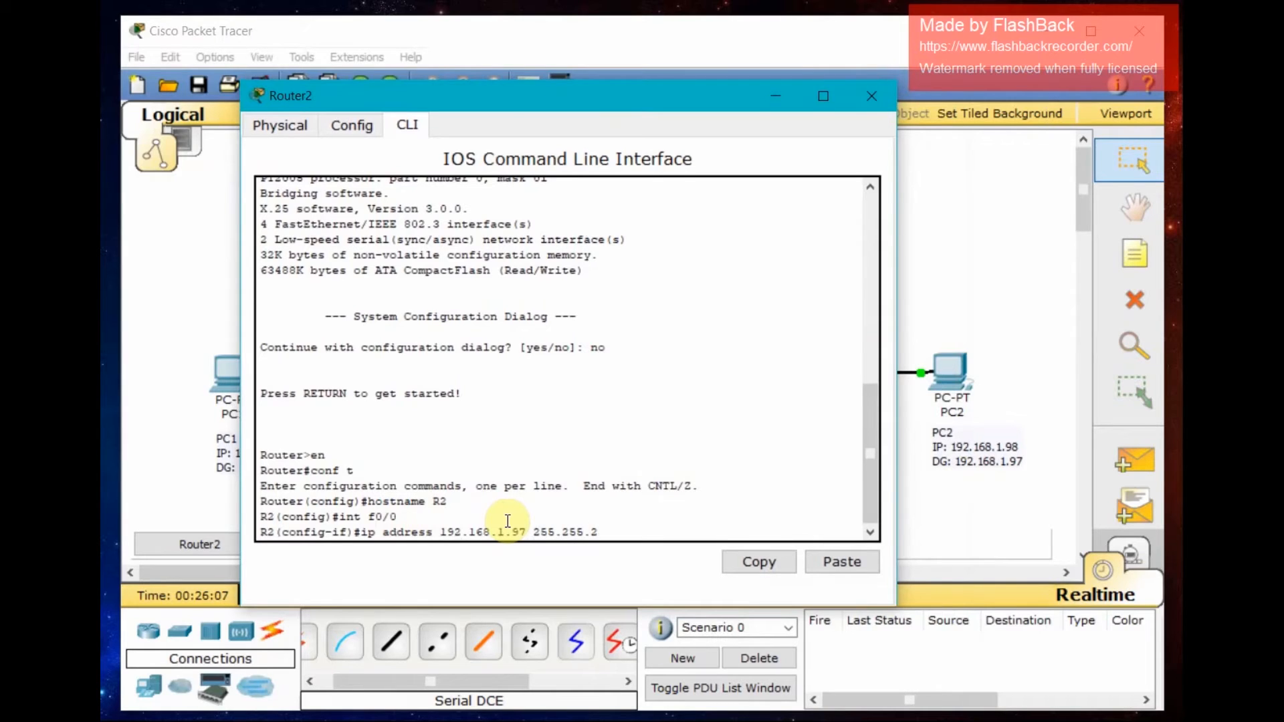
type("24")
key("Return")
- Enable FastEthernet0/0 with no shutdown and exit its interface configuration
type("no s")
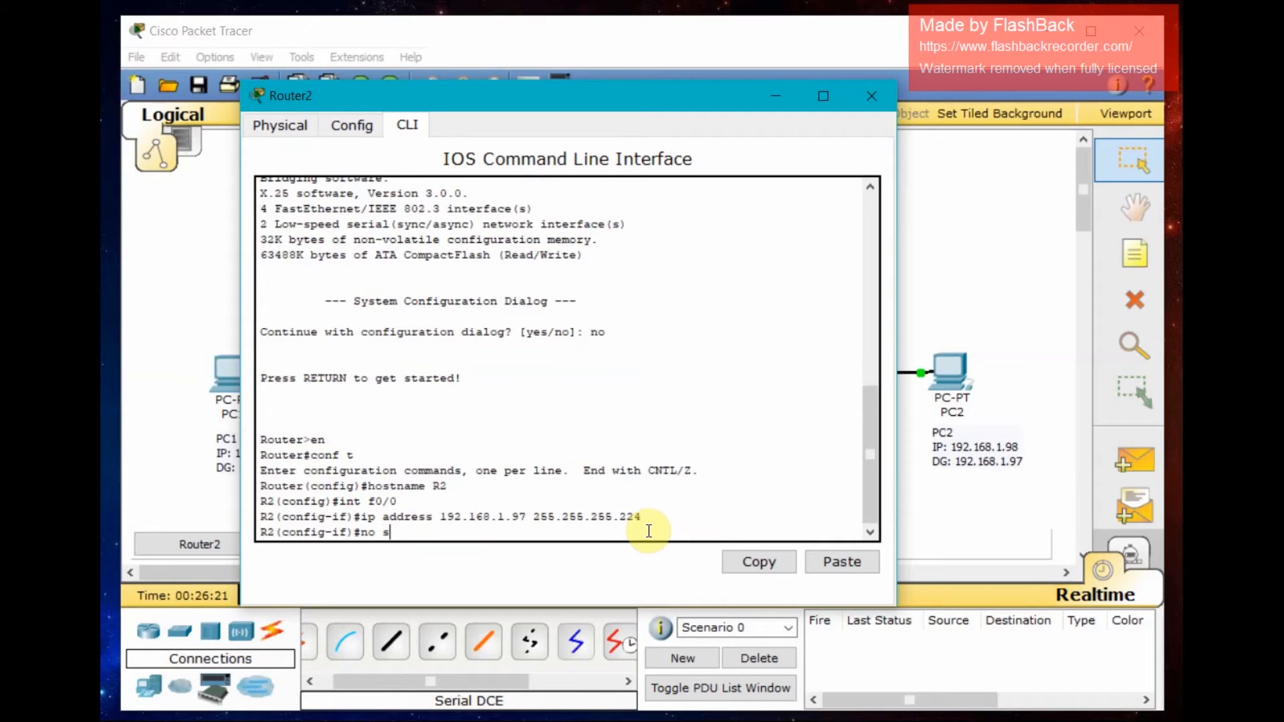
type("hut")
key("Return")
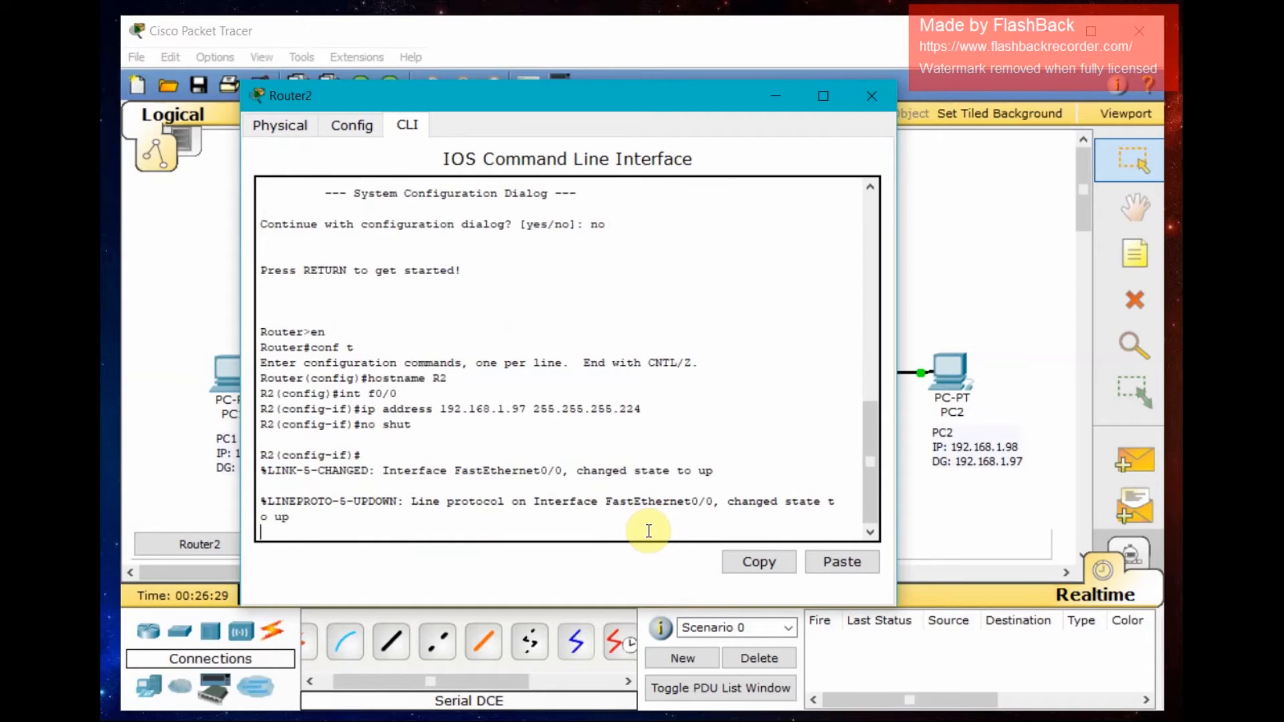
key("Return")
type("e")
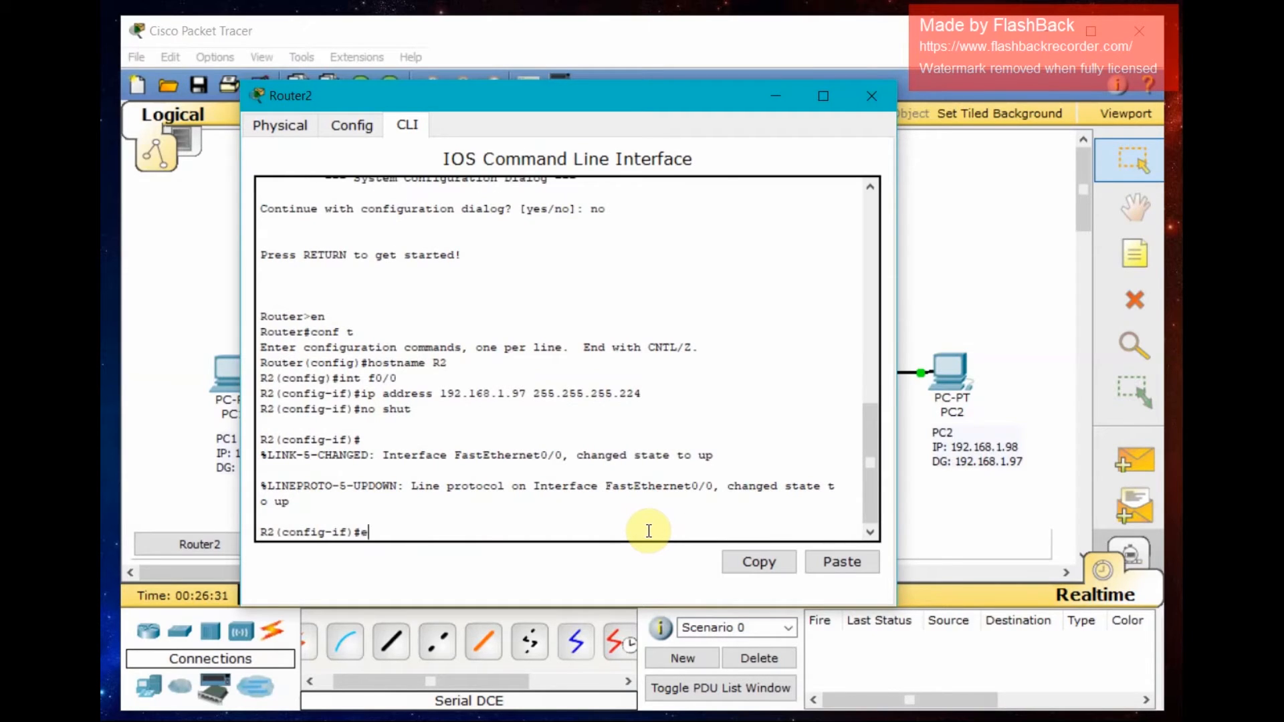
type("xit")
key("Return")
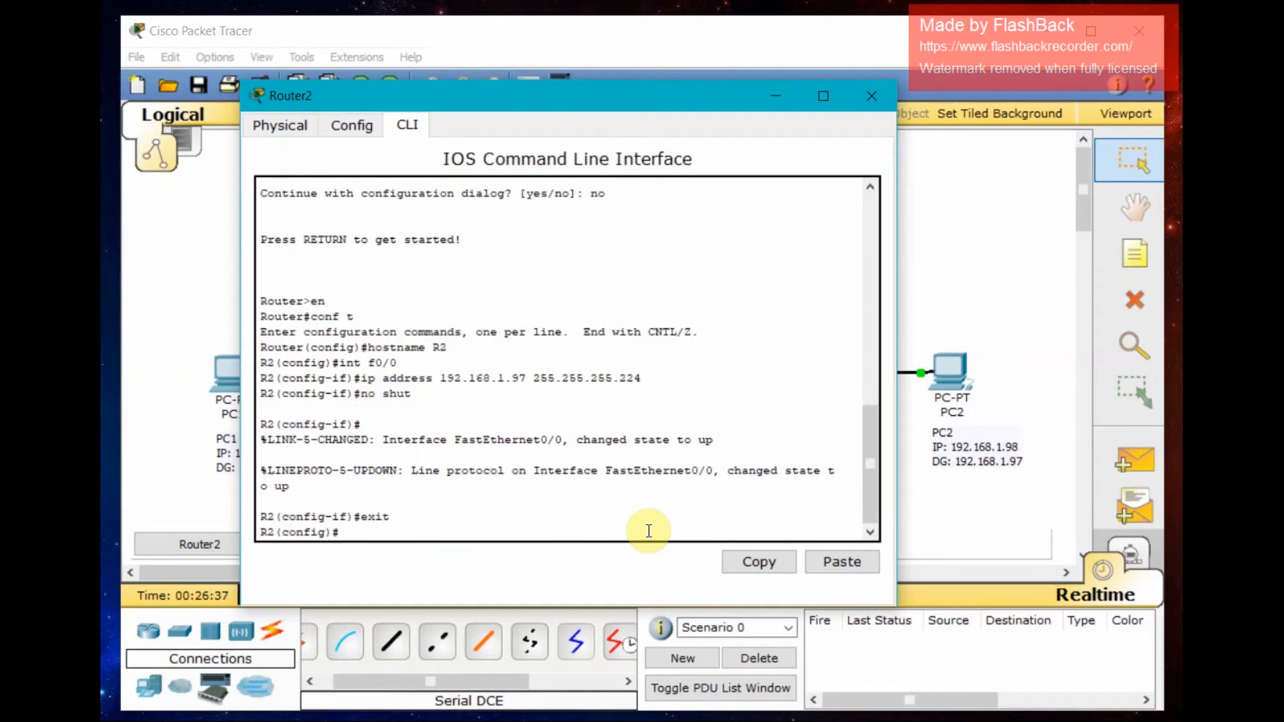
- Enter interface Serial2/0 and assign it IP address 192.168.1.66 with mask 255.255.255.224
type("int s2/-")
key("BackSpace")
type("0")
key("Return")
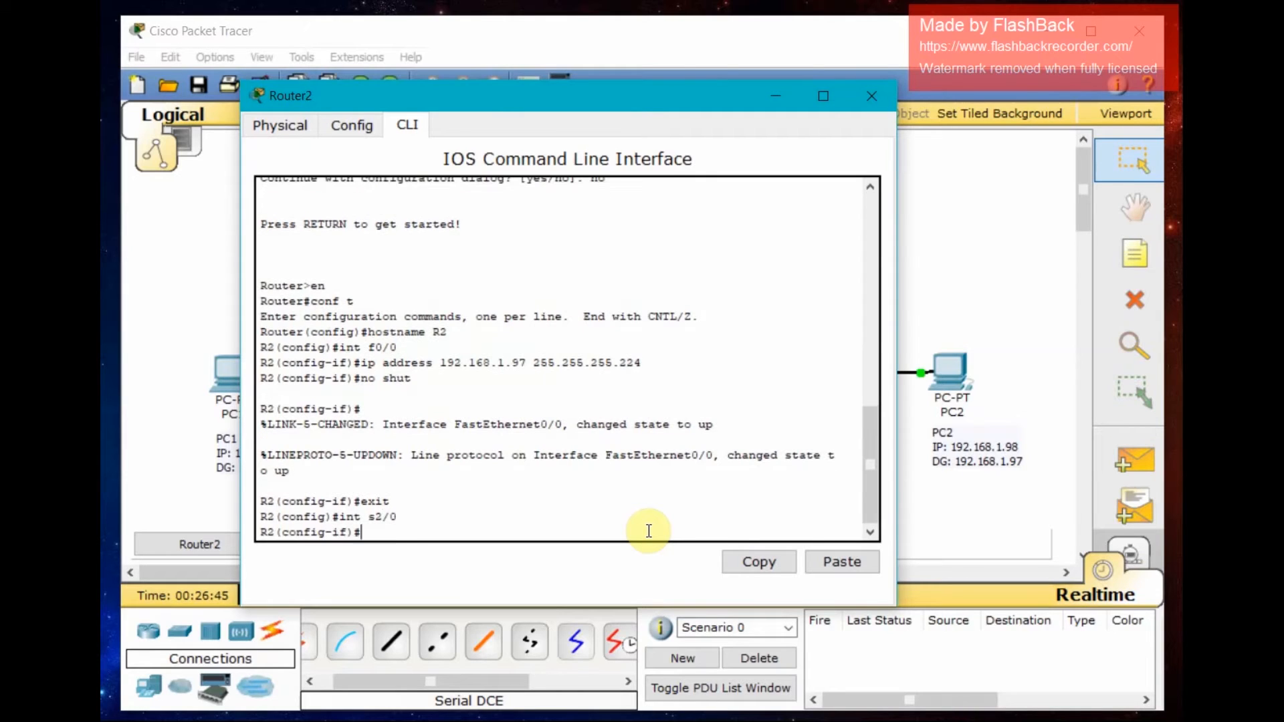
type("ip address 192.16")
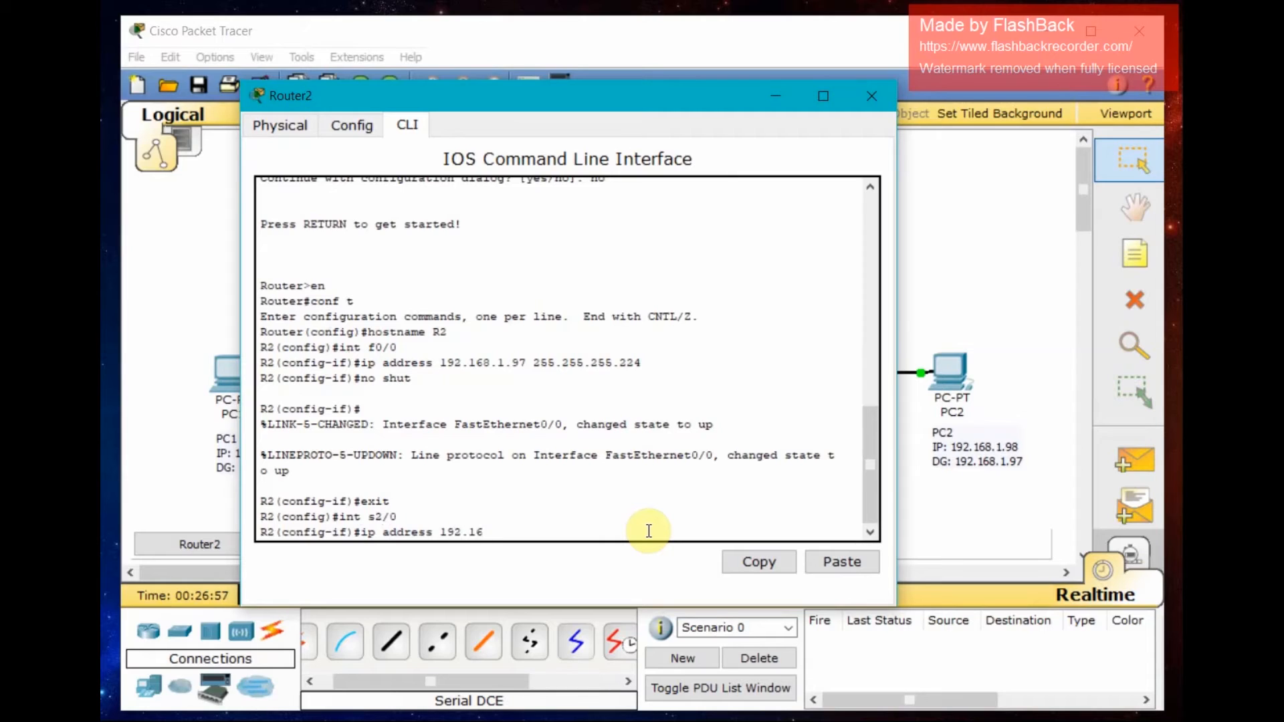
type("8.1.66")
mouse_move(634, 96)
left_mouse_down()
mouse_move(460, 229)
mouse_move(474, 569)
mouse_move(500, 512)
mouse_move(519, 136)
mouse_move(643, 117)
left_mouse_up()
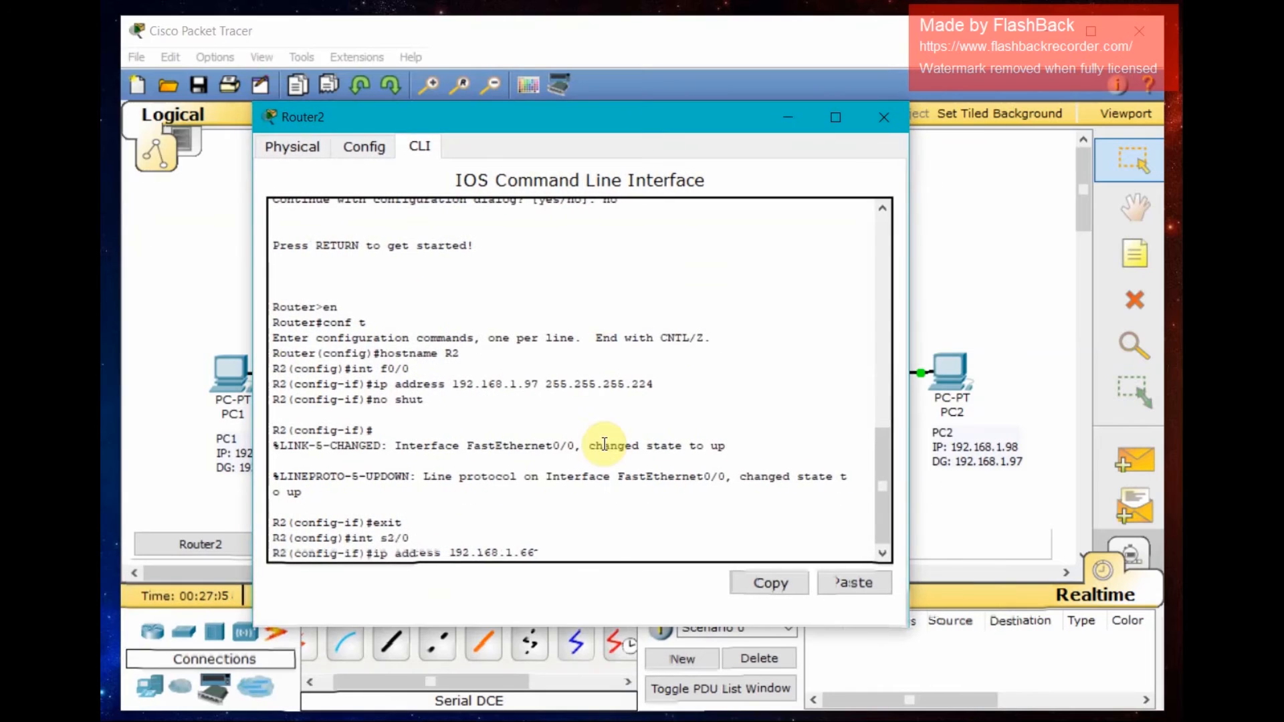
type("2")
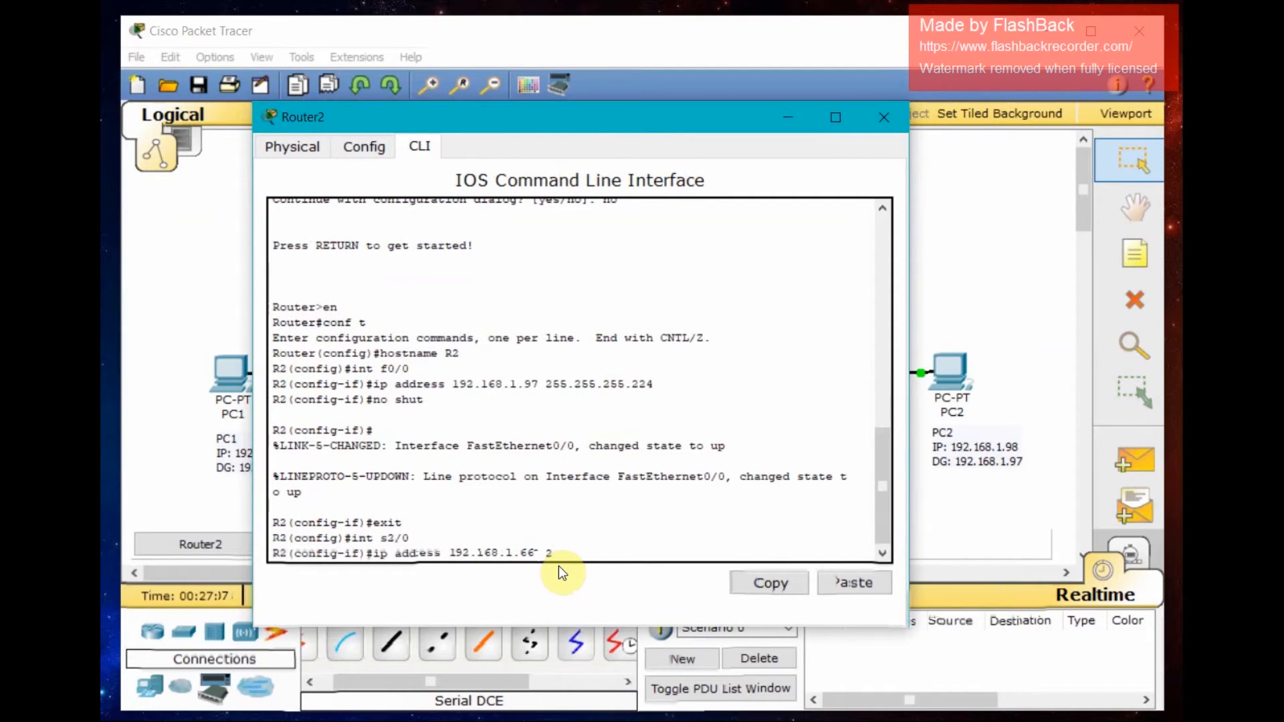
type("55.255")
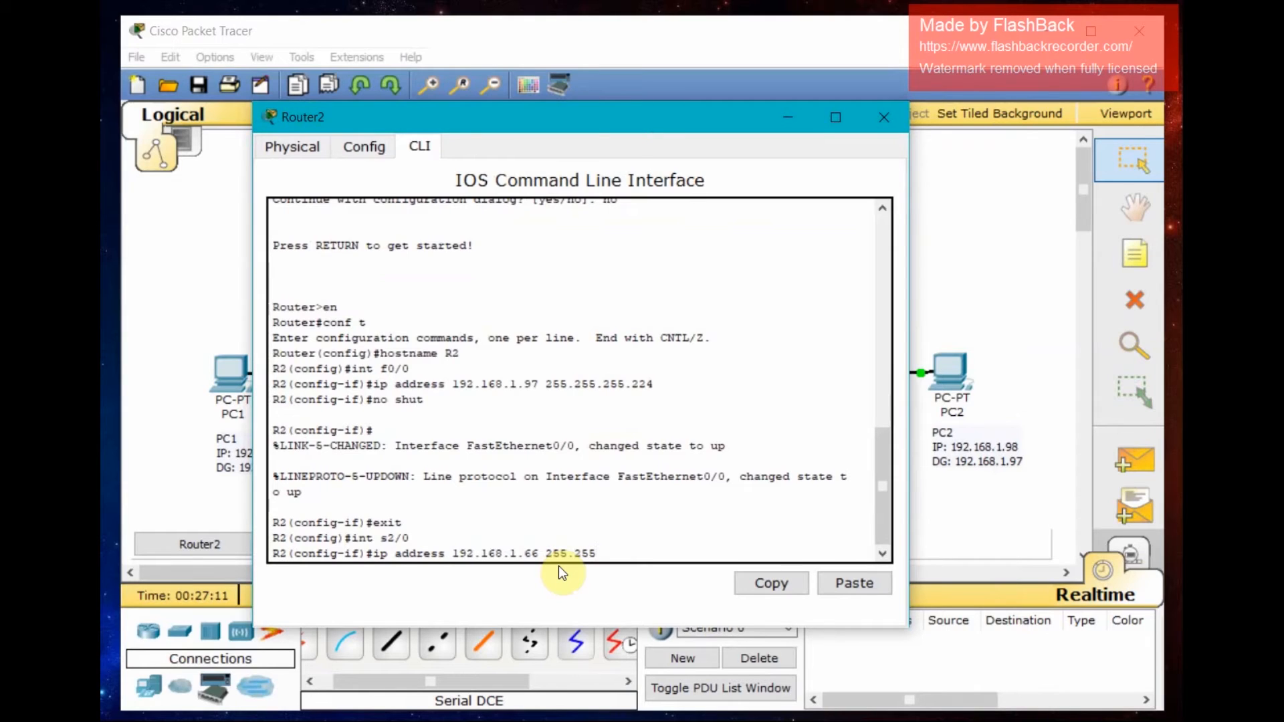
type(".255.255.224")
key("Return")
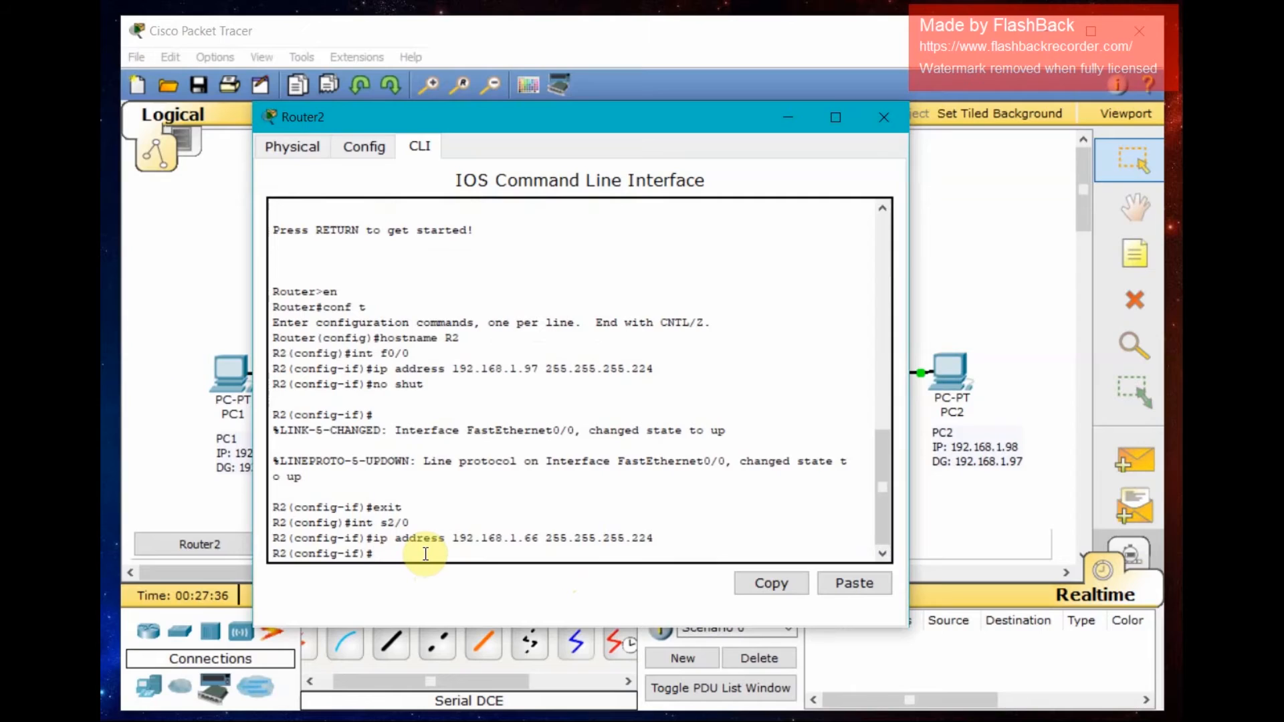
- Enable Serial2/0 with no shutdown and exit its interface configuration
type("no shut")
key("Return")
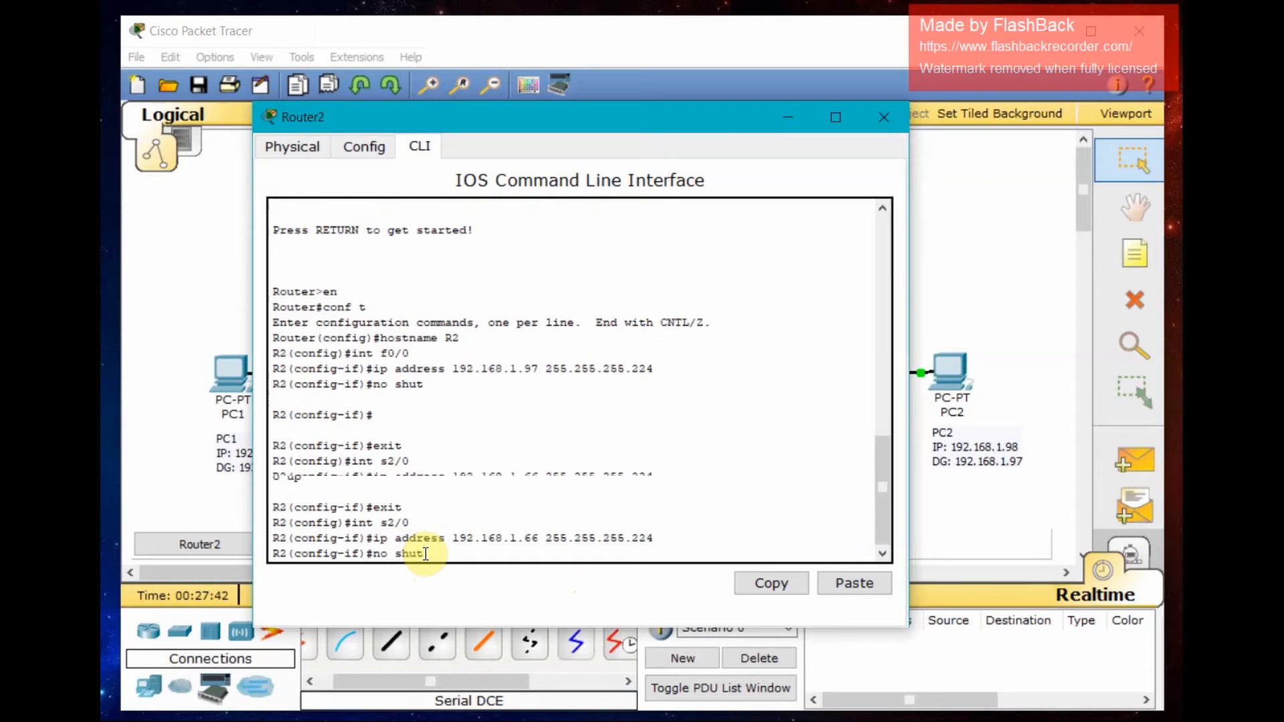
type("exit")
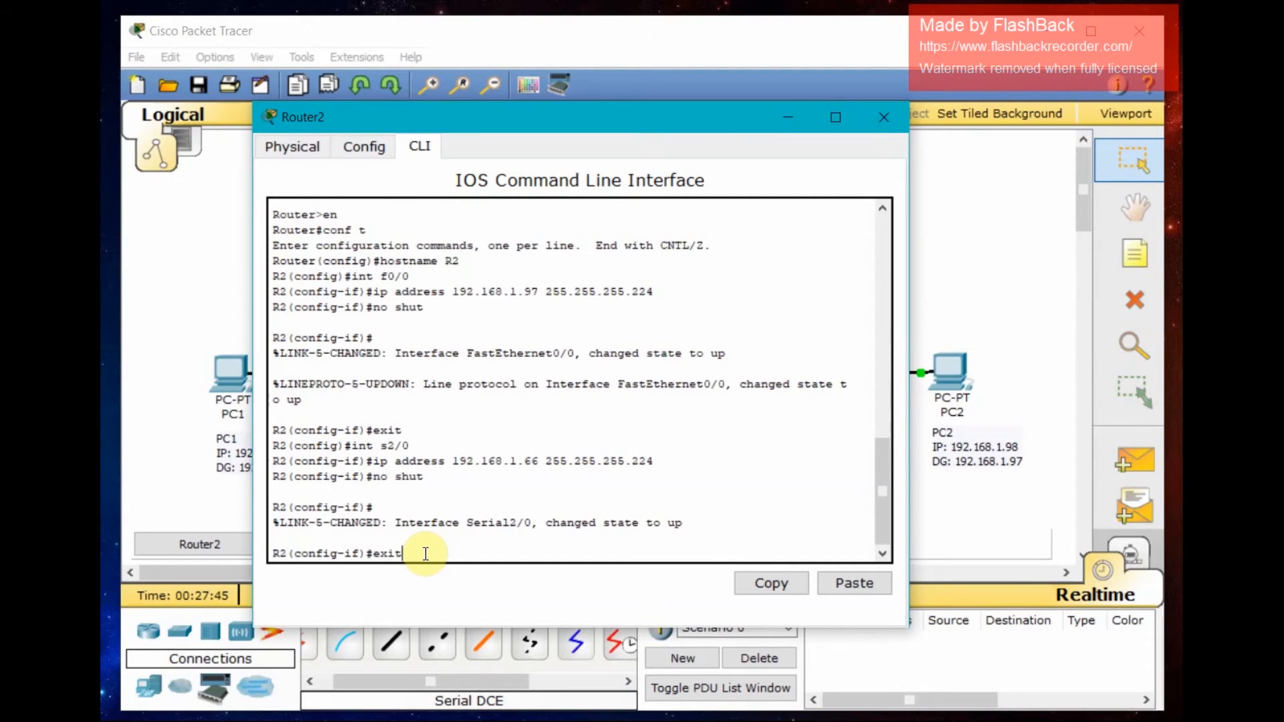
key("Return")
- Leave configuration mode and save R2's running configuration to startup-config
type("exit")
key("Return")
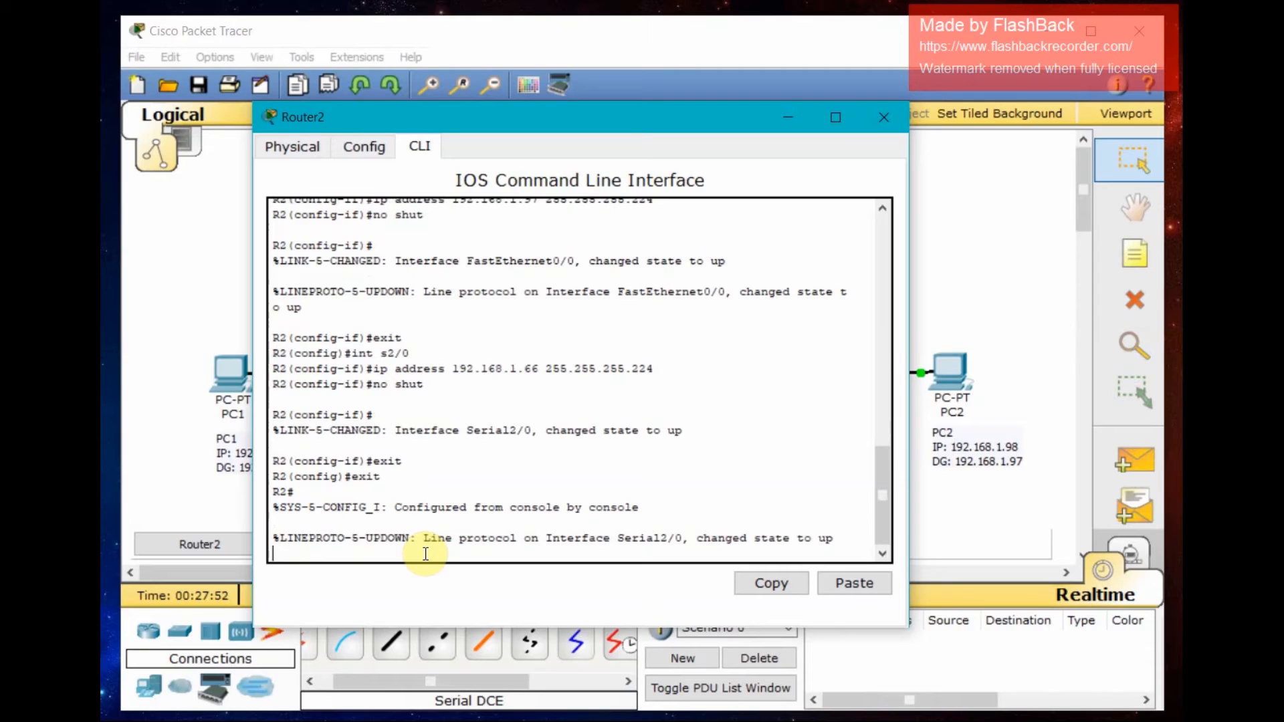
key("Return")
type("copy run start")
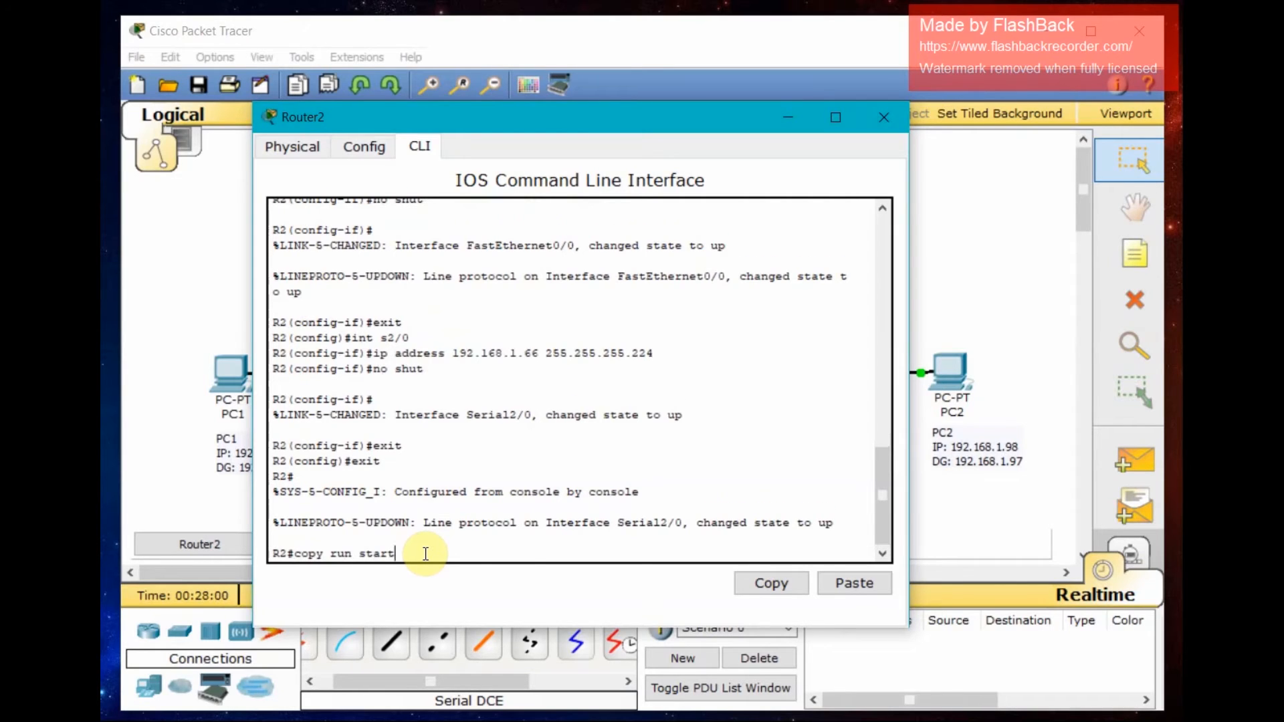
key("Return")
key("Return")
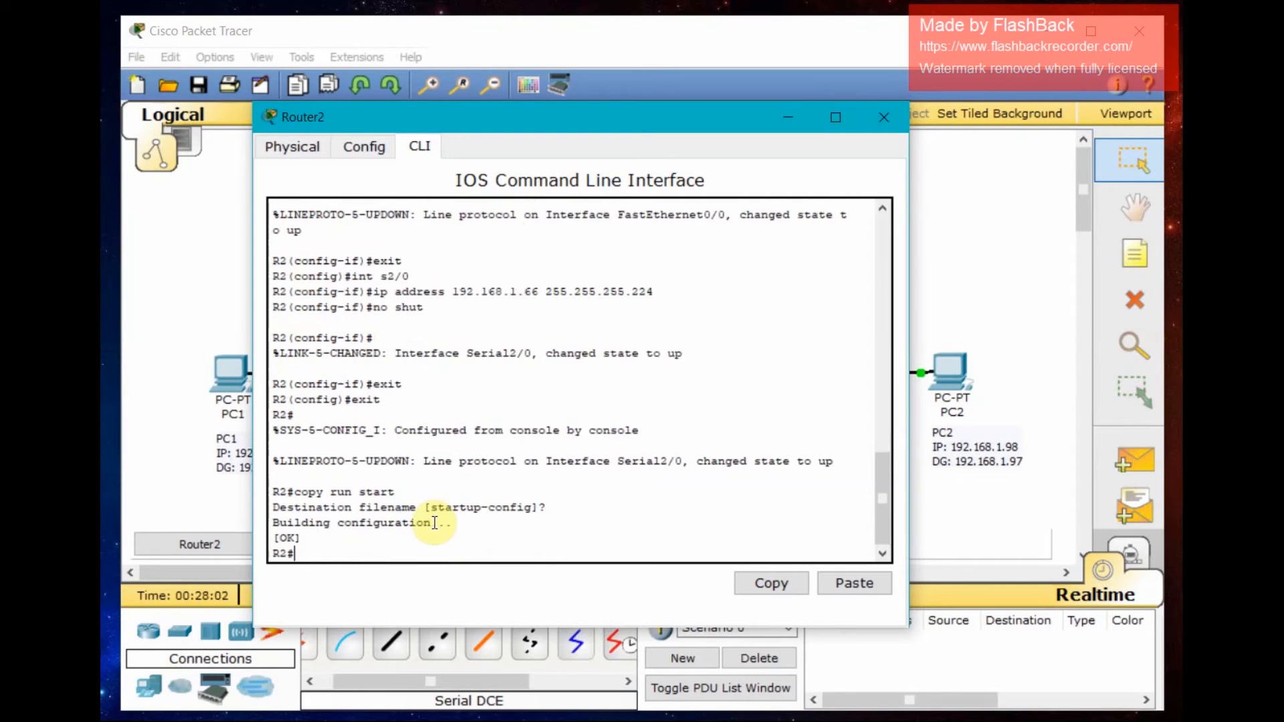
left_click_drag(548, 114, 537, 511)
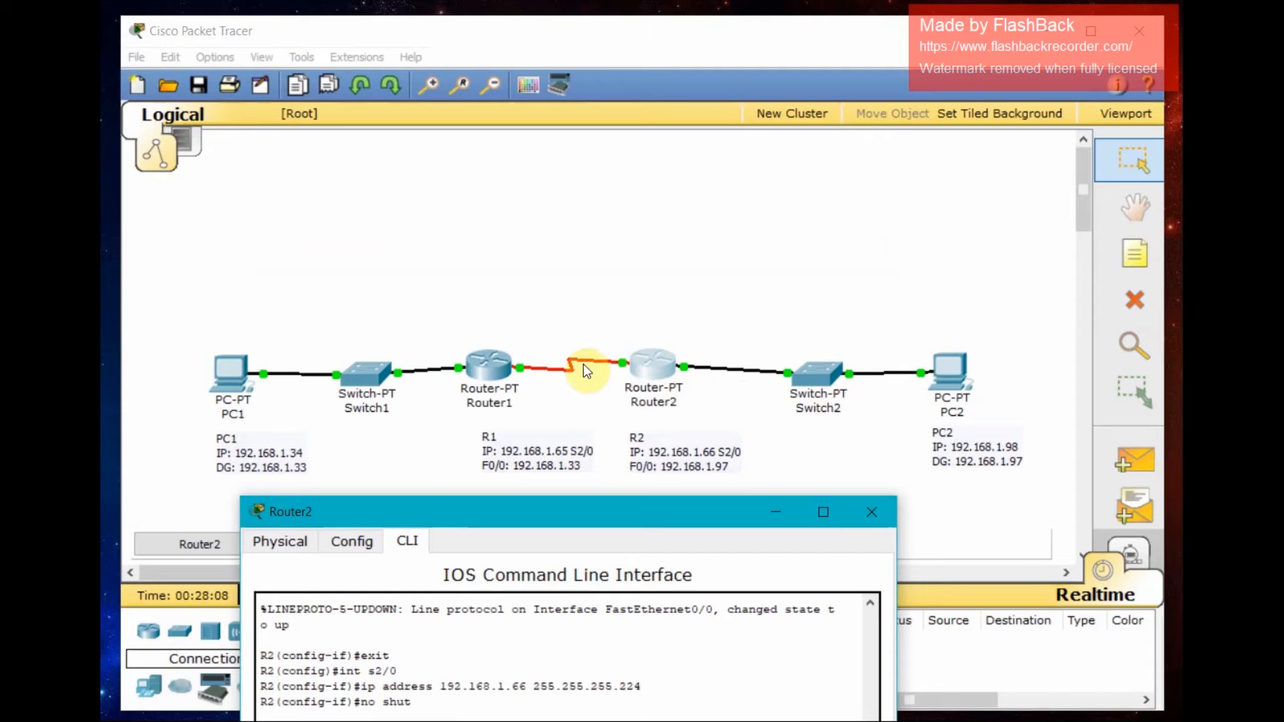
- Close Router2's window, open Router1's CLI and enter global configuration mode
left_click_drag(653, 515, 721, 83)
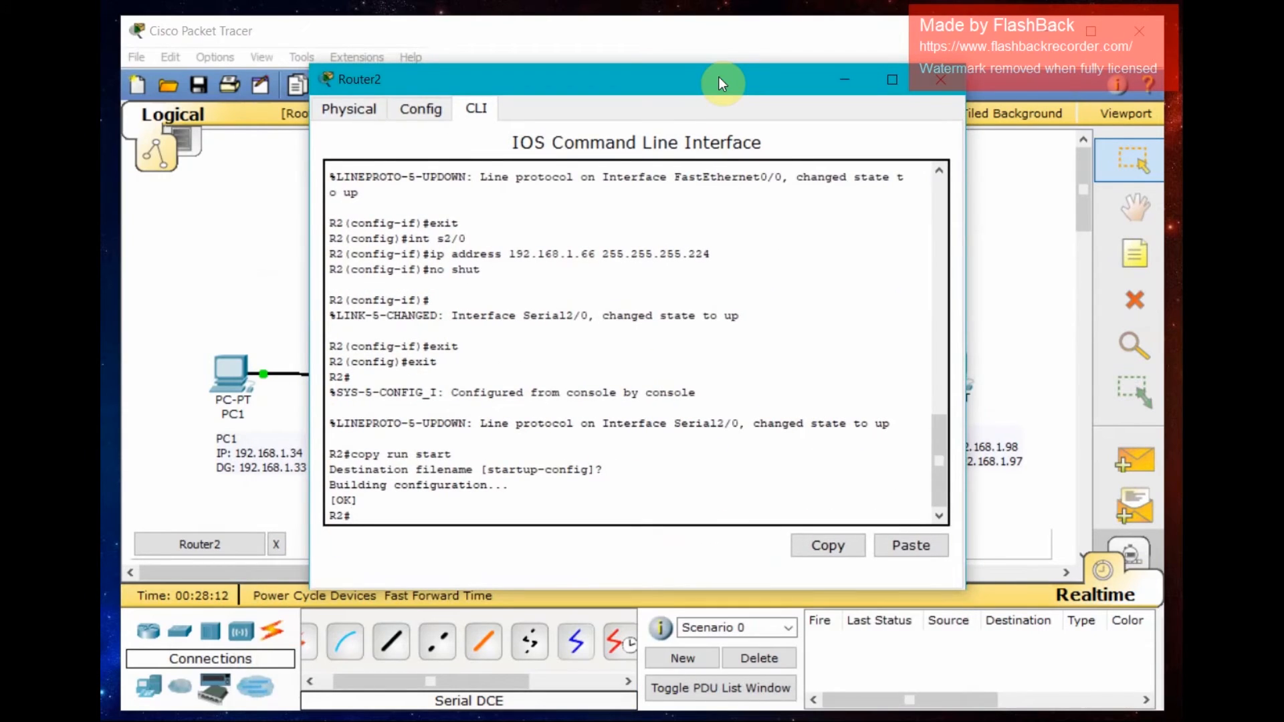
left_click(940, 80)
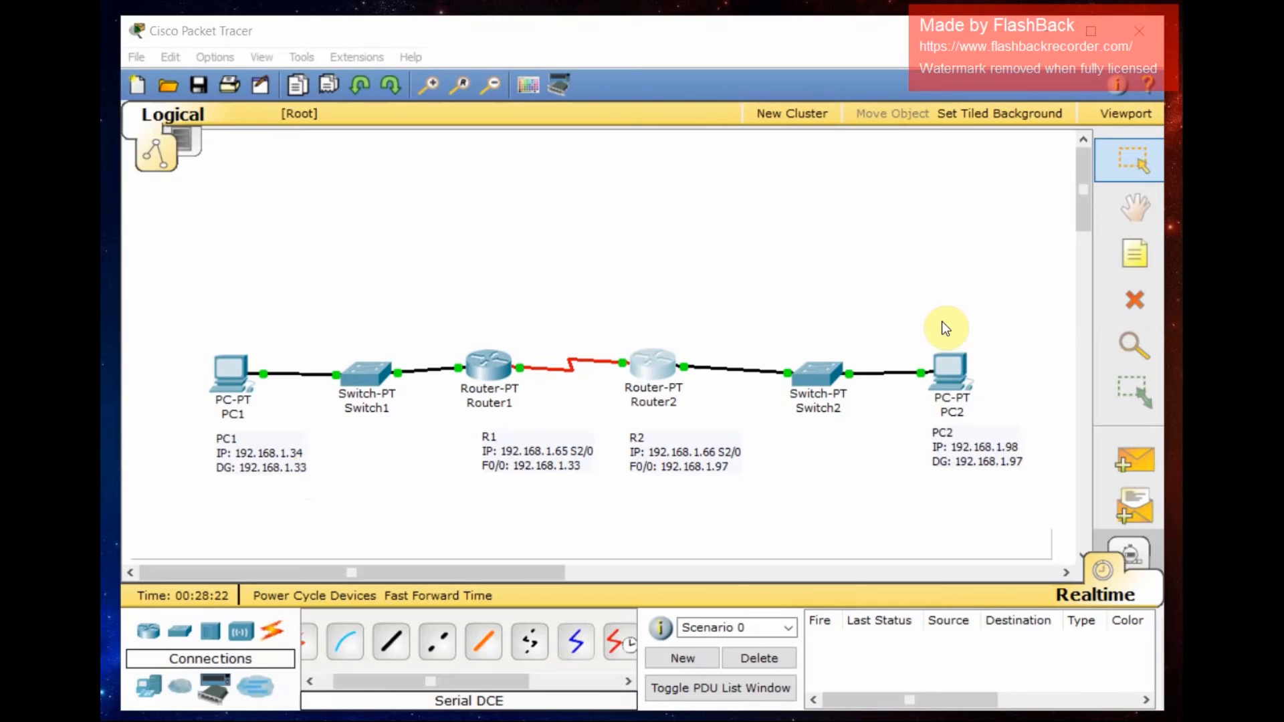
left_click(477, 376)
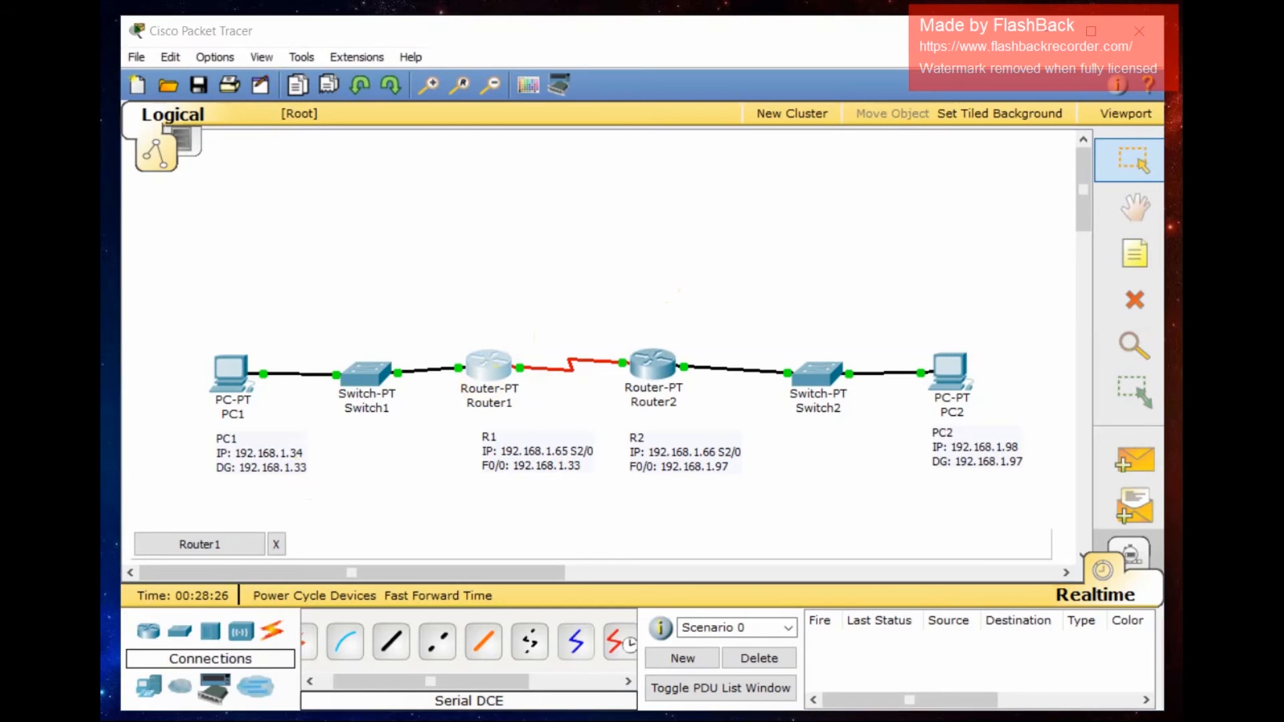
left_click_drag(191, 39, 696, 68)
key("Return")
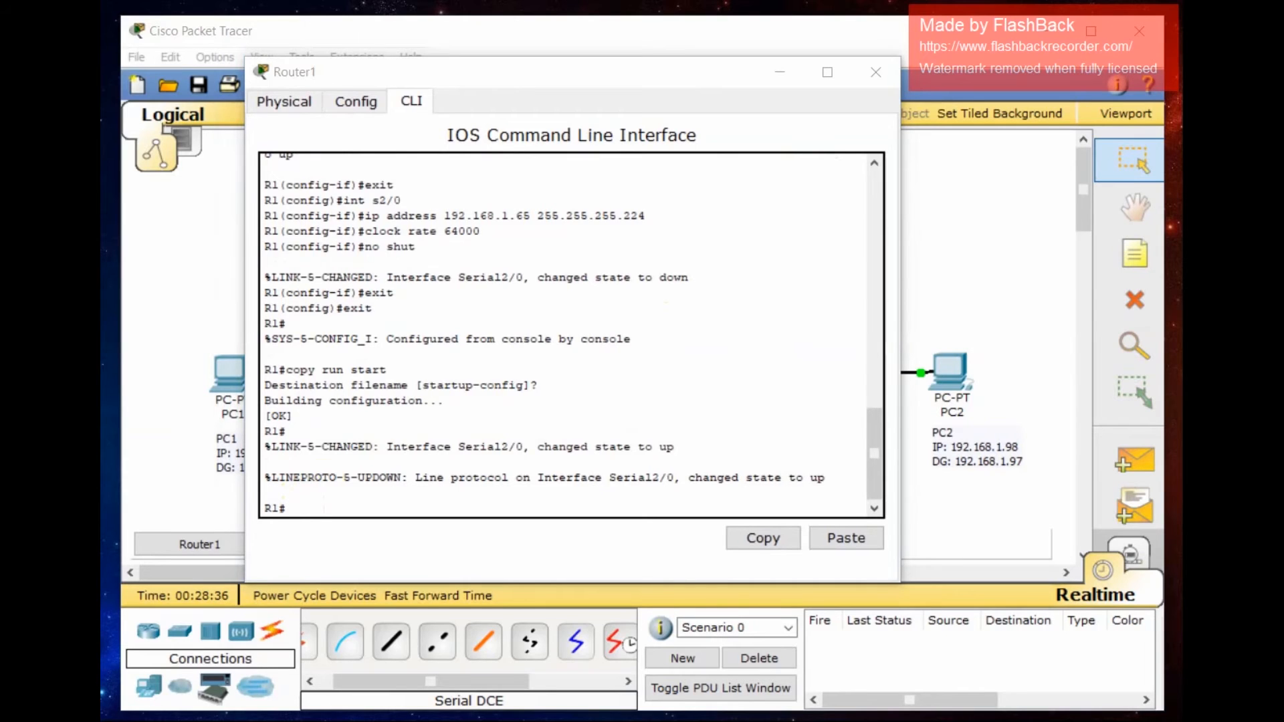
left_click(430, 503)
type("conf t")
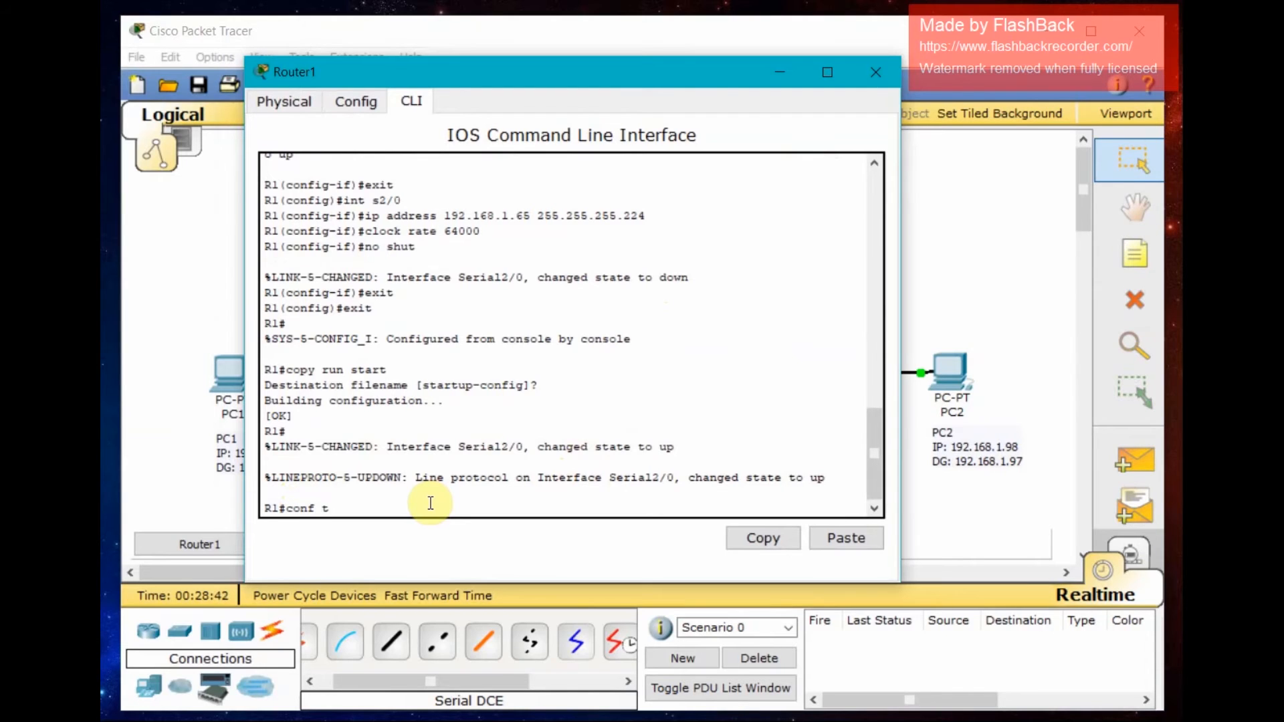
key("Return")
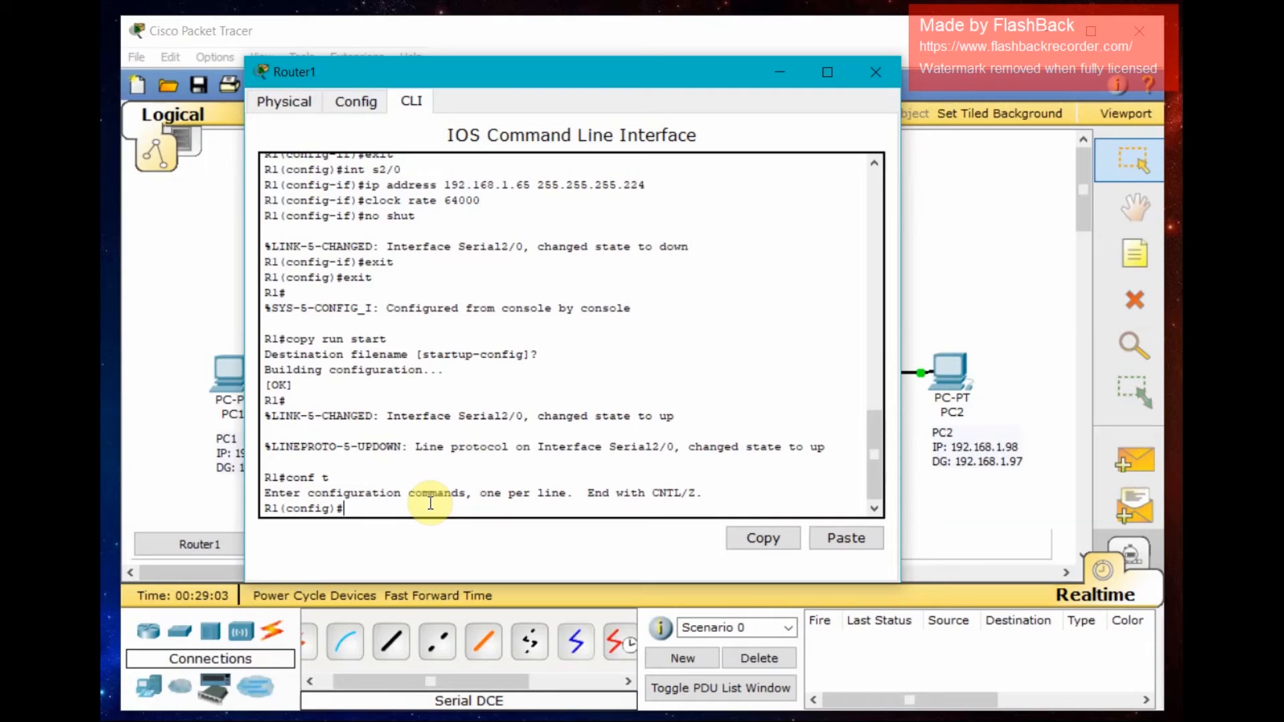
- Add a static route on R1 to 192.168.1.96 mask 255.255.255.224 via next hop 192.168.1.66
type("ip route 192.168.1.96 255.255.2")
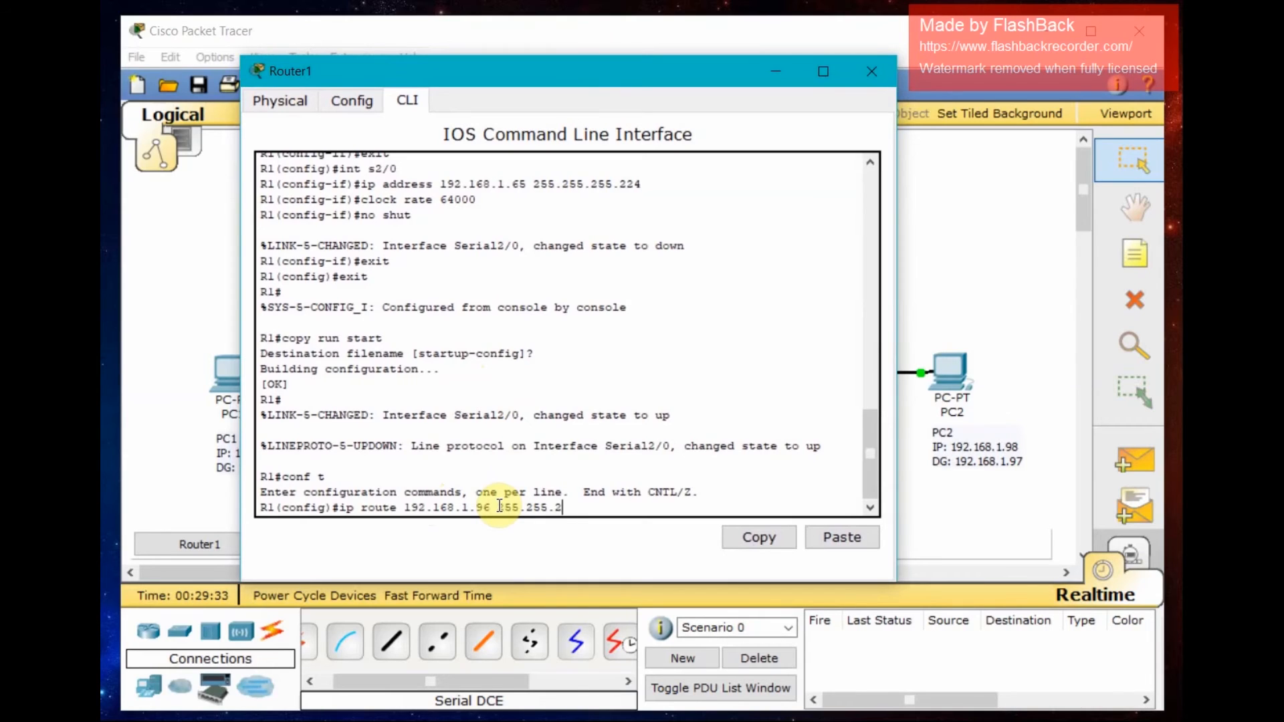
type("55.224")
left_click_drag(579, 66, 606, 84)
left_click(619, 529)
type("1")
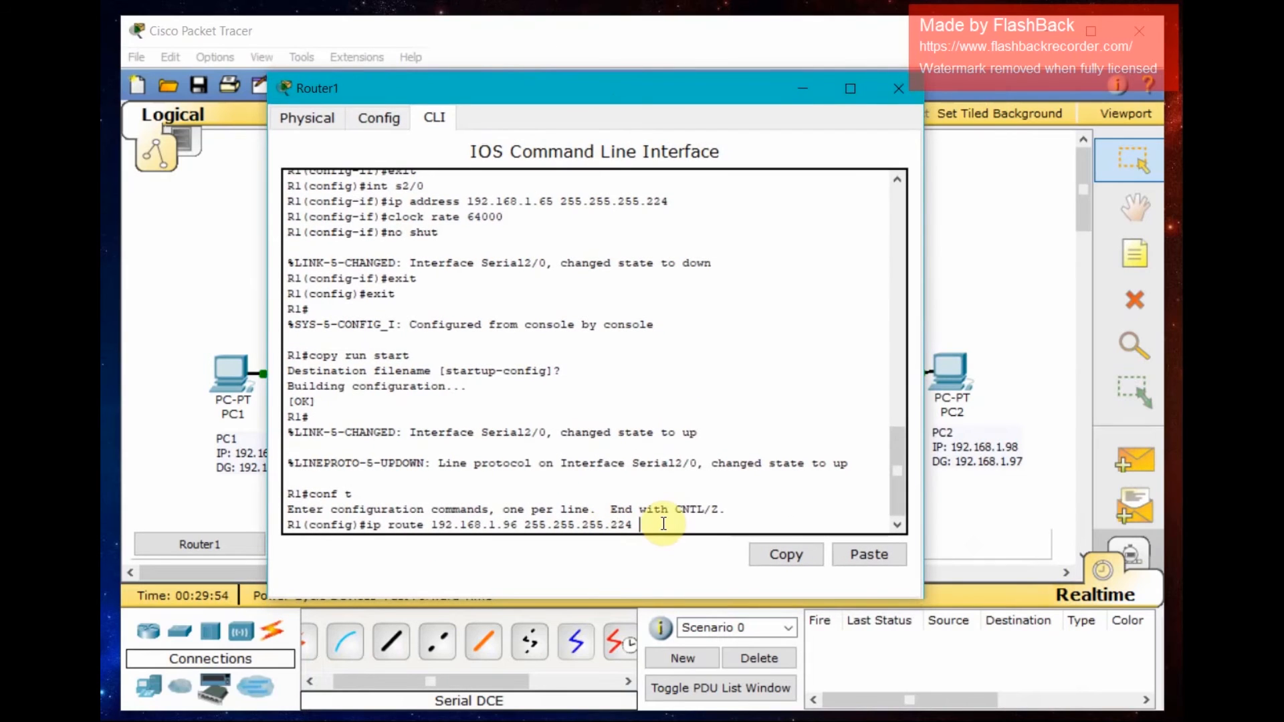
type("92.168.1.66")
key("Return")
- Try to issue no shutdown in R1's global configuration mode
type("no shut")
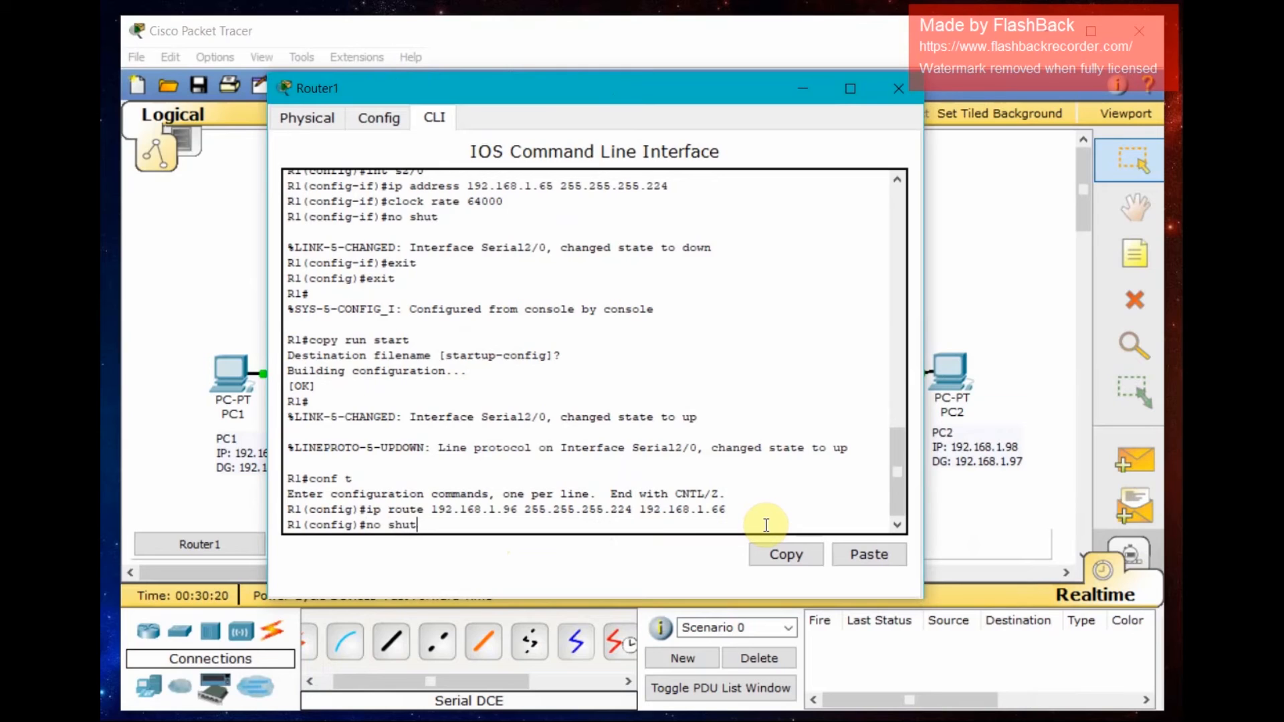
key("Return")
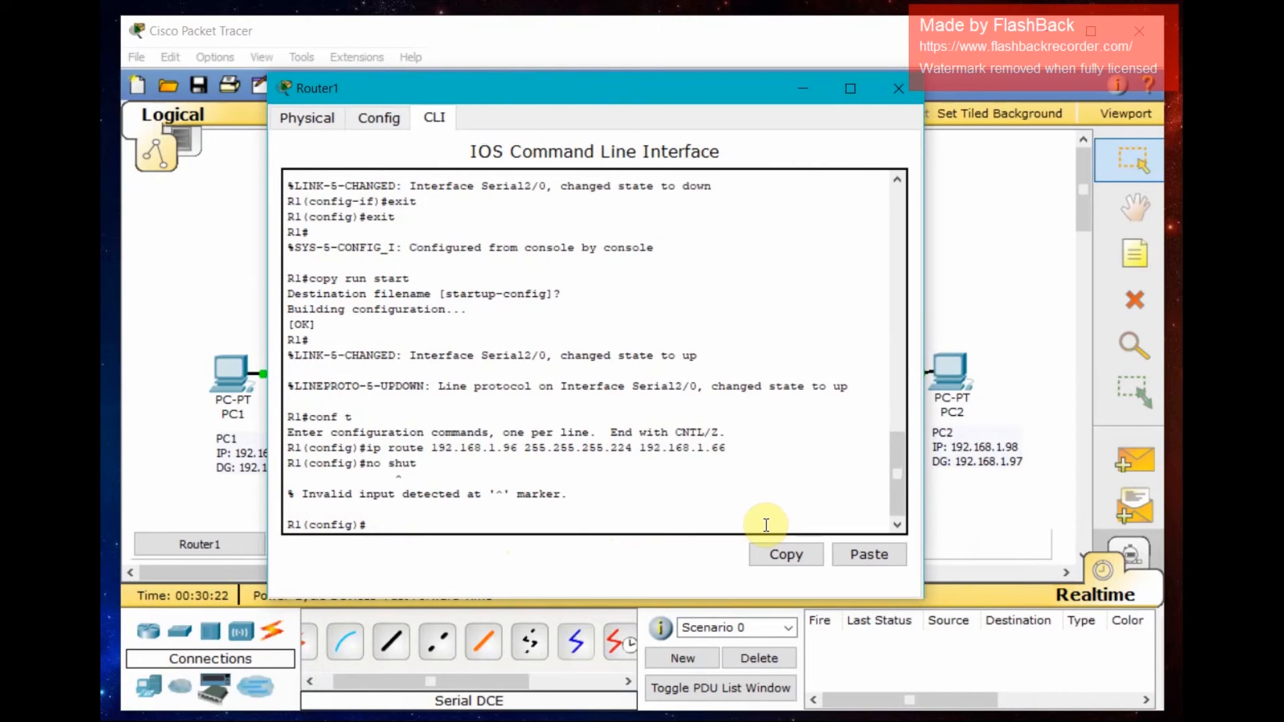
- Leave configuration mode and save R1's running configuration to startup-config
type("exit")
key("Return")
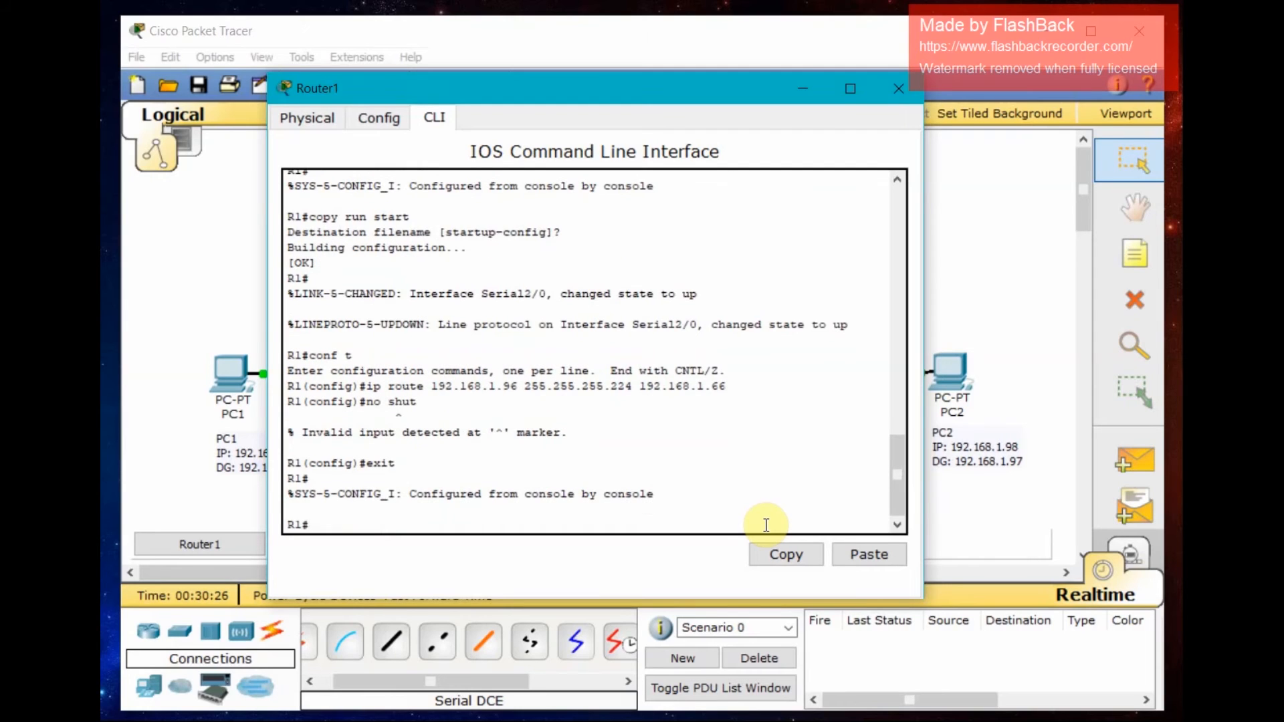
type("copy r")
type("n start")
key("Return")
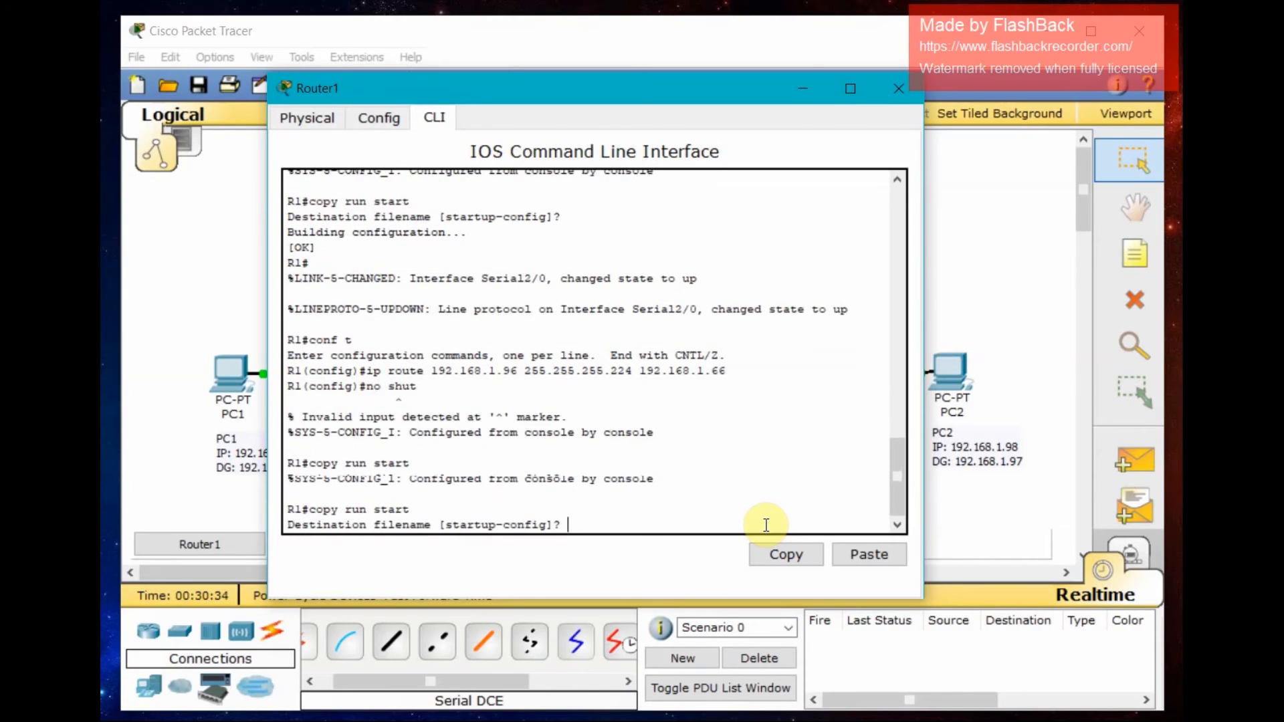
key("Return")
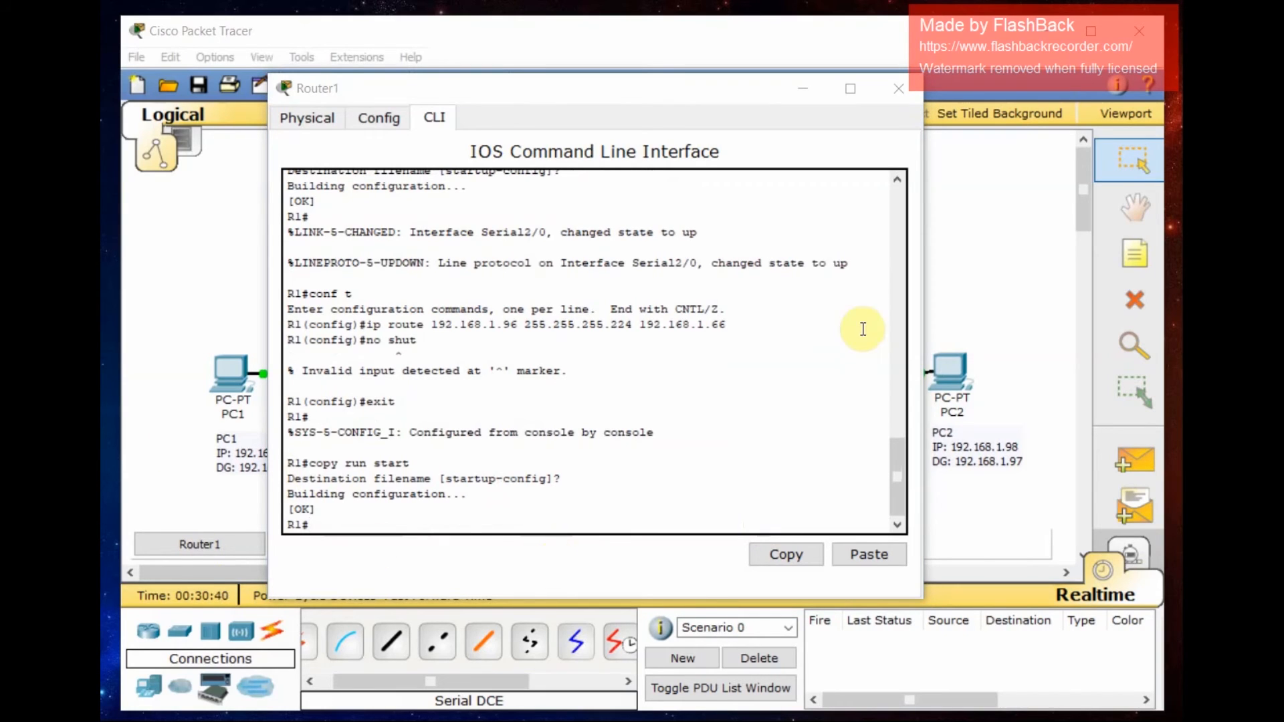
- Close Router1's window, open Router2's CLI and enter global configuration mode
left_click(900, 89)
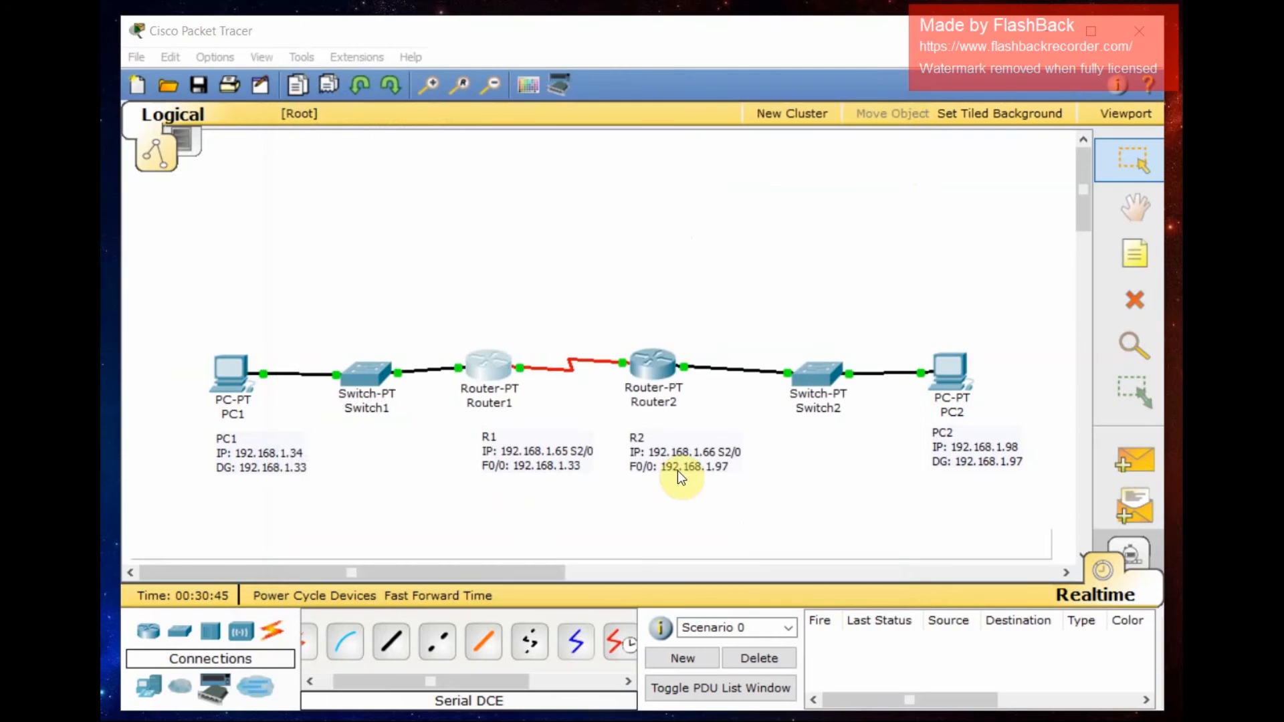
left_click(648, 375)
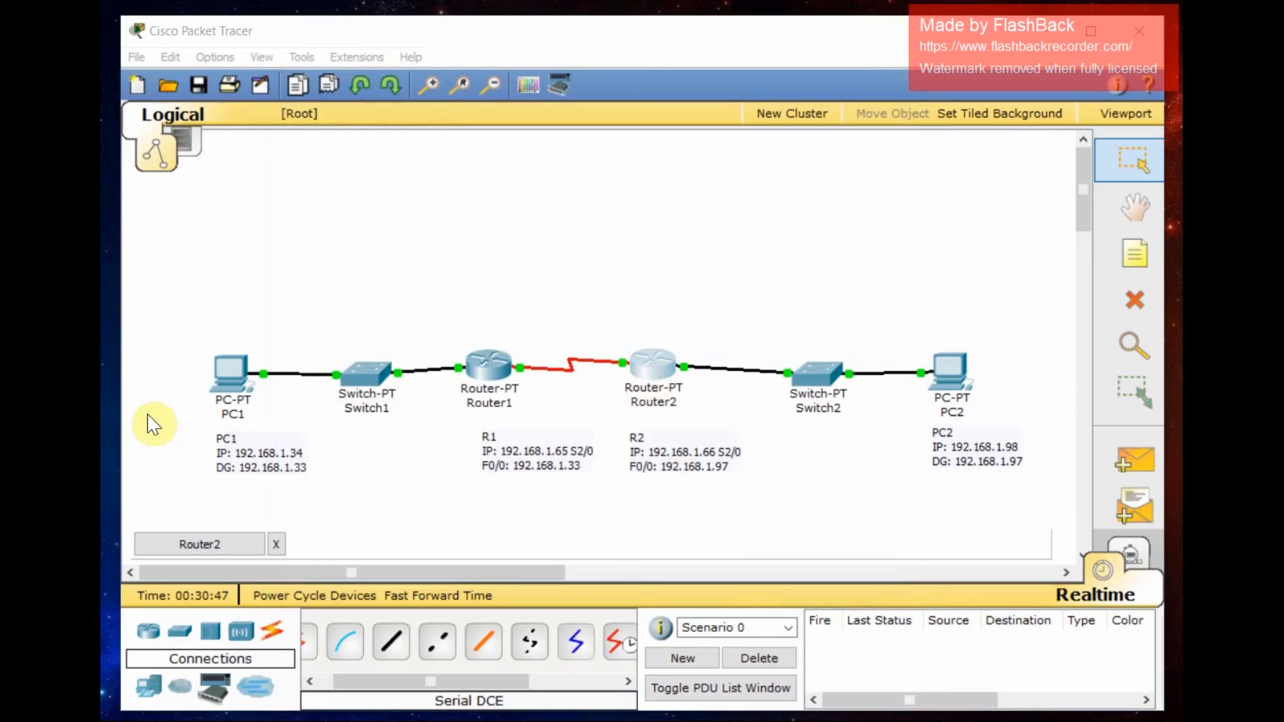
left_click_drag(114, 147, 696, 89)
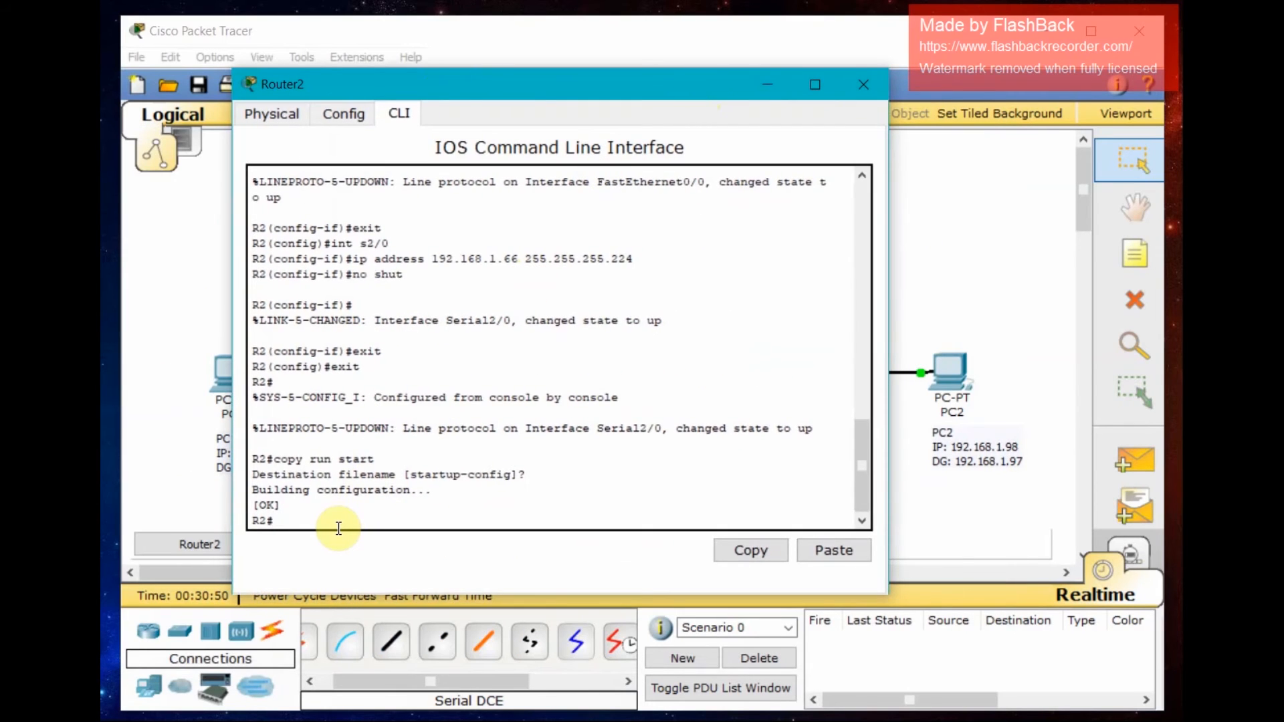
type("conf t")
key("Return")
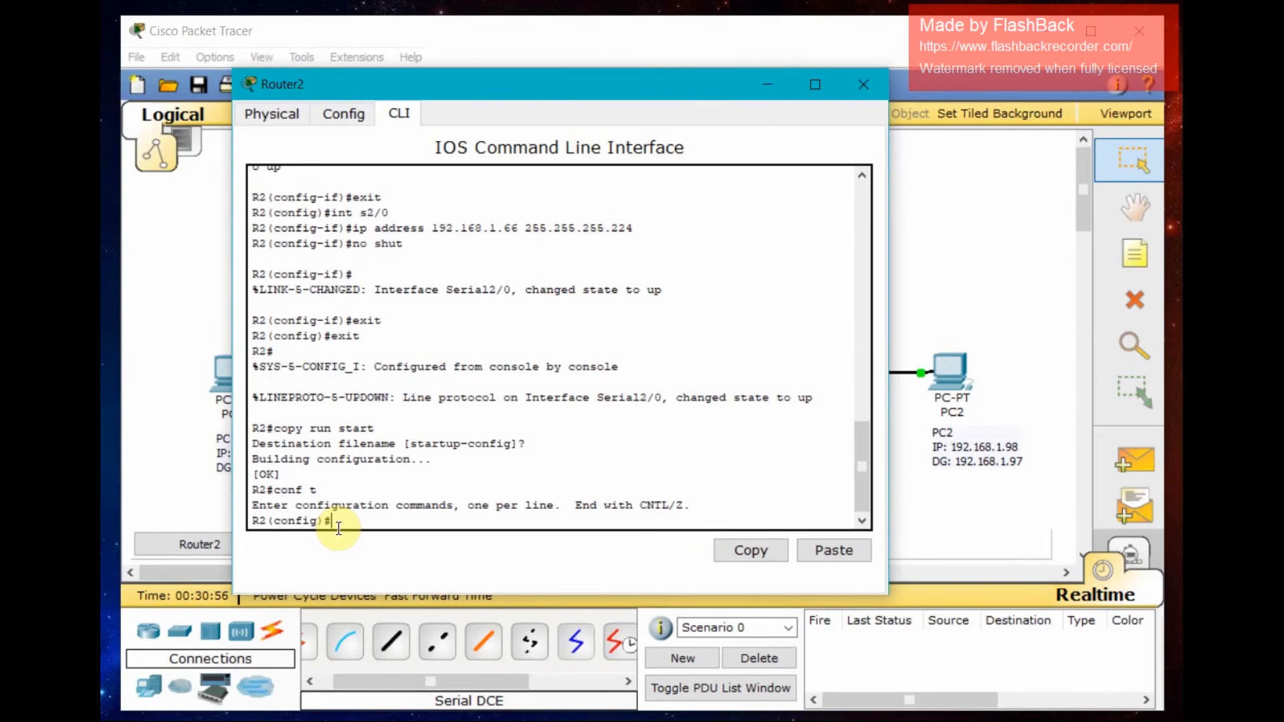
- Add a static route on R2 to 192.168.1.32 mask 255.255.255.224 via next hop 192.168.1.65
type("ip route 192.168.1.32 2")
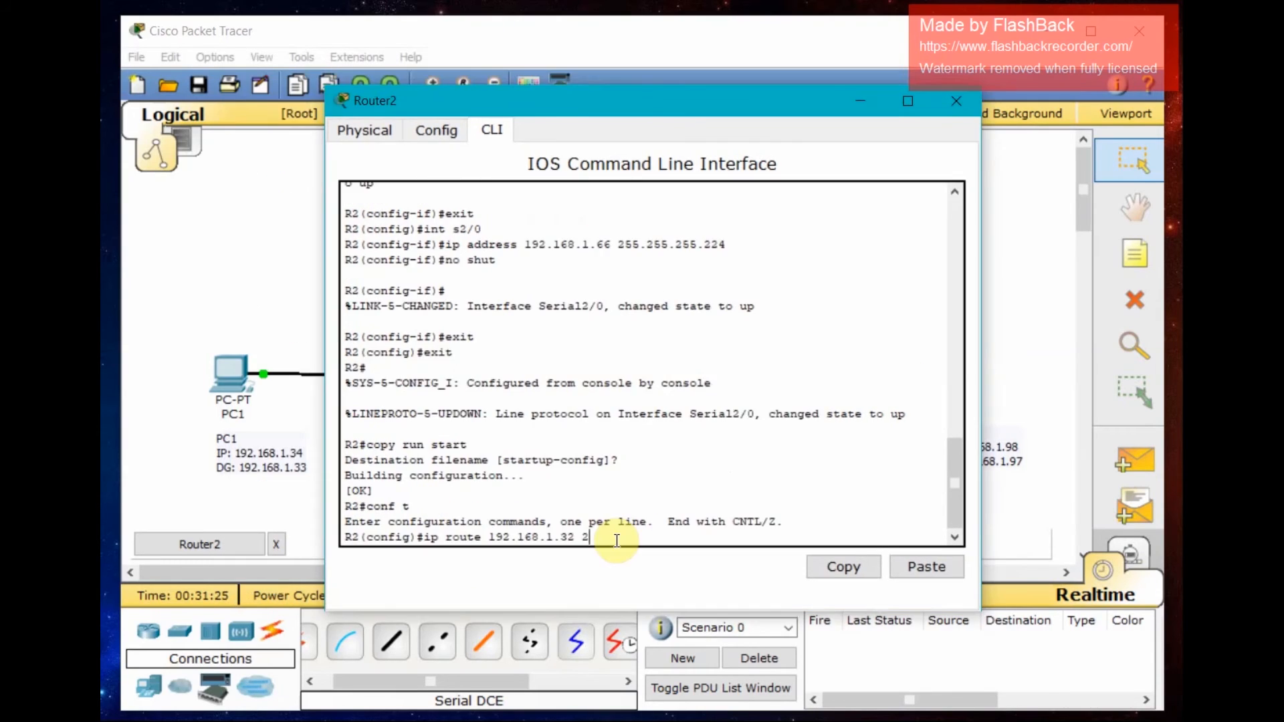
type("55.255.255.224 192.168")
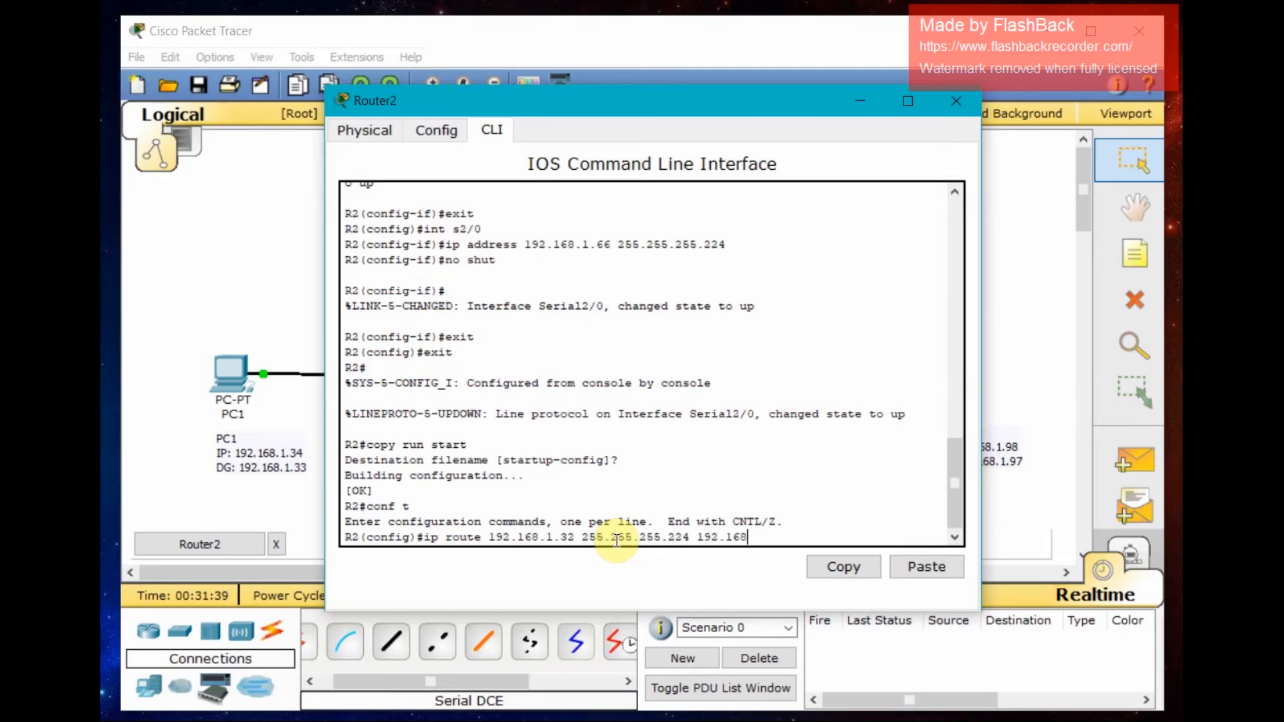
type(".1.65")
key("Return")
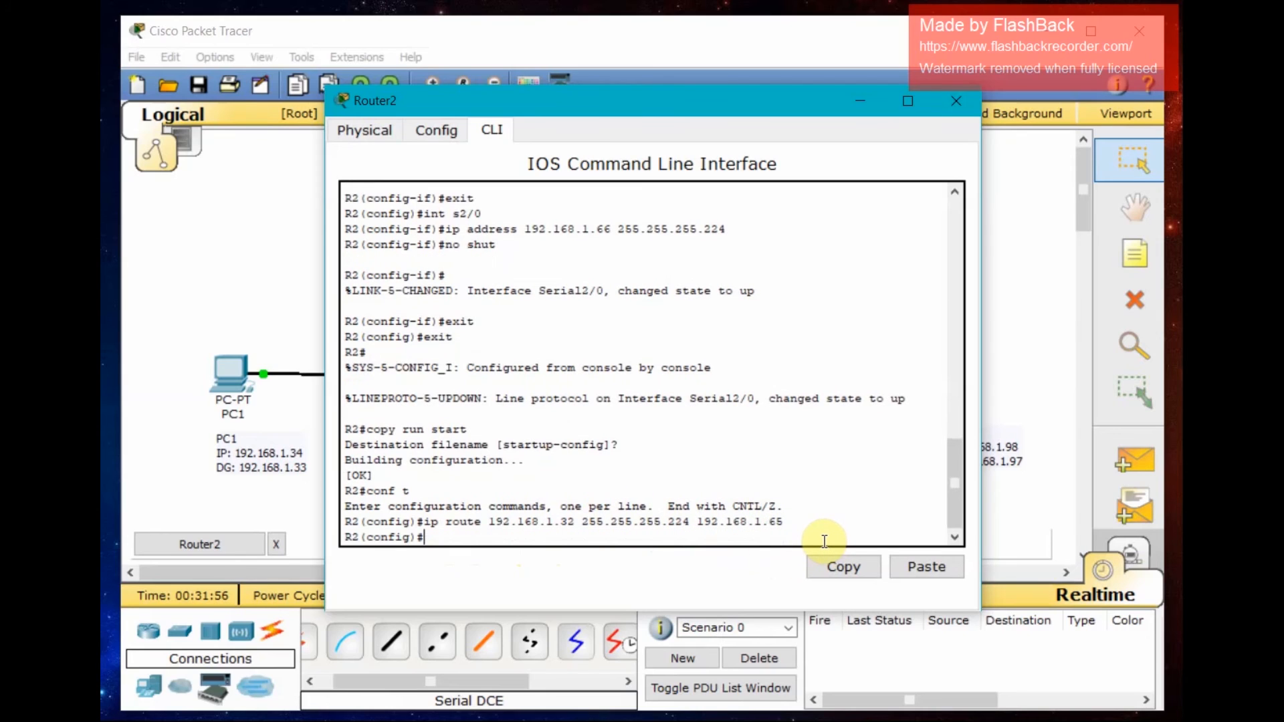
- Leave configuration mode, save R2's running configuration to startup-config and close its window
type("exit")
key("Return")
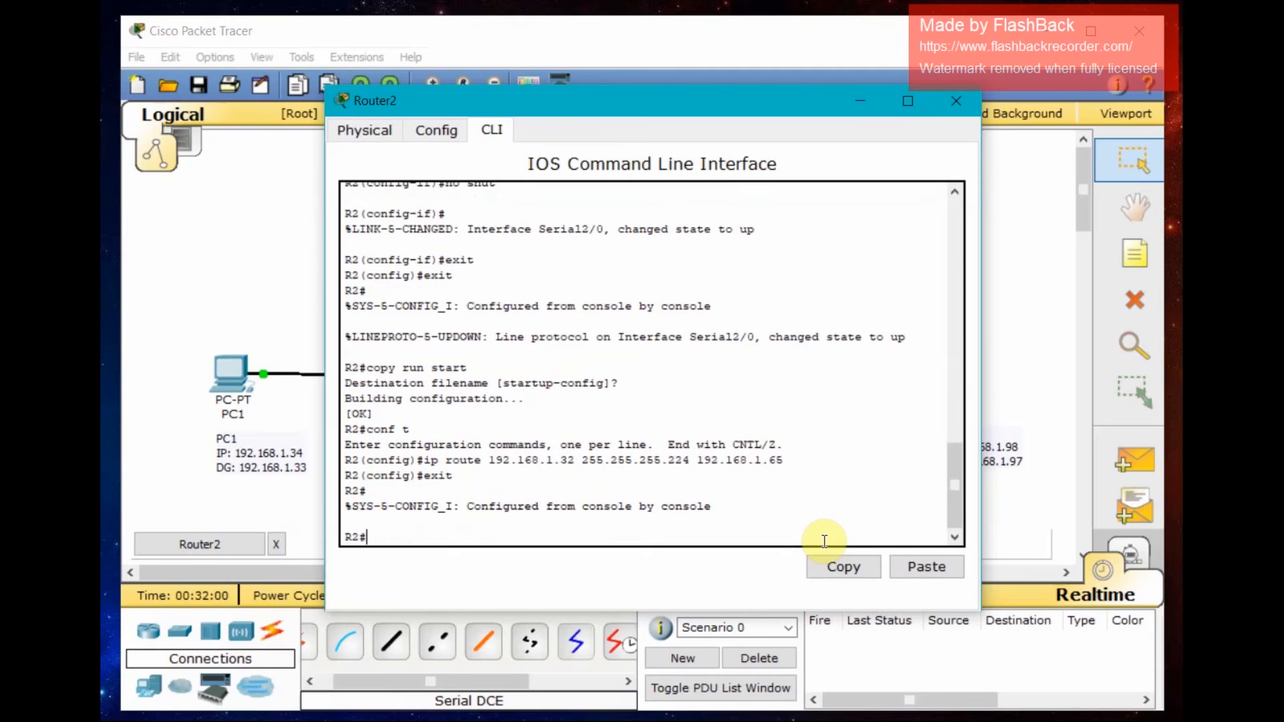
type("copy run start")
key("Return")
key("Return")
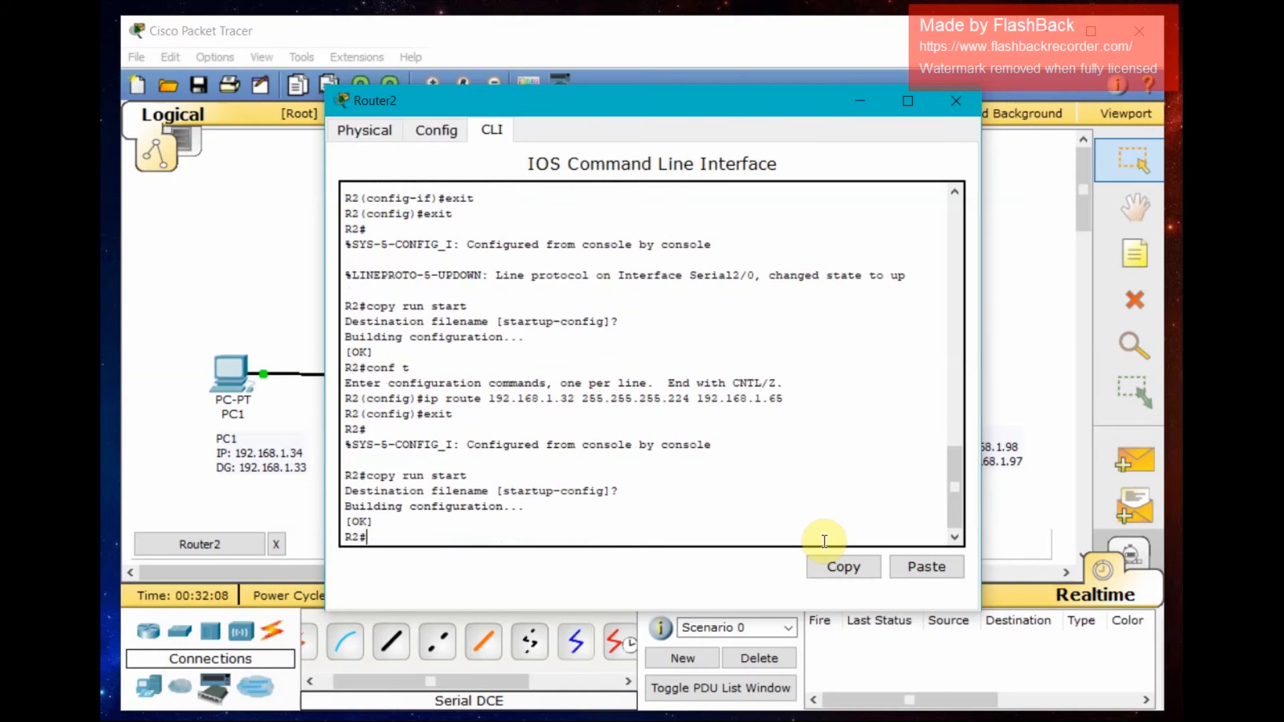
mouse_move(728, 109)
left_mouse_down()
mouse_move(745, 162)
mouse_move(730, 85)
left_mouse_up()
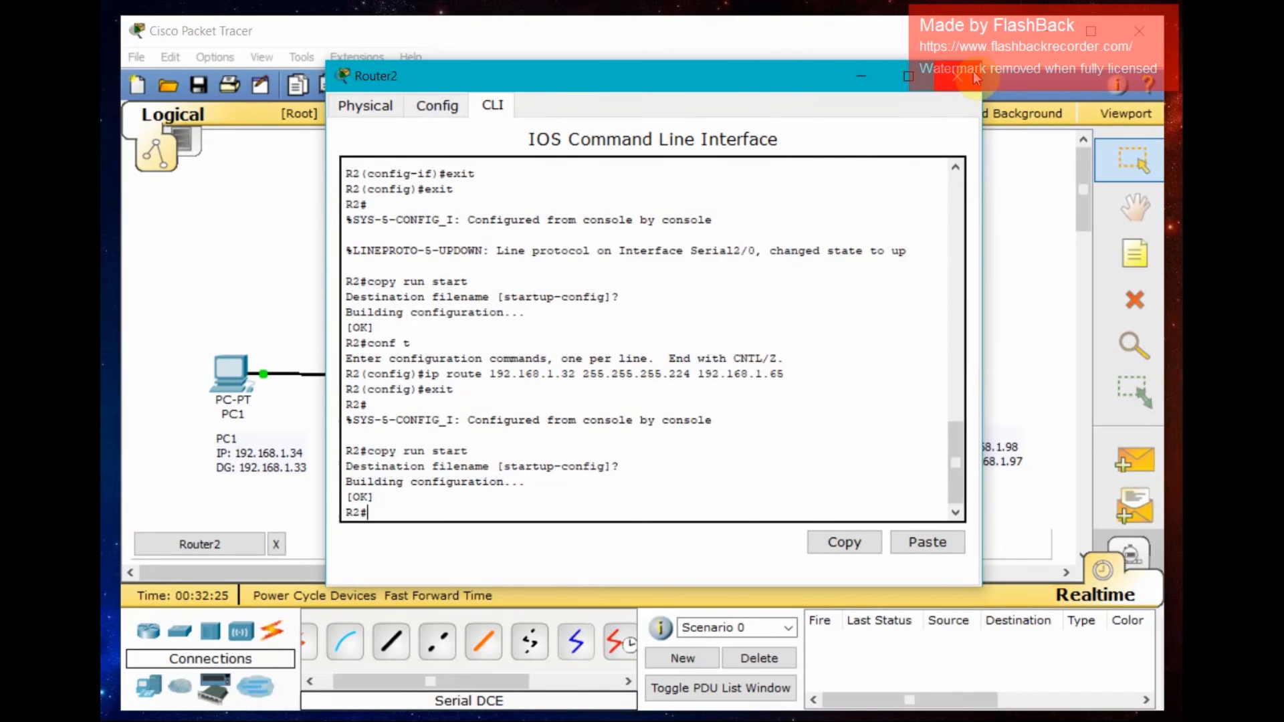
left_click(973, 77)
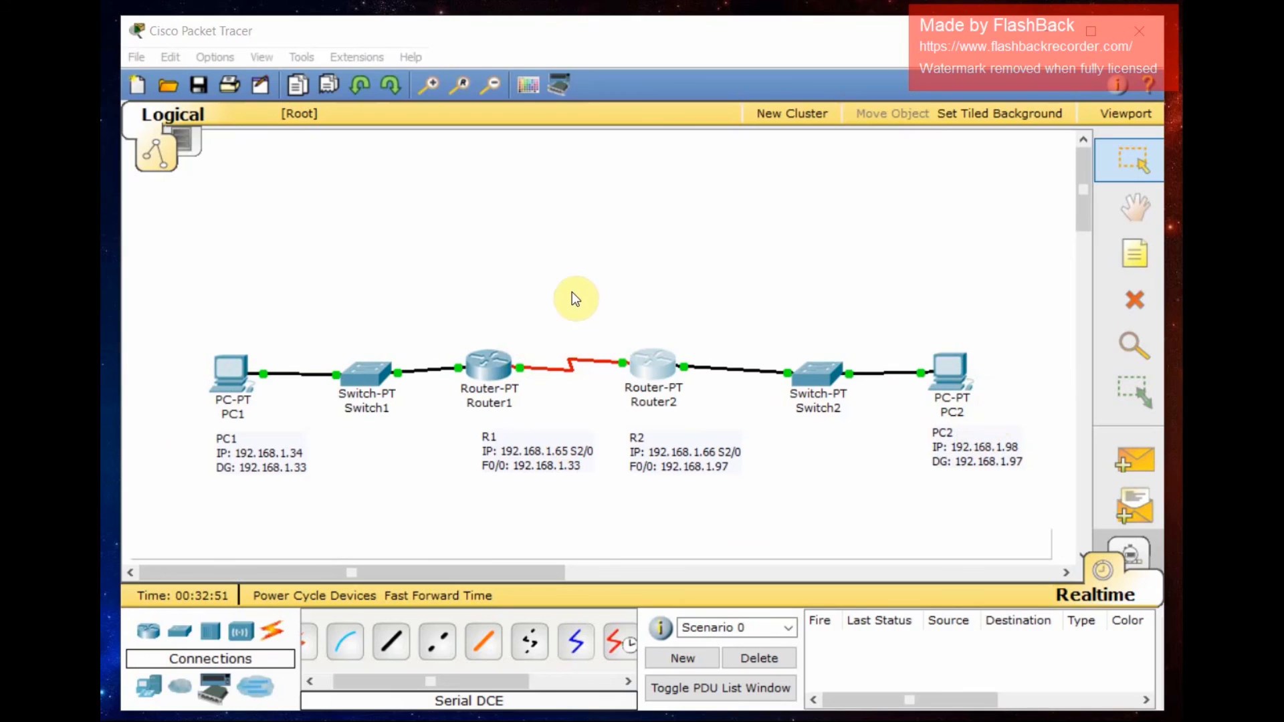
- Open PC1's Command Prompt and ping PC2 at 192.168.1.98
left_click(232, 375)
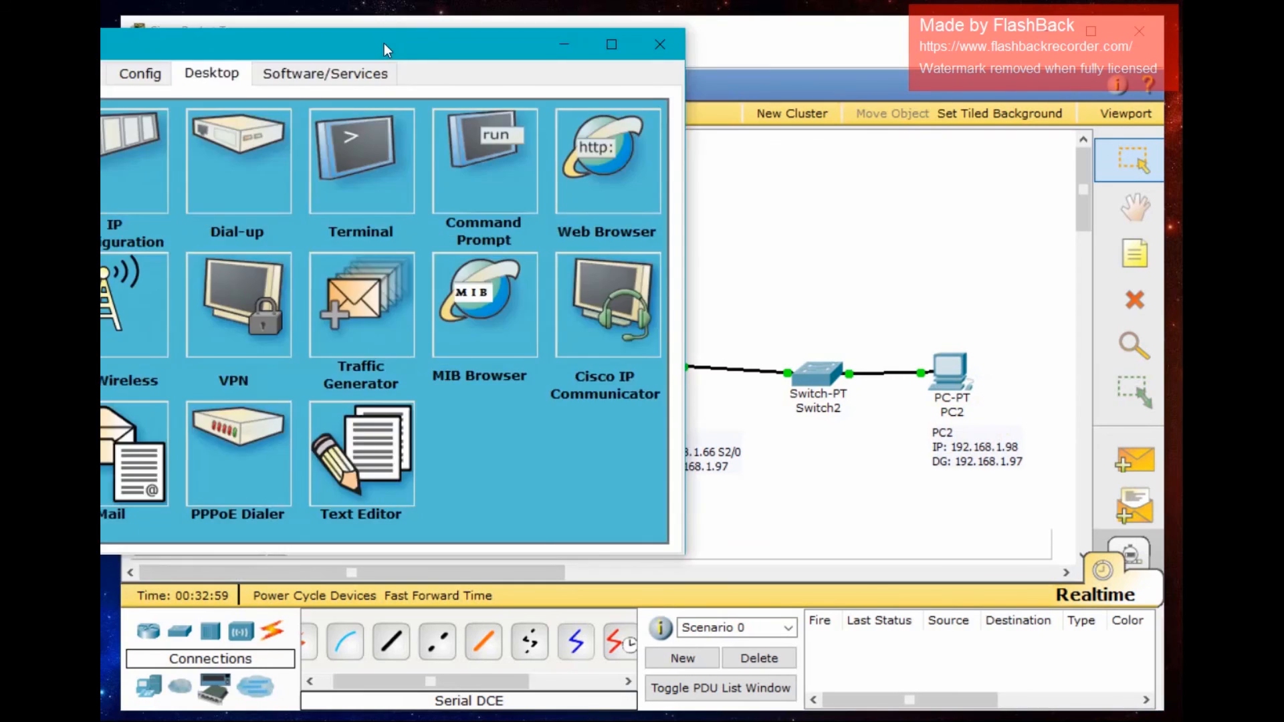
left_click_drag(384, 43, 576, 89)
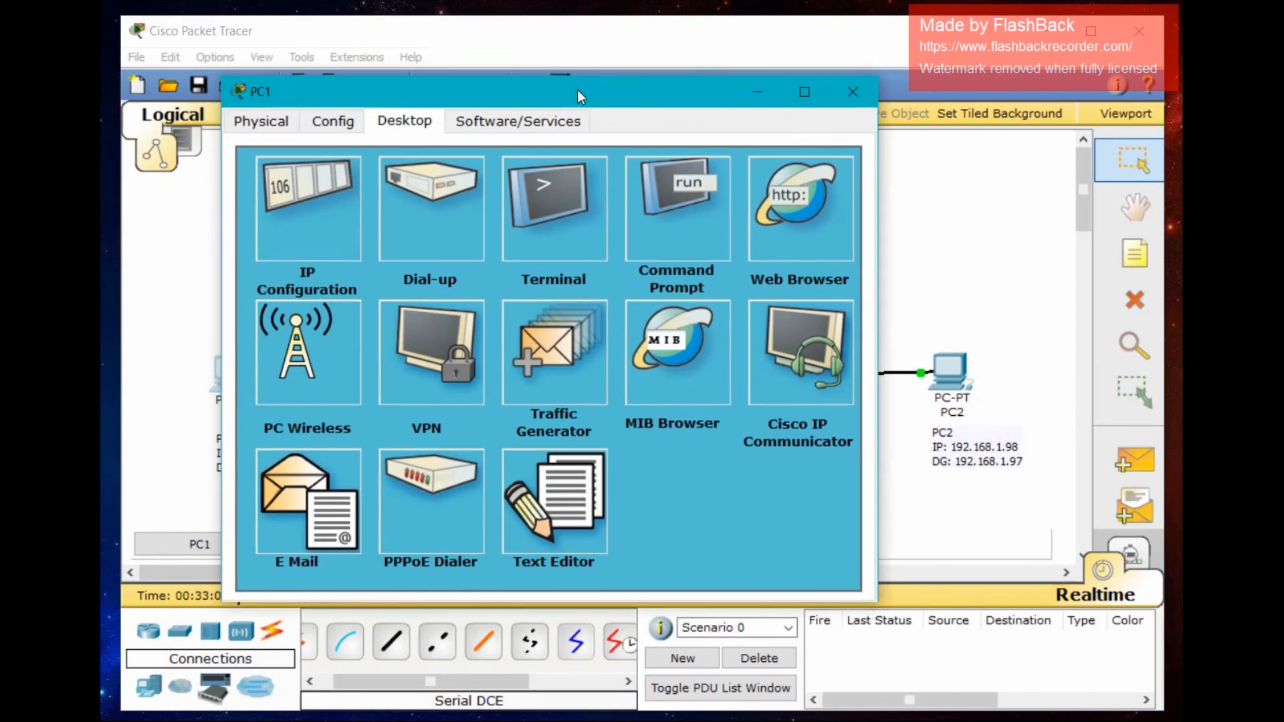
left_click(687, 237)
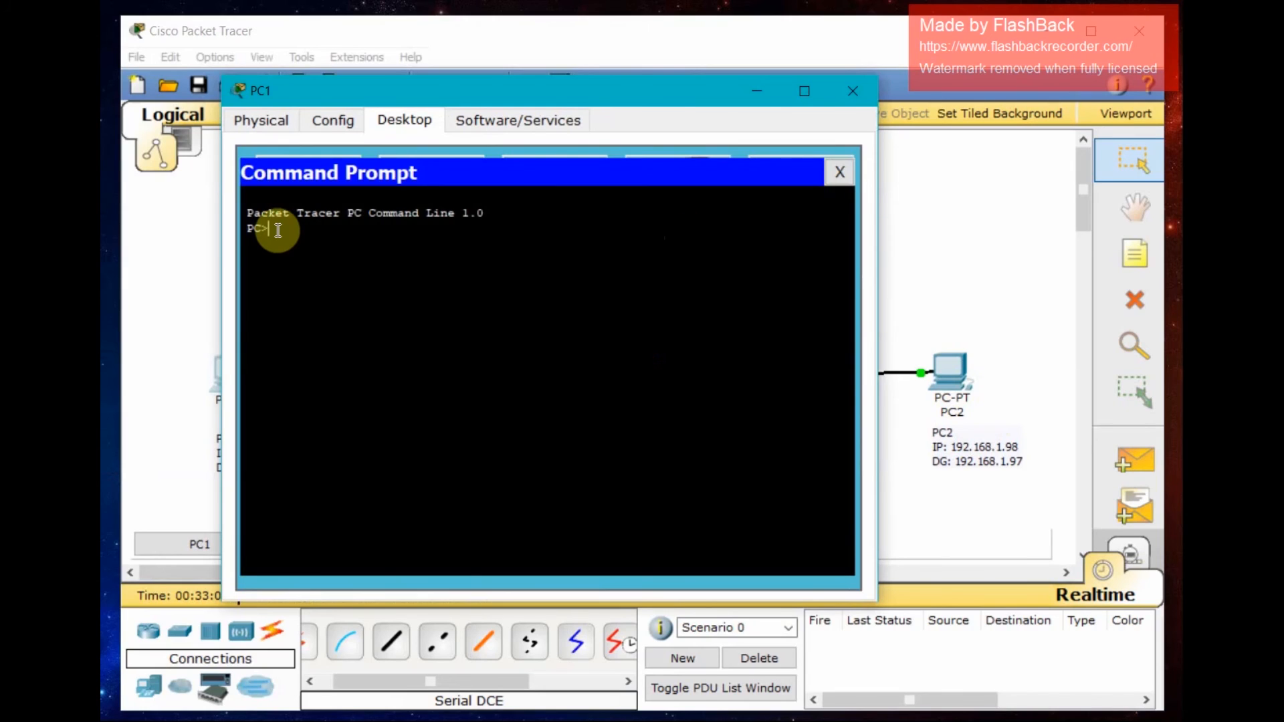
type("ping")
type("192.168.1.98")
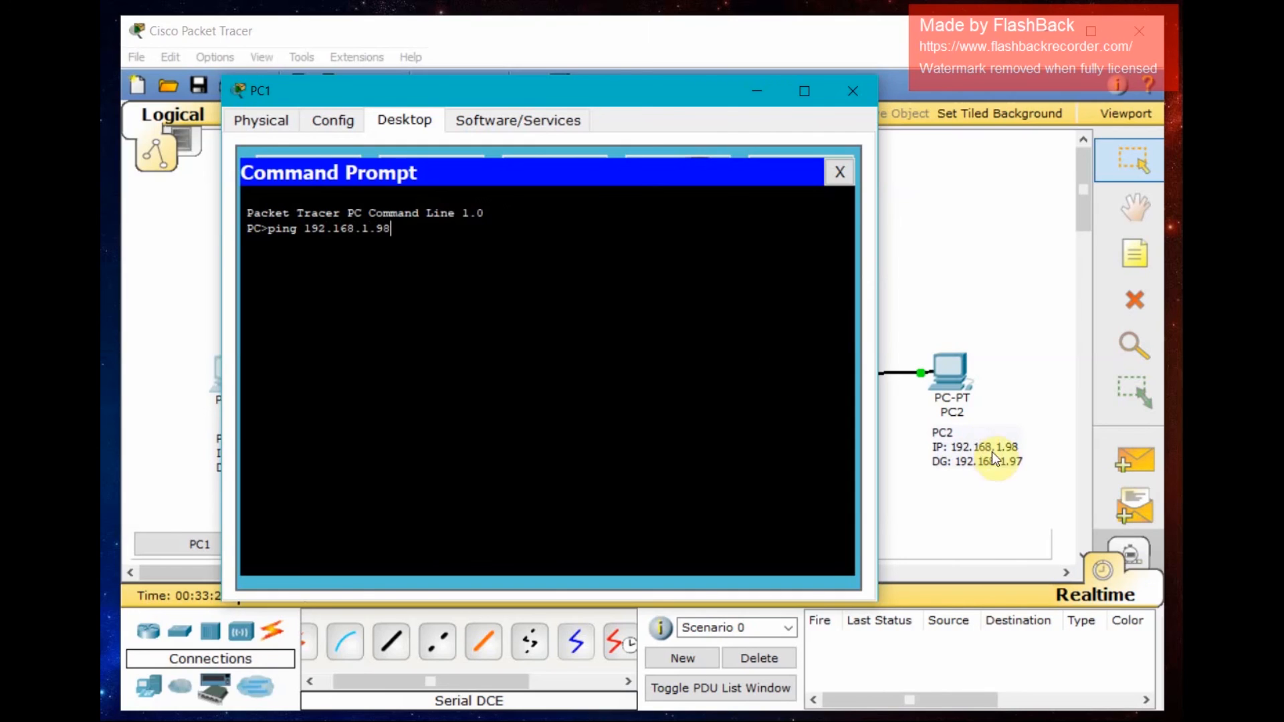
left_click(533, 219)
key("Return")
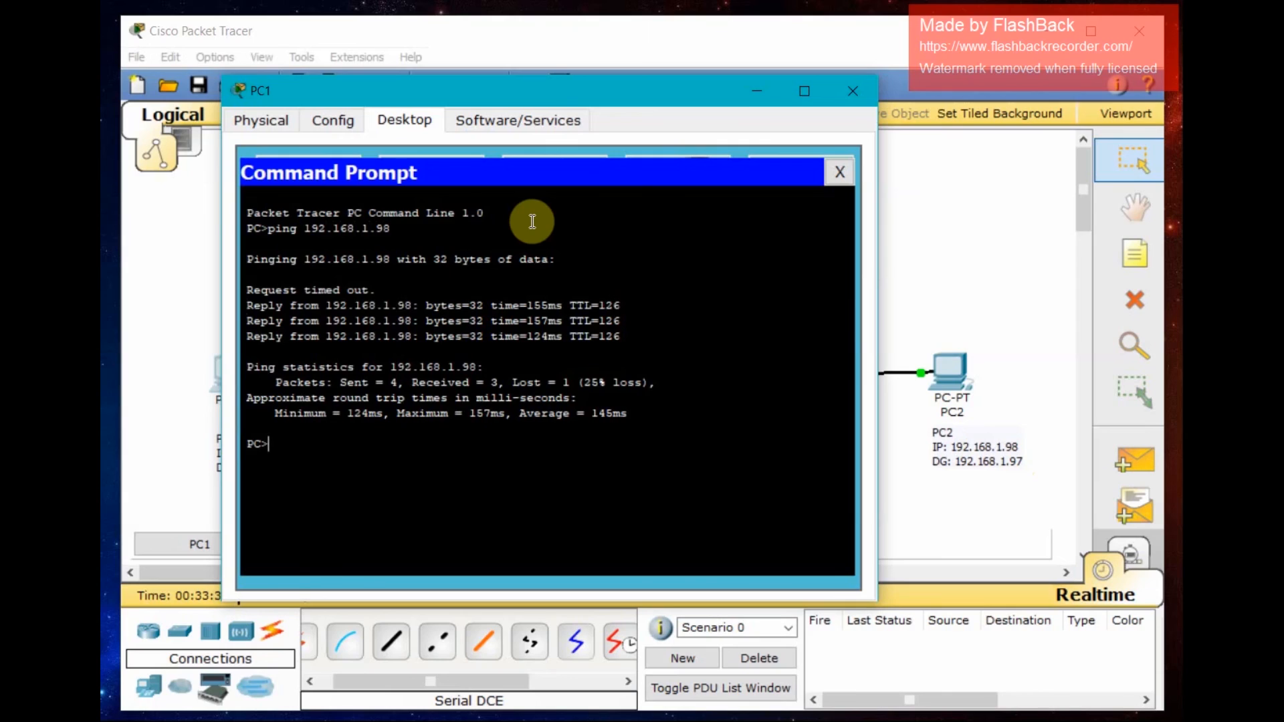
- Ping 192.168.1.98 again from PC1, then close the Command Prompt and PC1's window
type("ping 192.168.1.98")
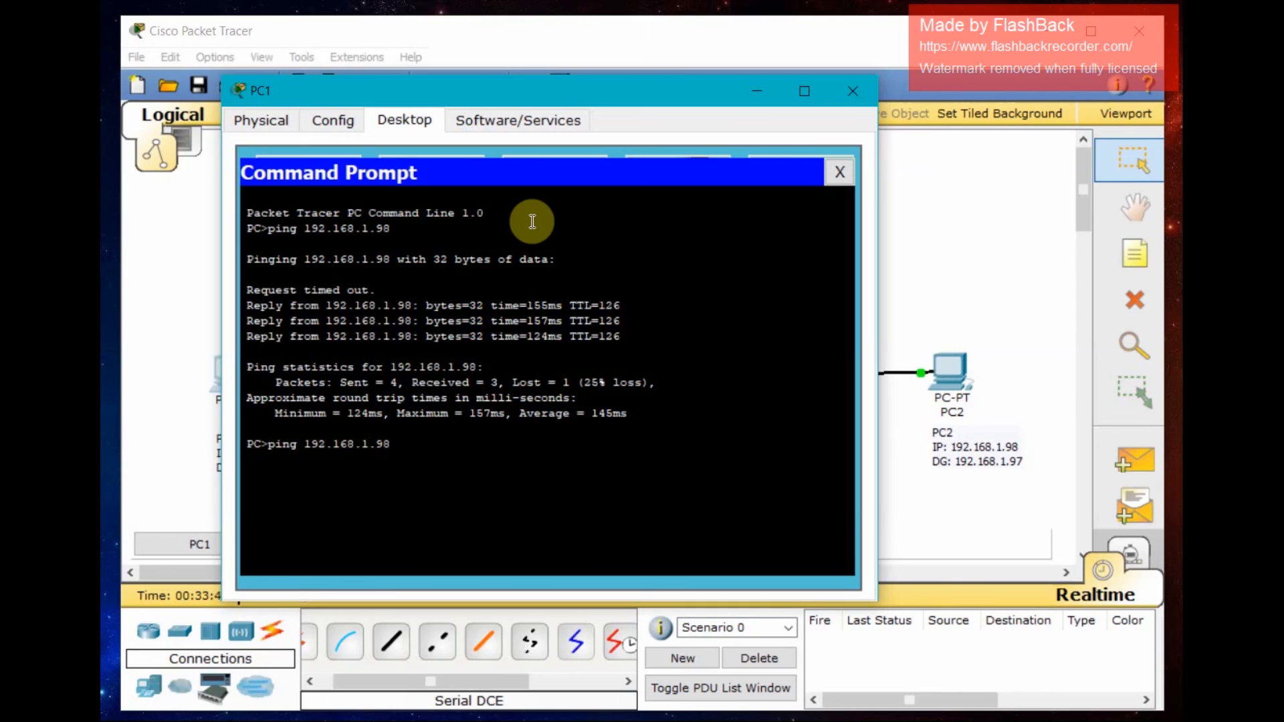
key("Return")
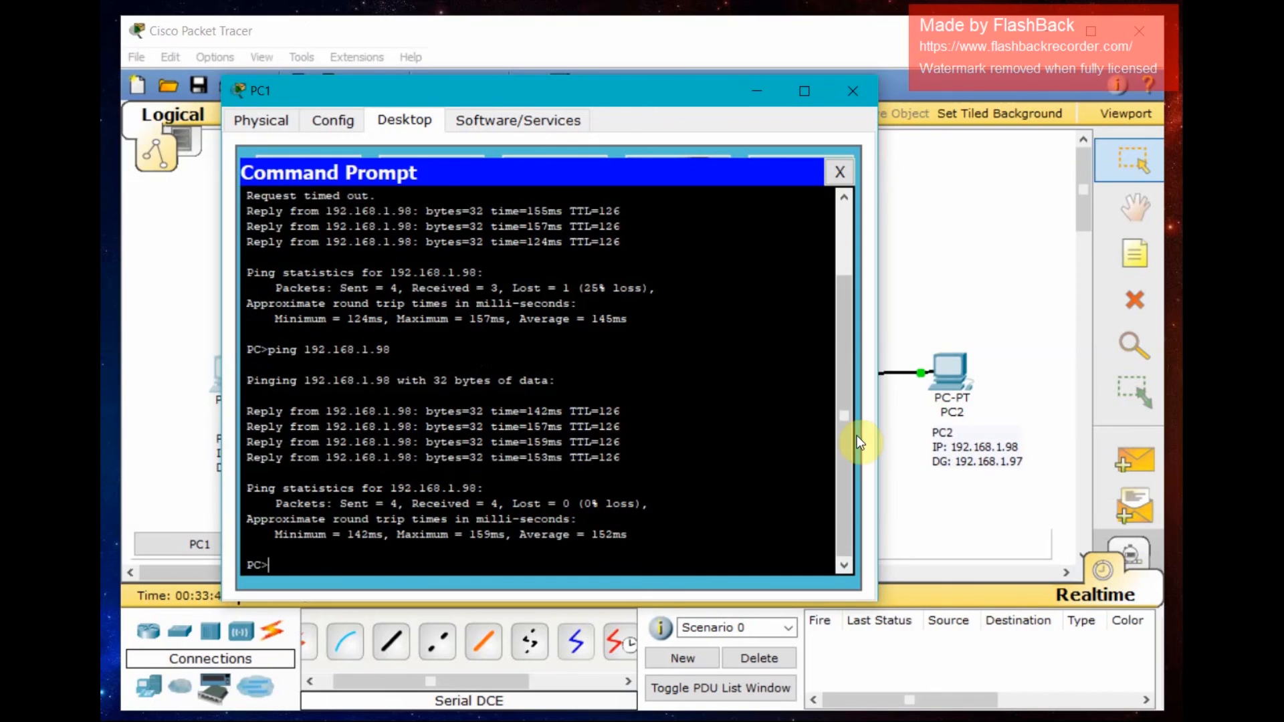
left_click_drag(840, 387, 848, 424)
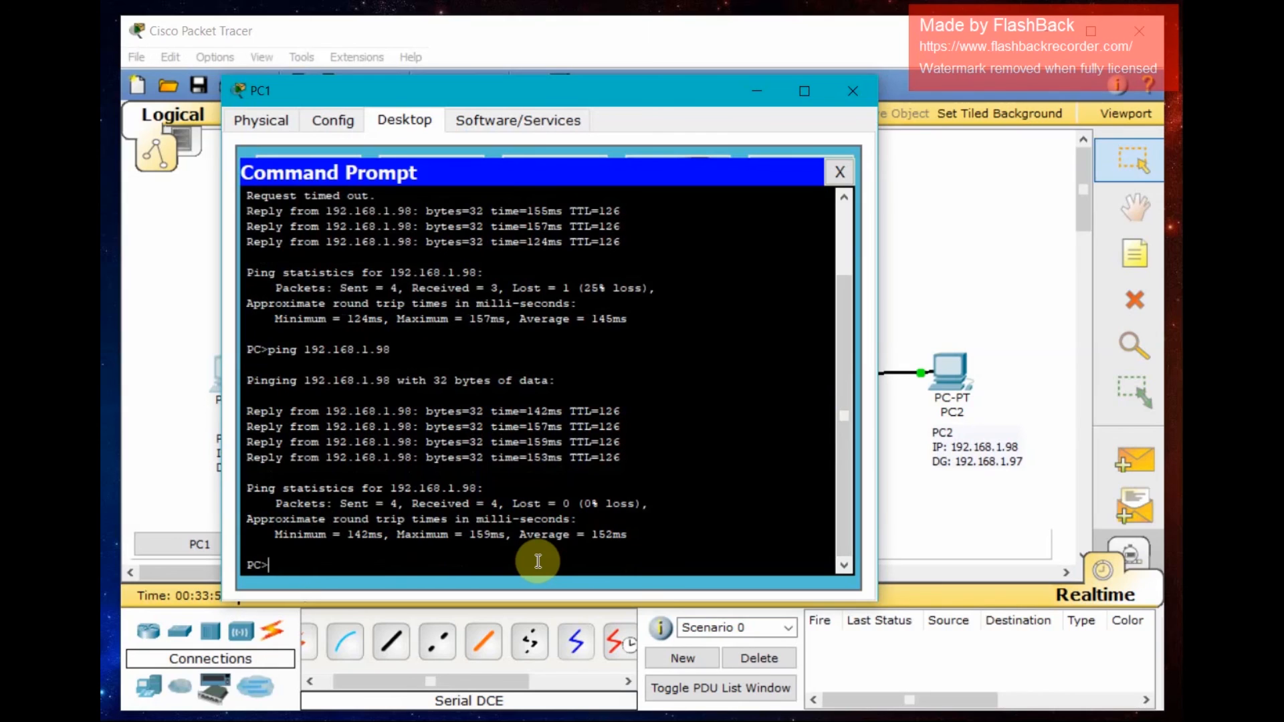
left_click(844, 169)
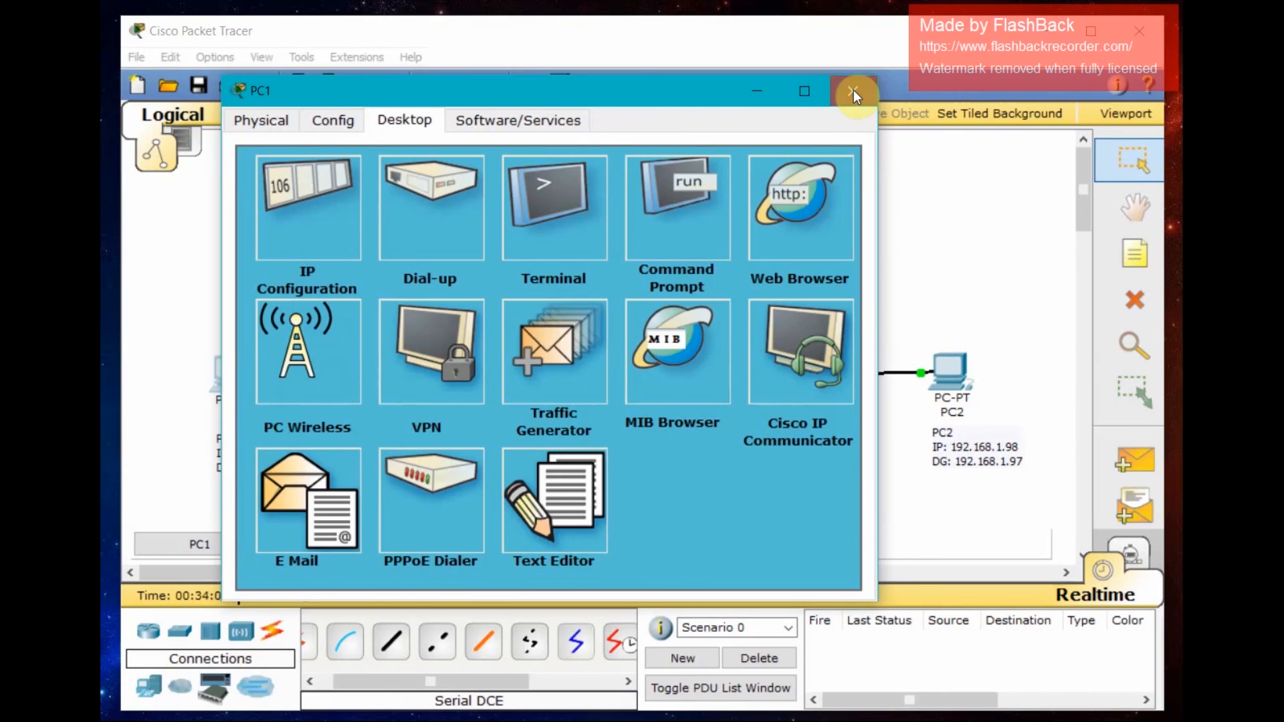
left_click(853, 91)
- From PC2's Command Prompt, ping PC1 at 192.168.1.34, then close PC2's window
left_click(950, 397)
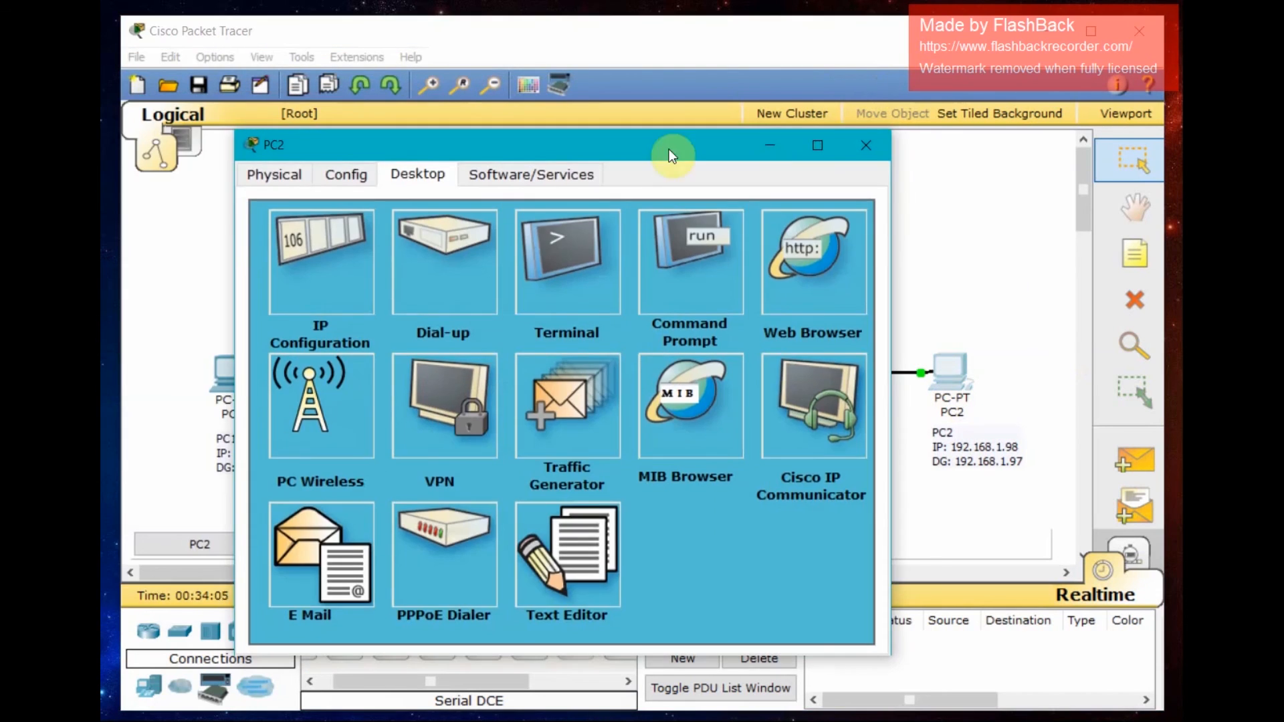
left_click(714, 274)
type("ping")
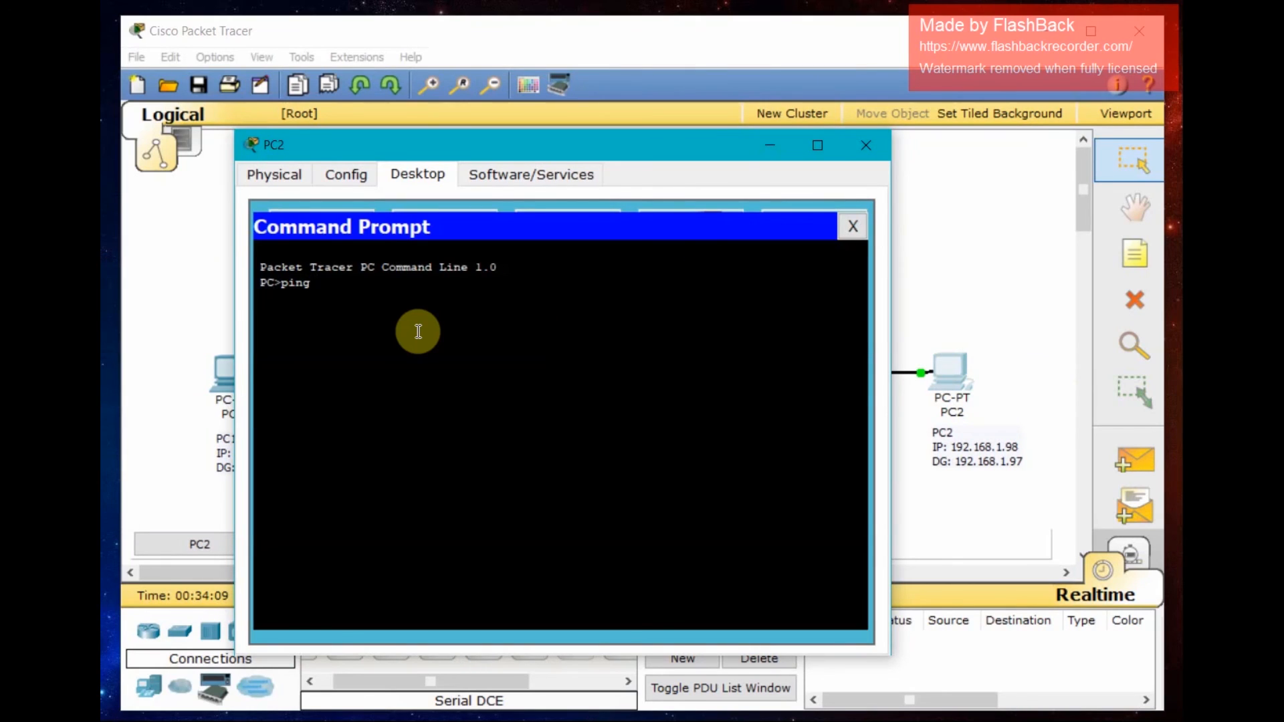
left_click_drag(424, 141, 573, 138)
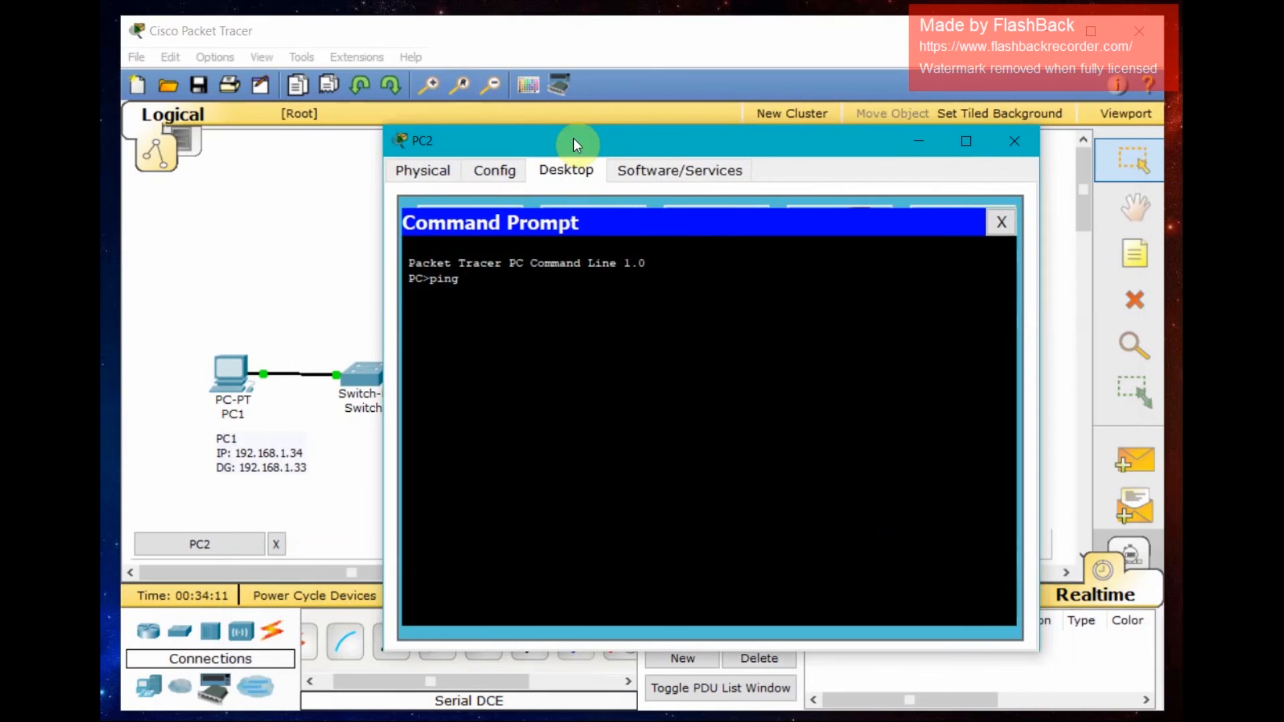
type("192")
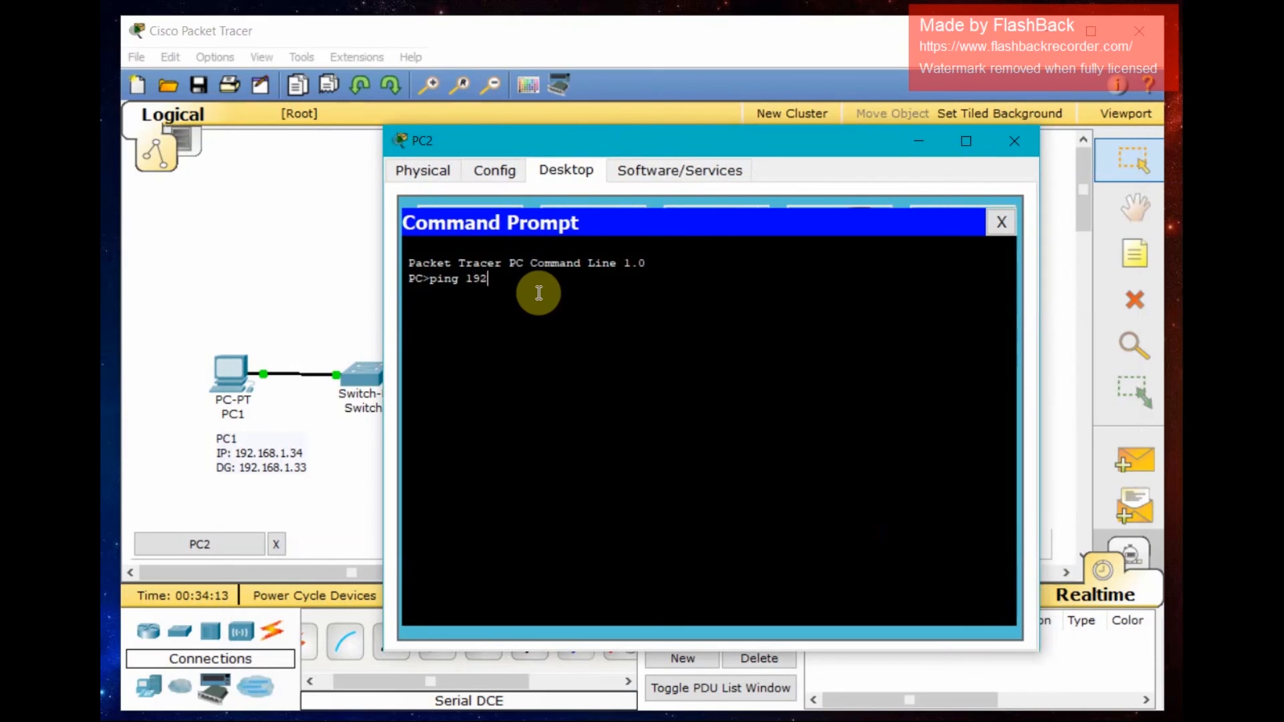
type(".168.1.34")
key("Return")
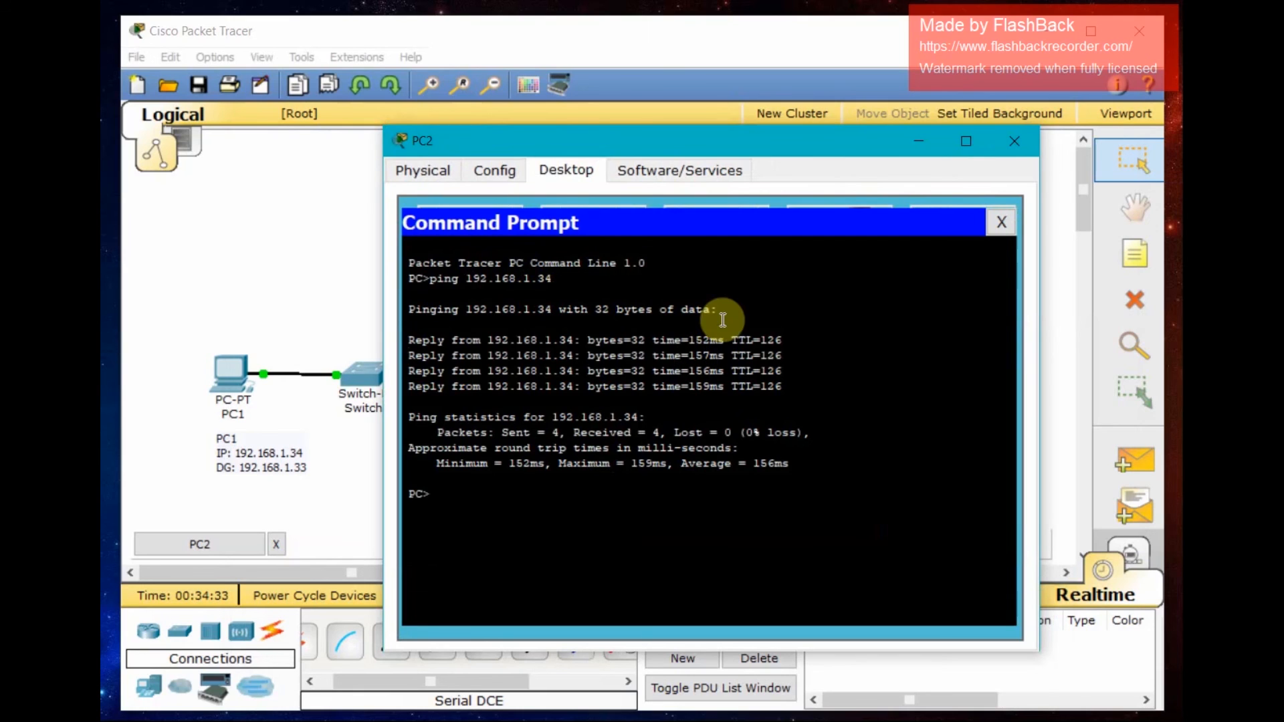
left_click(1023, 140)
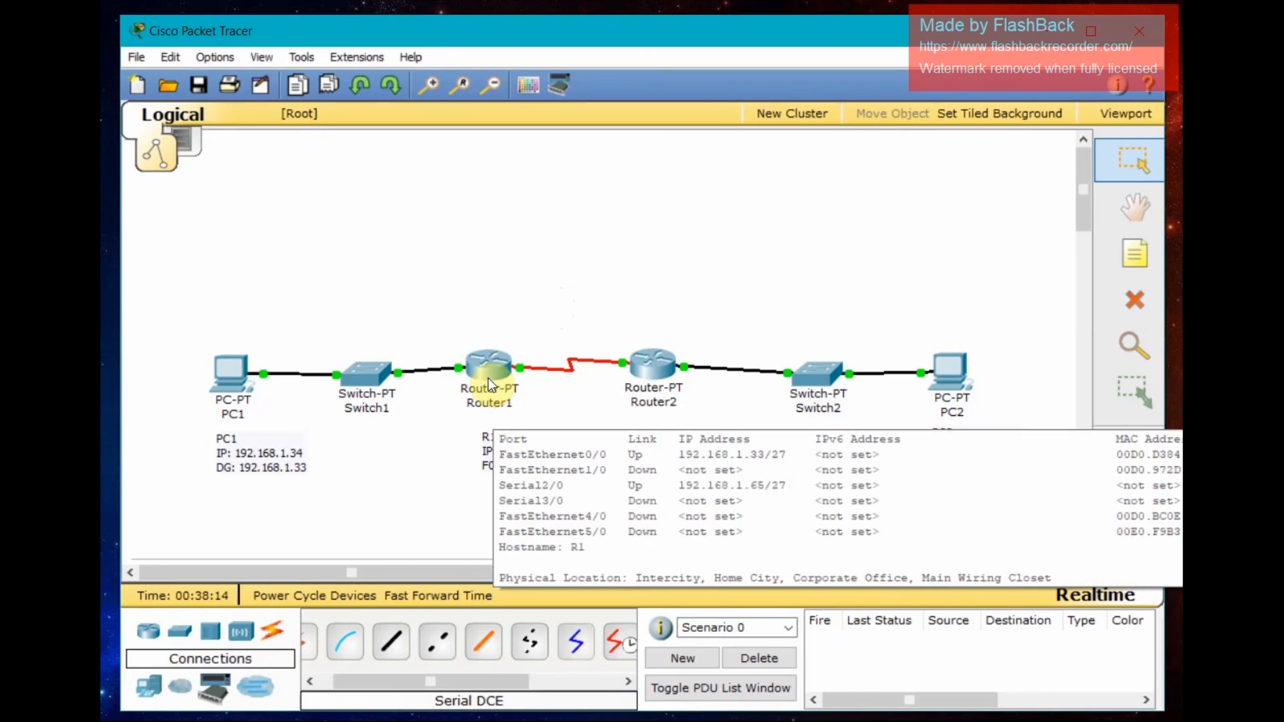
- Open R1's command line and display its routing table with show ip route
left_click(477, 375)
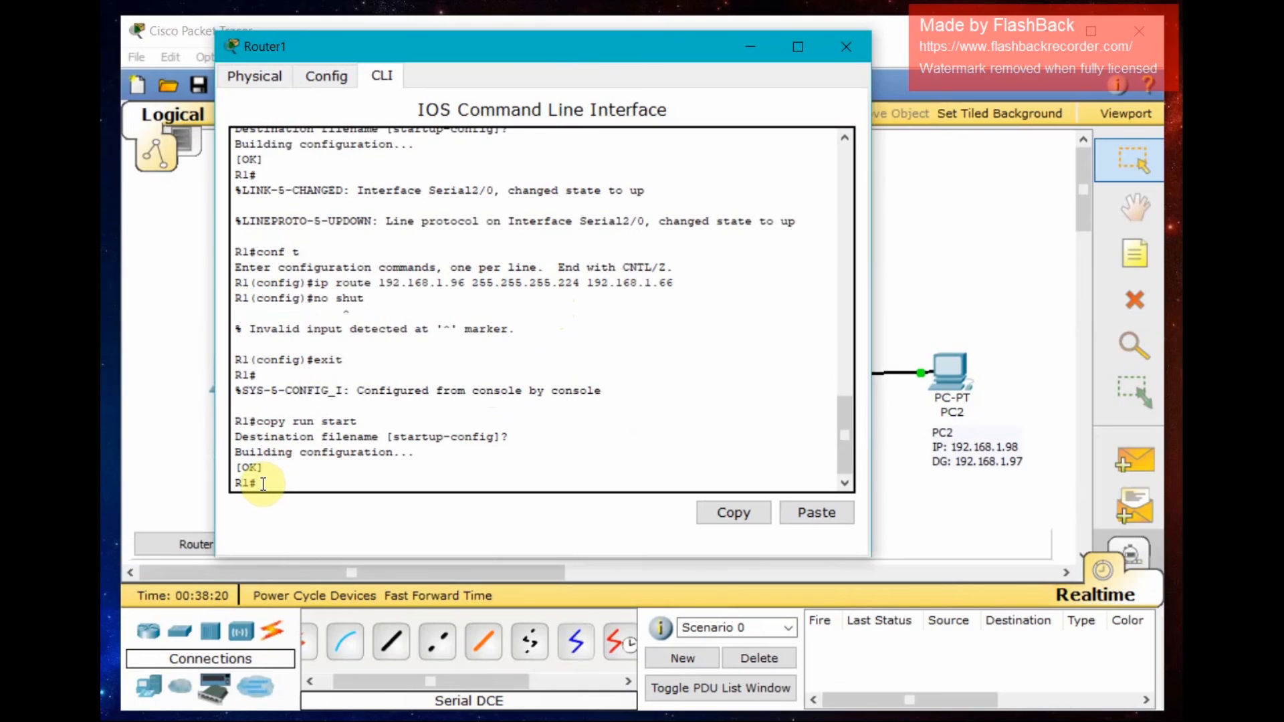
type("how ip route")
key("Return")
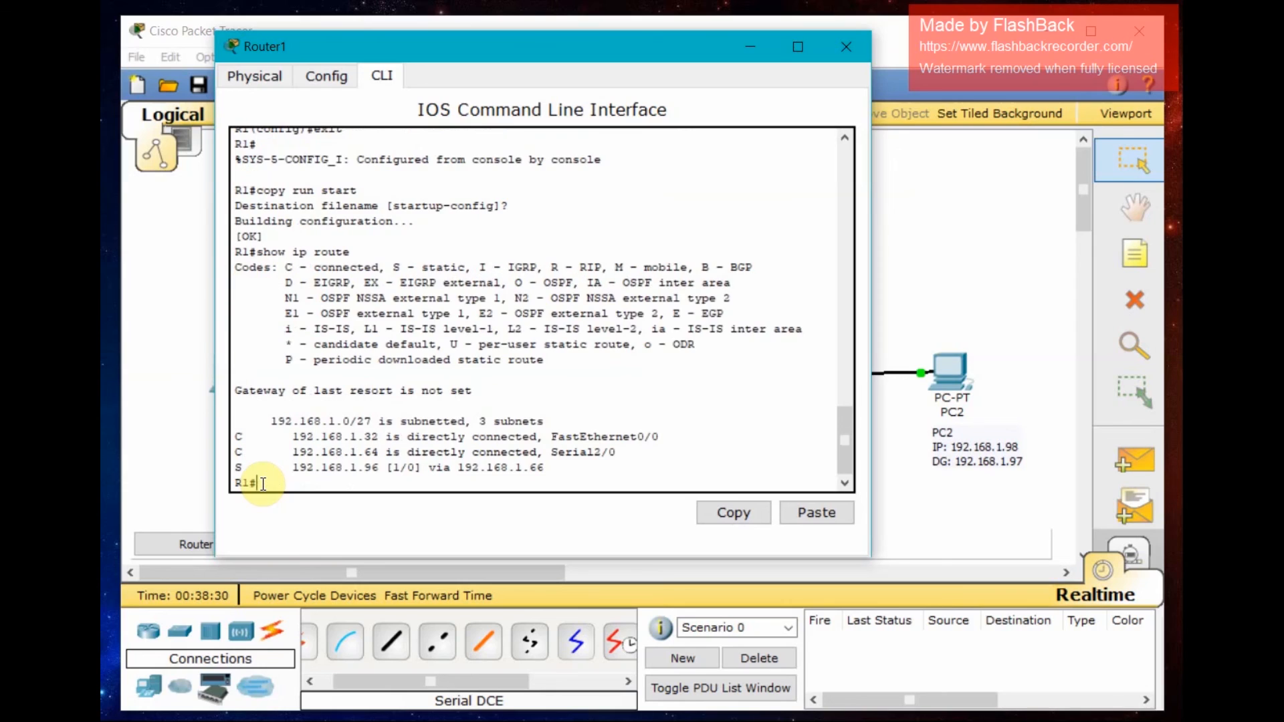